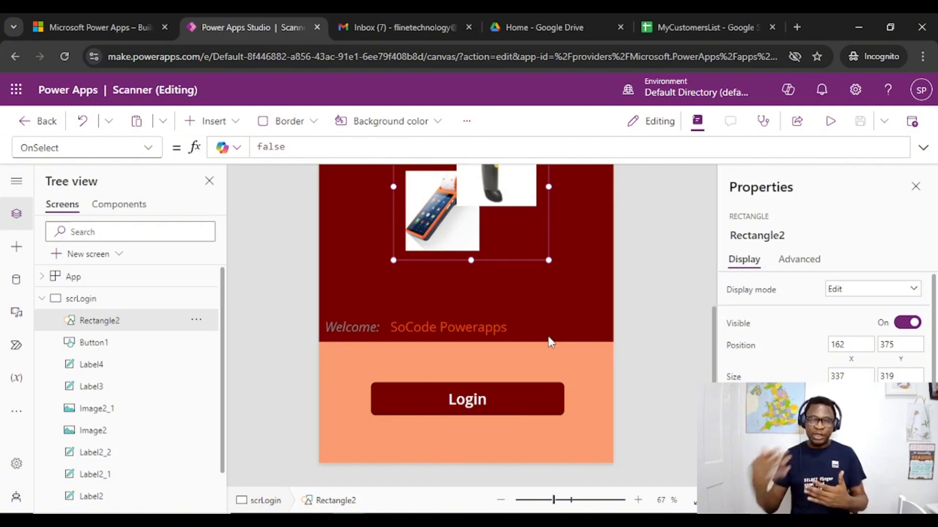
Examine the scrLogin screen's layout from the logo and scanner images down to the welcome text and Login button
click(668, 270)
scroll(641, 232, up, 3)
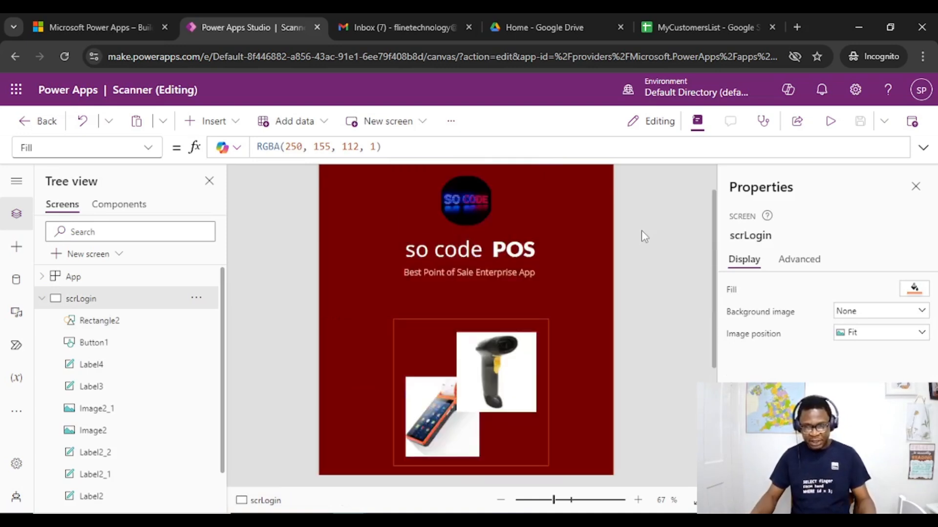
scroll(642, 231, down, 3)
scroll(641, 231, up, 3)
scroll(641, 232, down, 3)
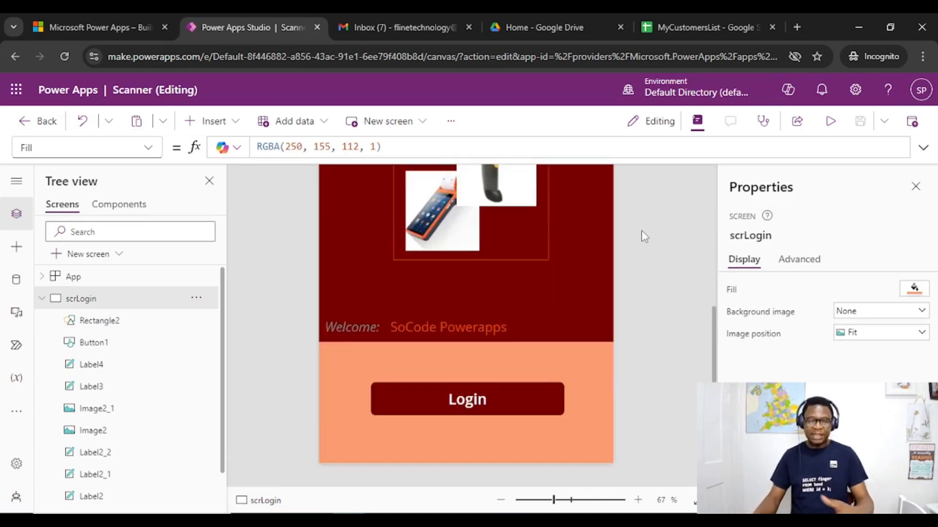
scroll(641, 231, up, 3)
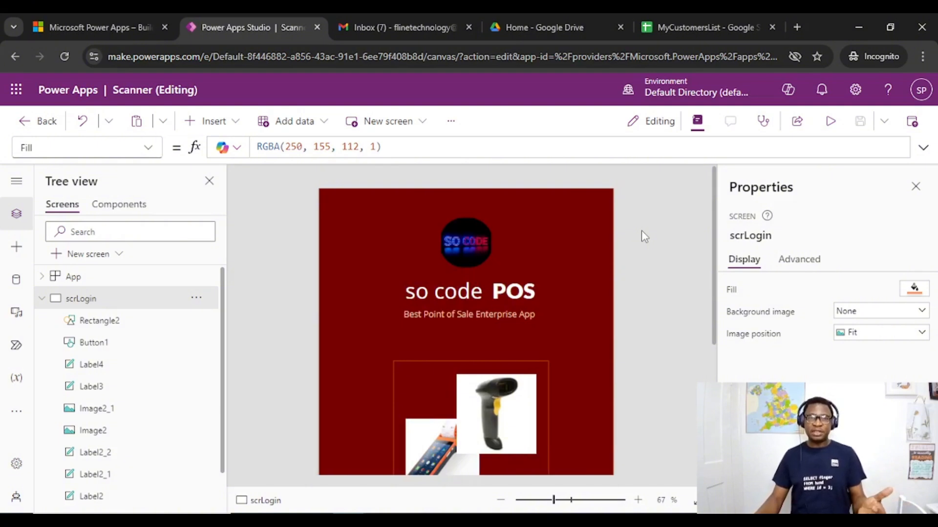
scroll(641, 231, down, 3)
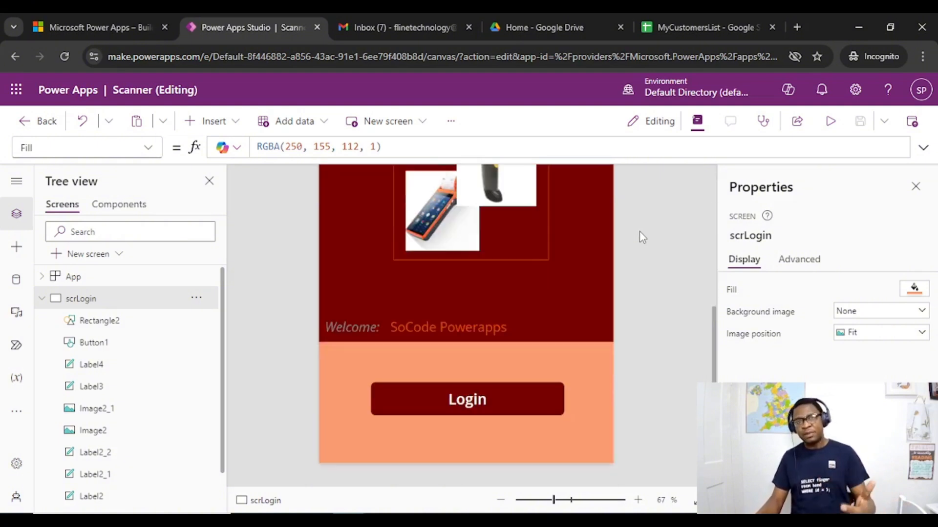
scroll(641, 237, up, 3)
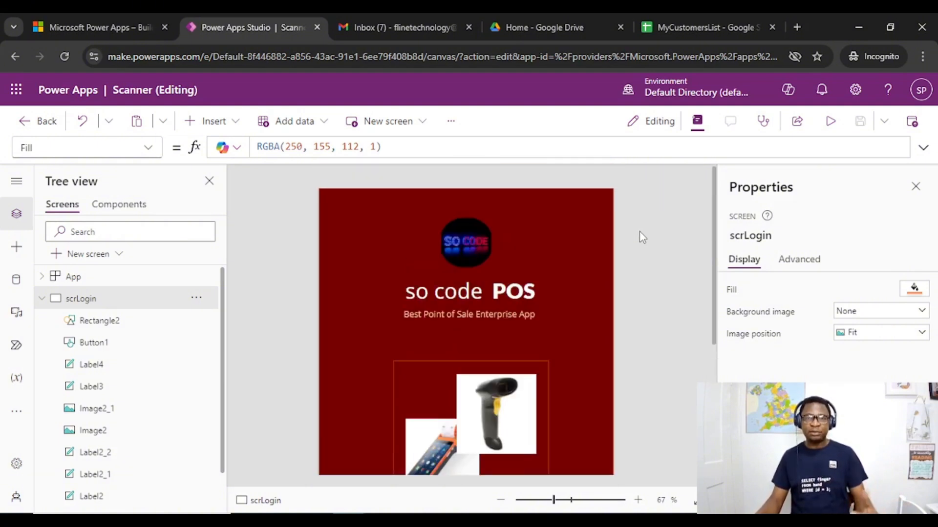
scroll(642, 237, down, 3)
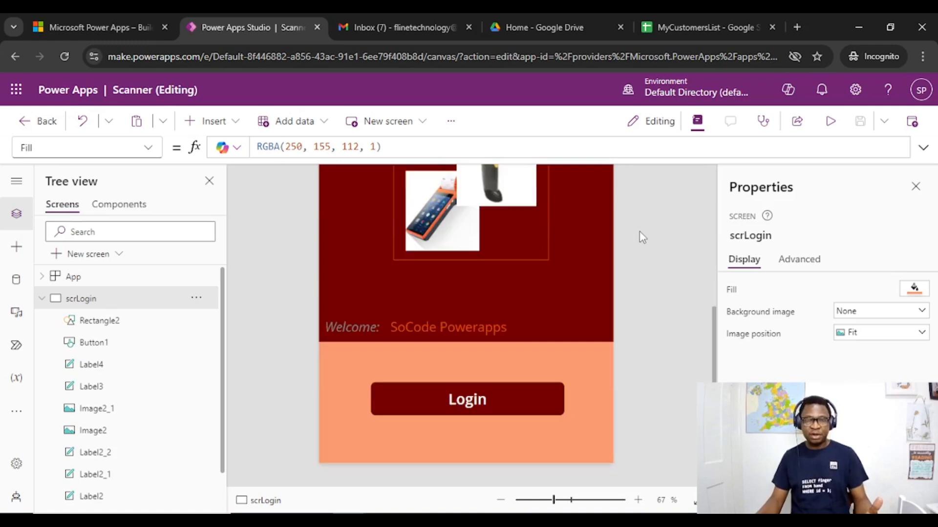
scroll(642, 237, up, 3)
scroll(641, 238, down, 3)
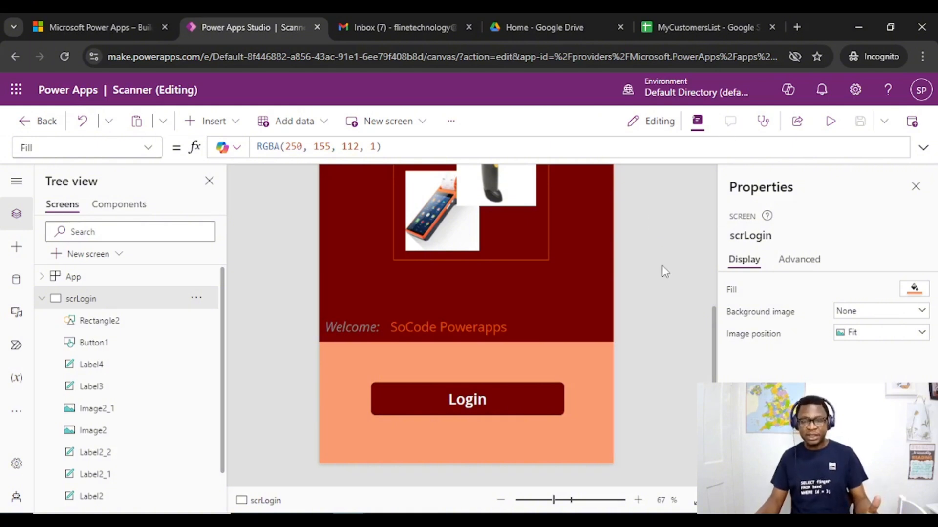
click(446, 400)
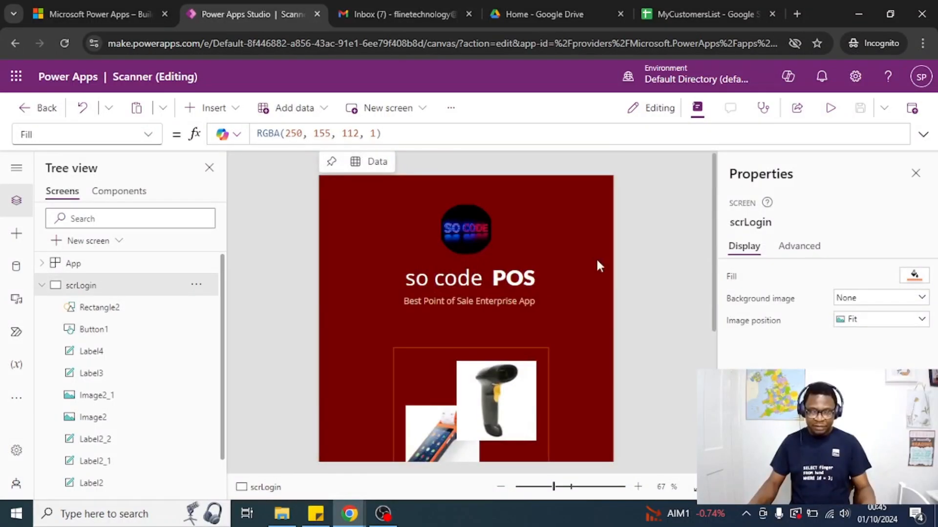
scroll(661, 241, down, 4)
scroll(649, 235, up, 2)
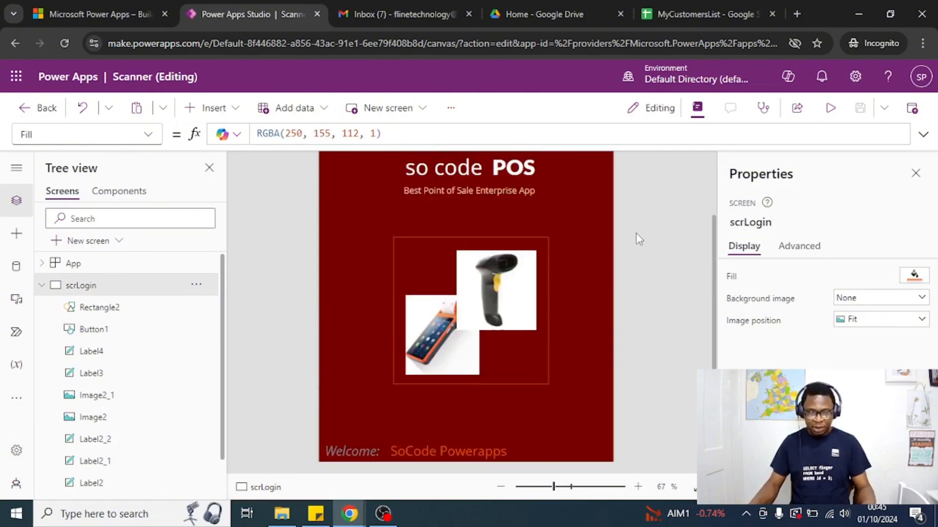
scroll(610, 254, down, 3)
Inspect the text formula of the name label beside Welcome and check which other properties the User() function offers
click(403, 314)
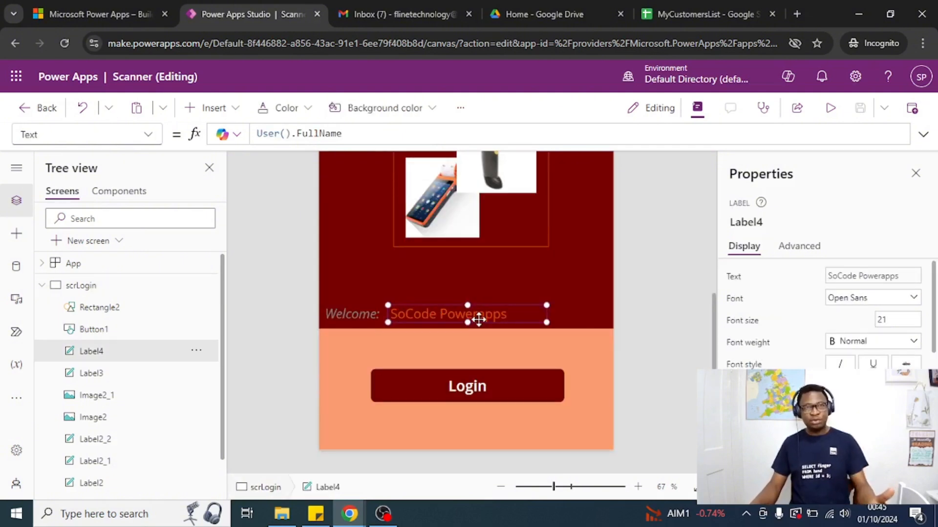
drag(356, 131, 255, 133)
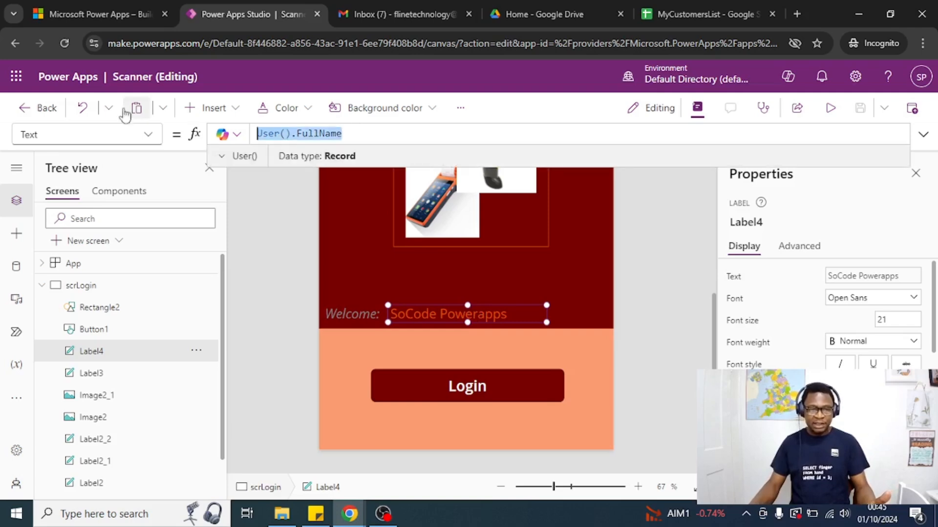
click(658, 236)
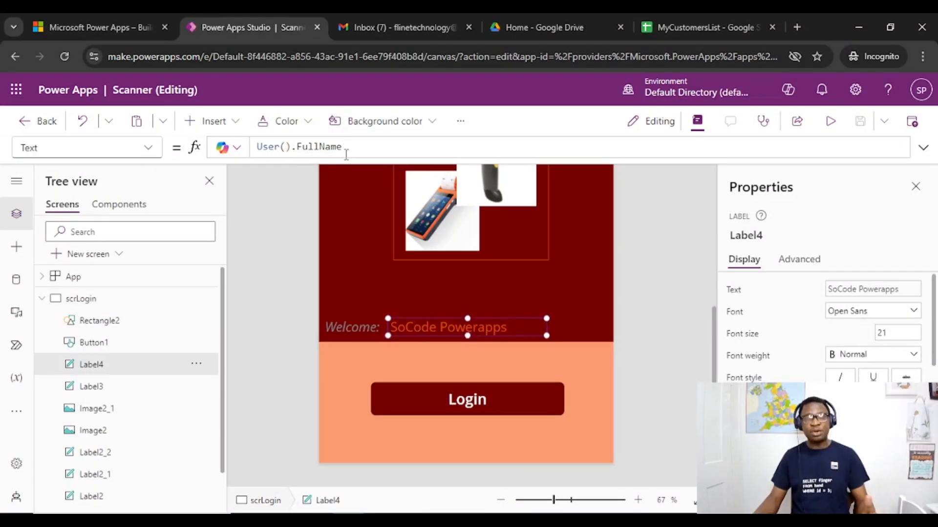
double_click(313, 146)
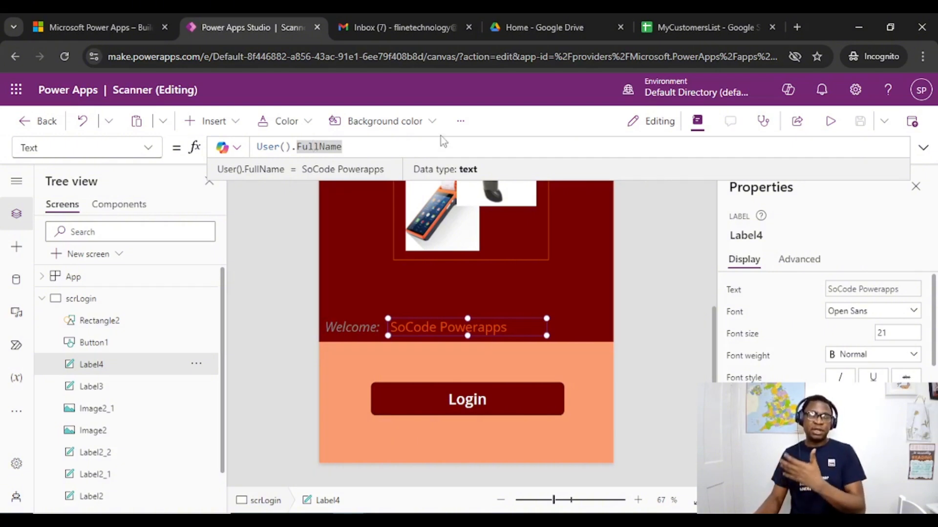
key(BackSpace)
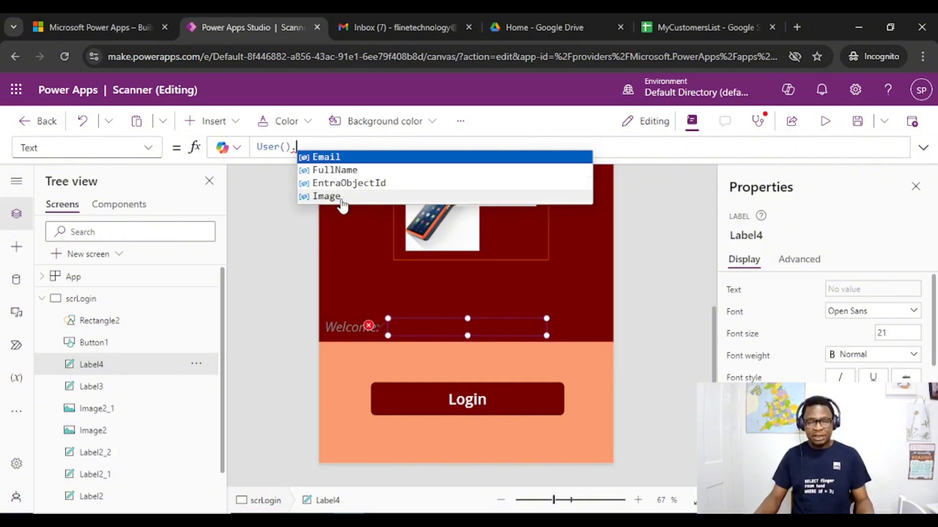
Collapse scrLogin in the screen tree and add a new blank screen to the app
click(92, 342)
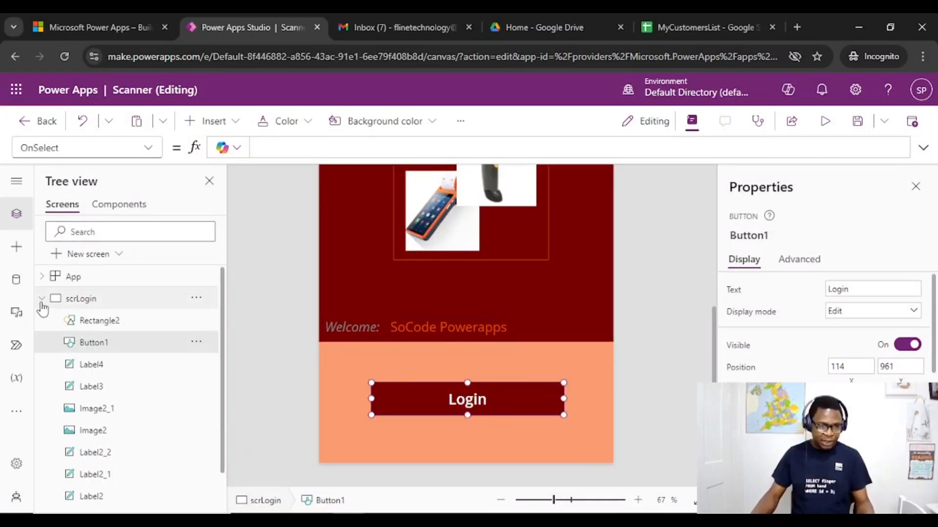
click(41, 299)
click(194, 300)
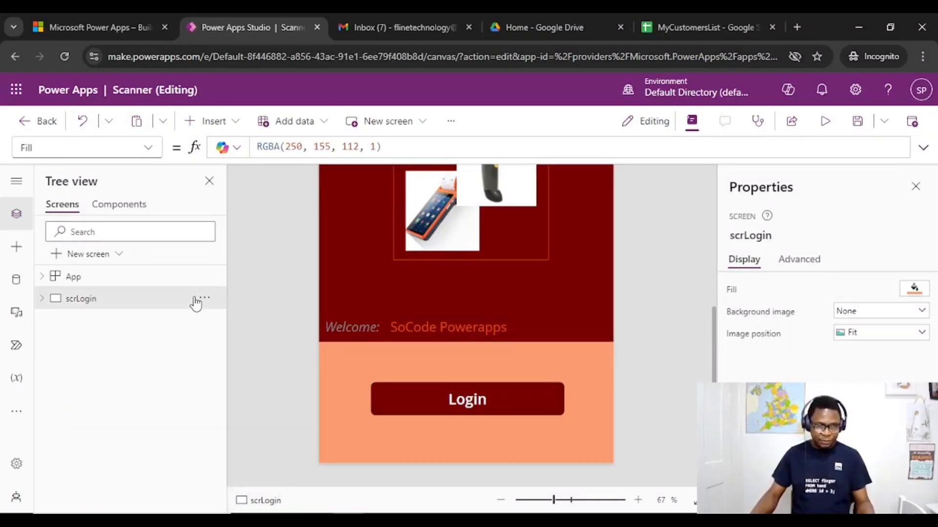
click(88, 254)
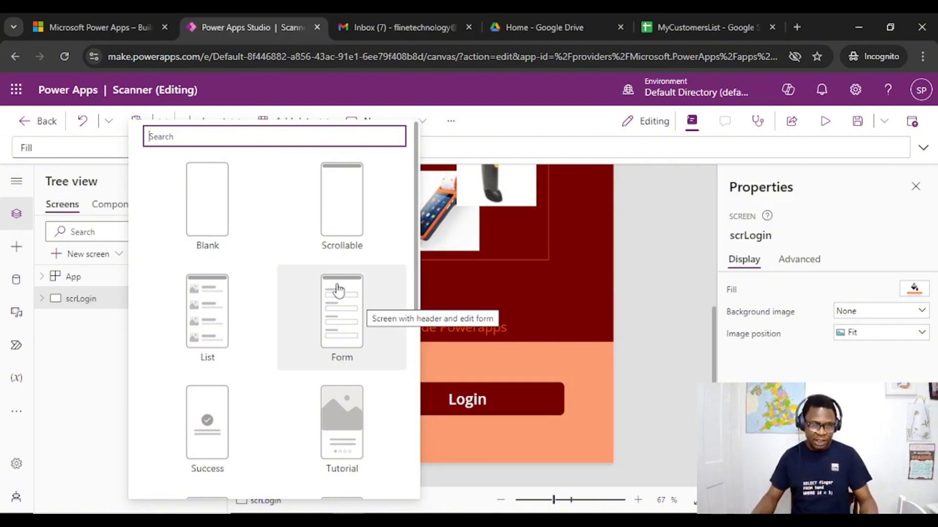
click(214, 198)
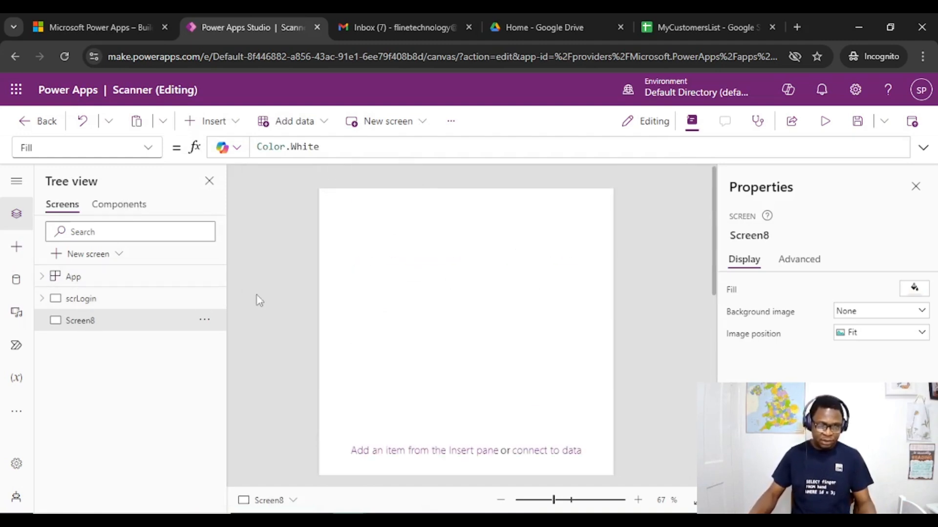
Switch to the MyCustomersList Google Sheet, review the socode_stores column headers and clear cell F2 under __PowerAppsId__
click(679, 27)
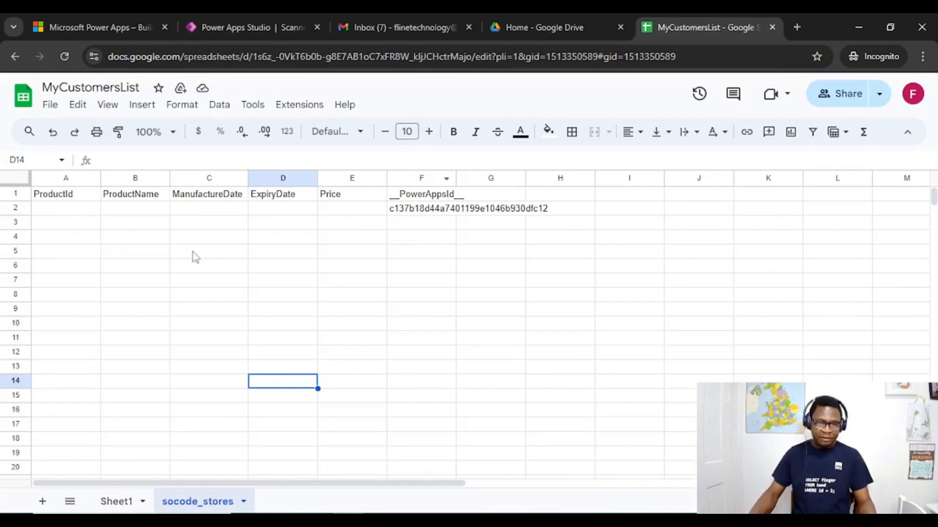
click(66, 200)
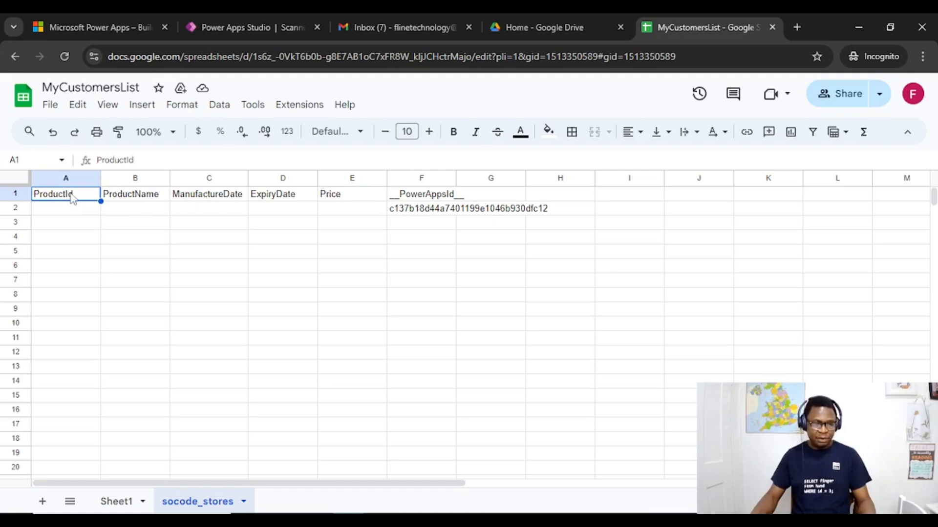
click(153, 200)
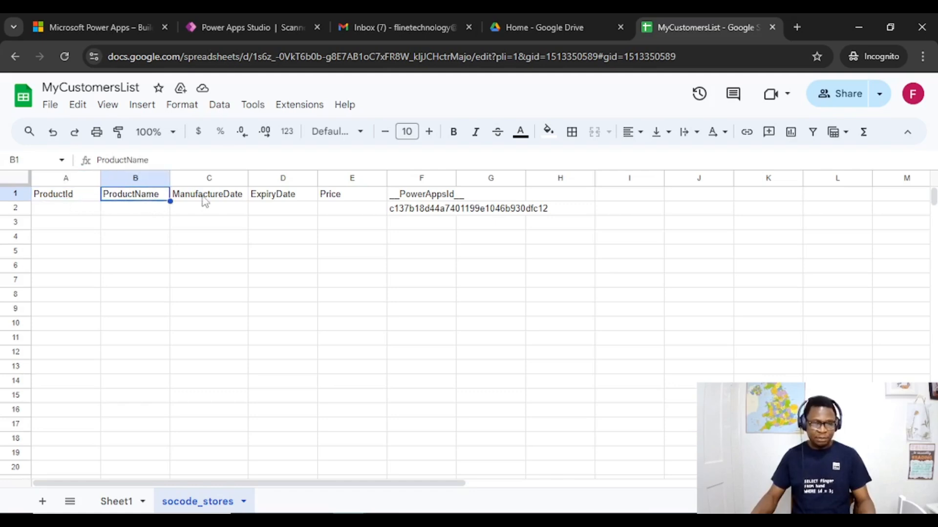
click(226, 200)
click(293, 201)
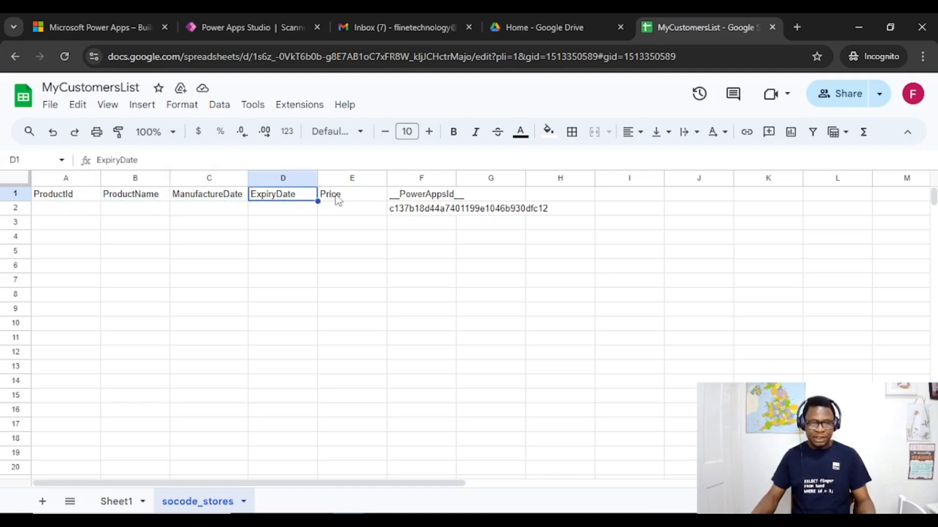
click(337, 201)
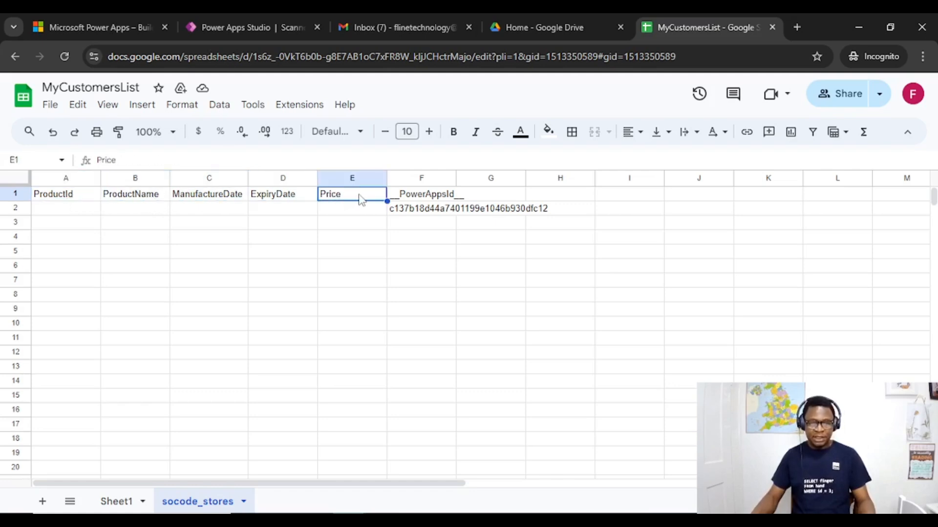
click(423, 213)
key(Delete)
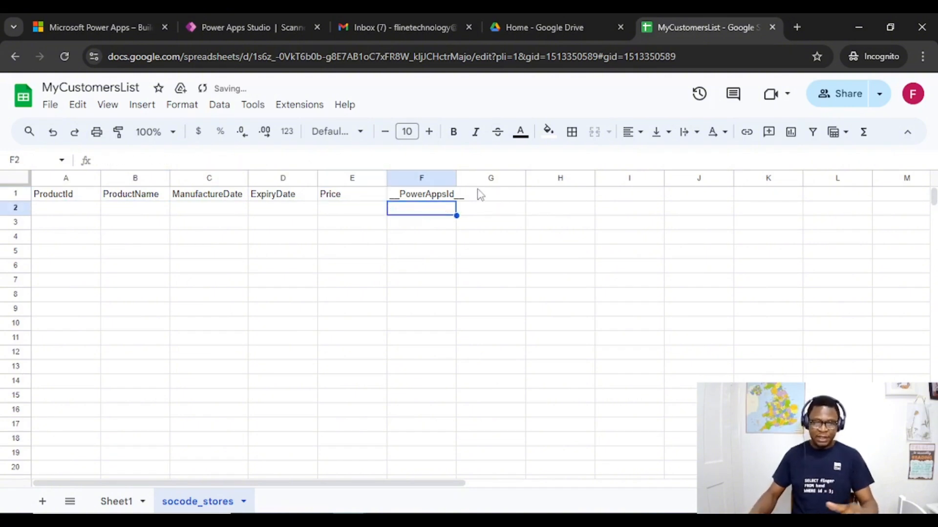
click(79, 198)
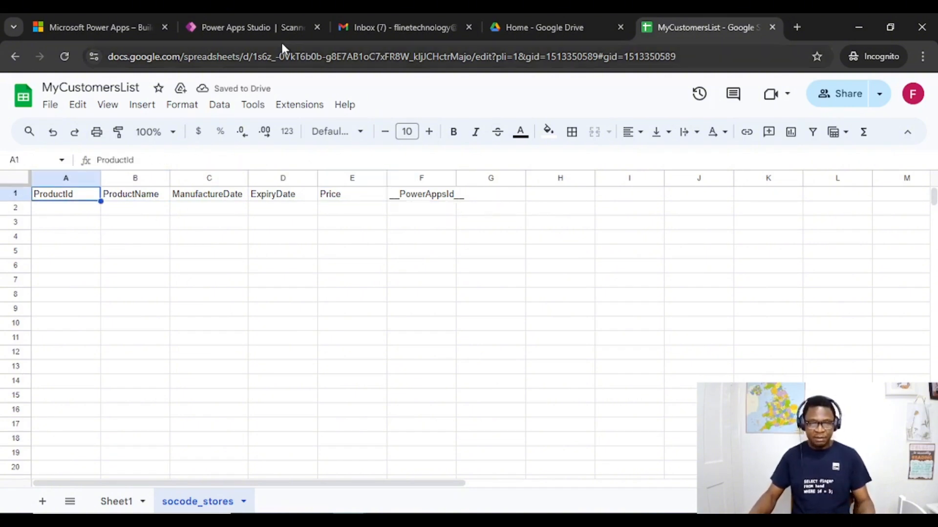
Switch back to Power Apps Studio and add a text input reading Product Id to the blank screen, shrunk to fit its text
click(253, 27)
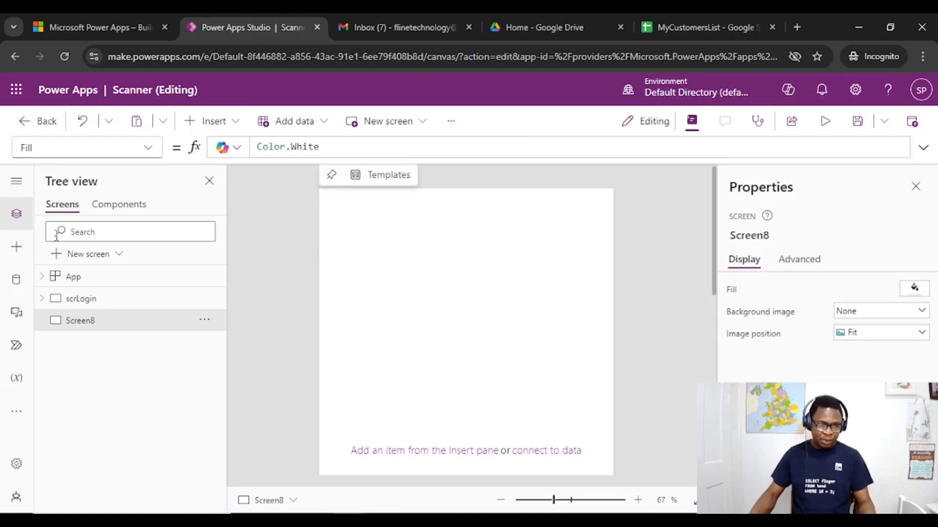
click(219, 122)
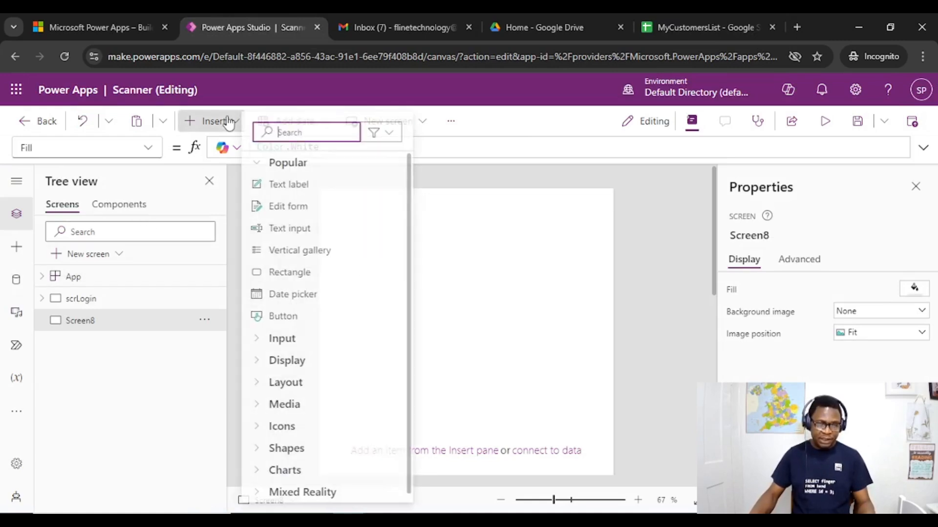
click(311, 233)
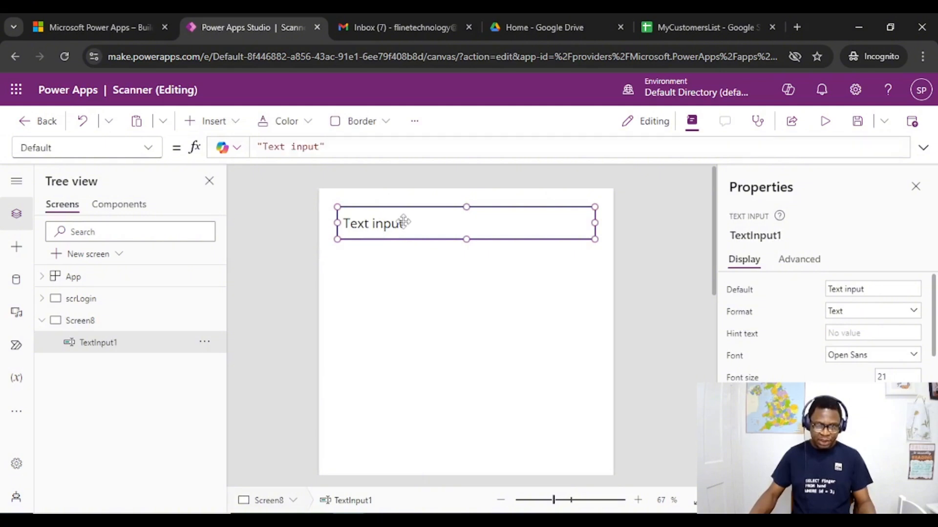
double_click(433, 221)
text(Produ)
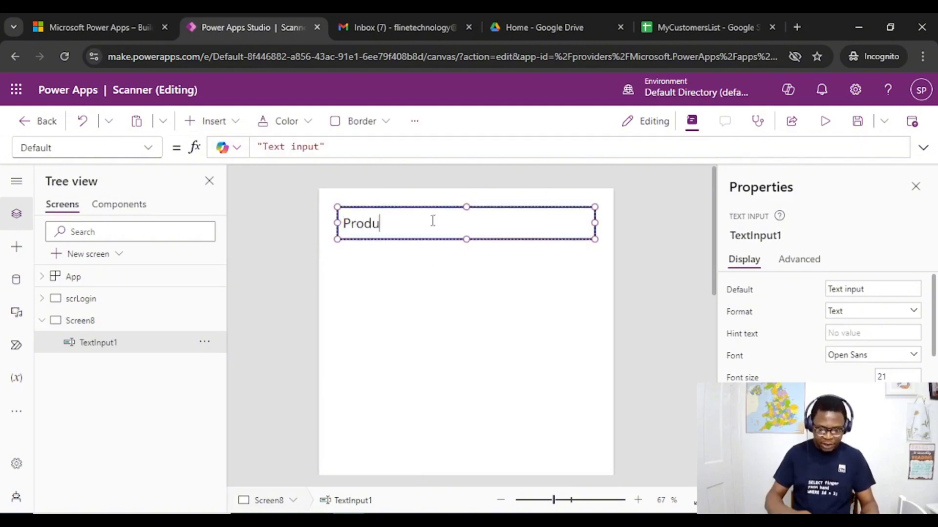
text(ct Id)
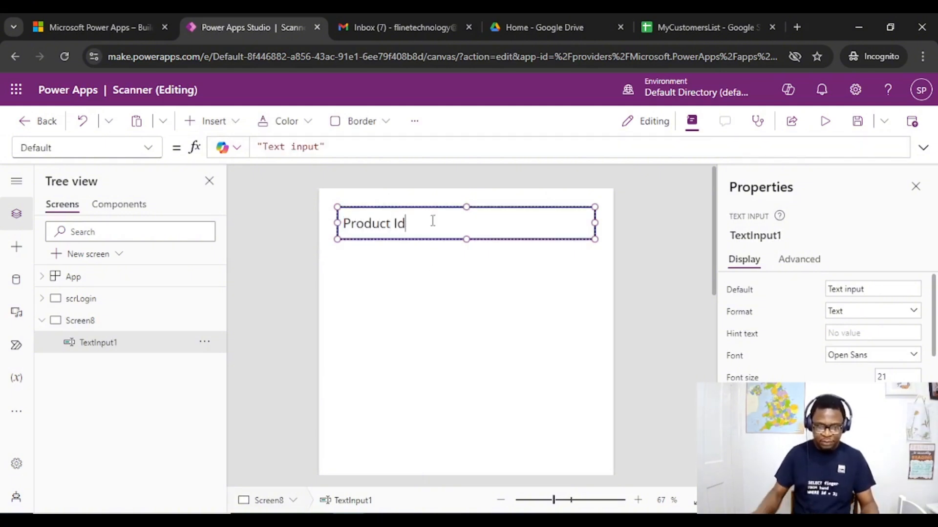
drag(594, 220, 387, 284)
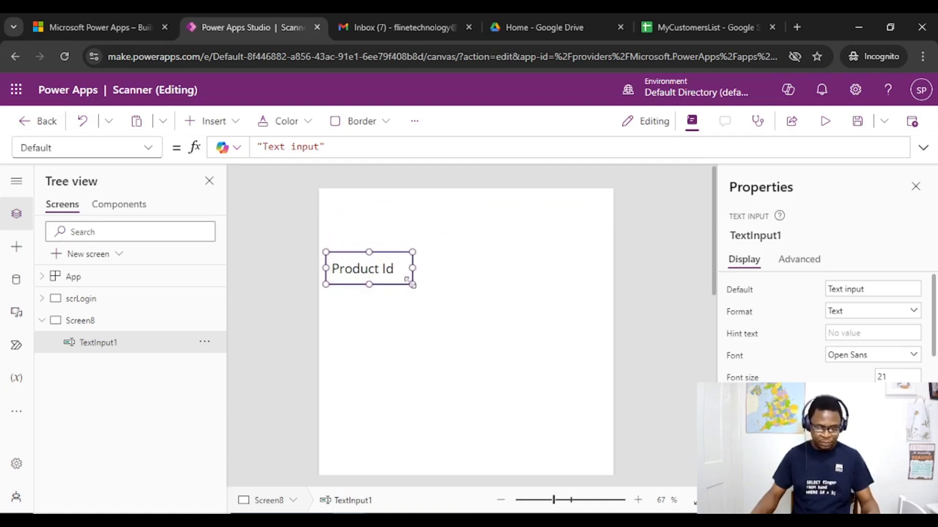
click(392, 292)
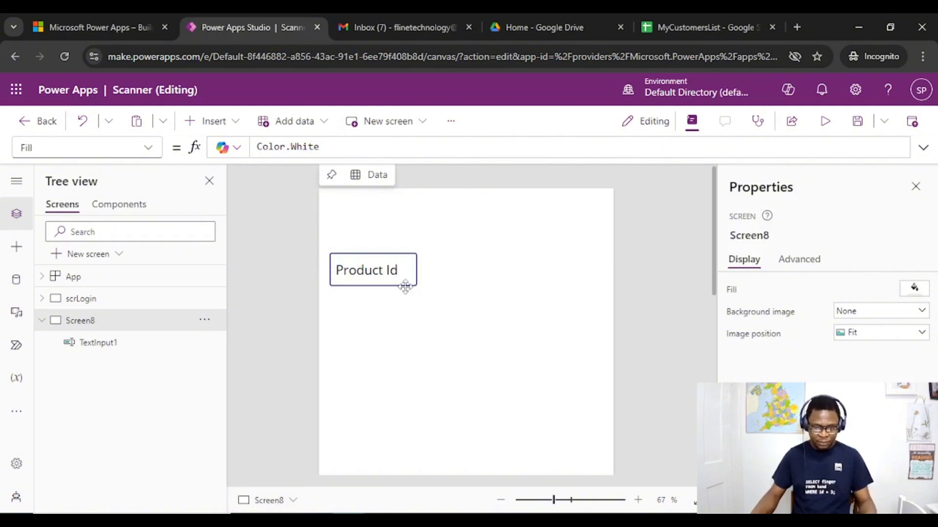
Paste a copy of the text input below it with the text Product Name, and move both inputs to the right half of the screen
key(ctrl+v)
double_click(380, 328)
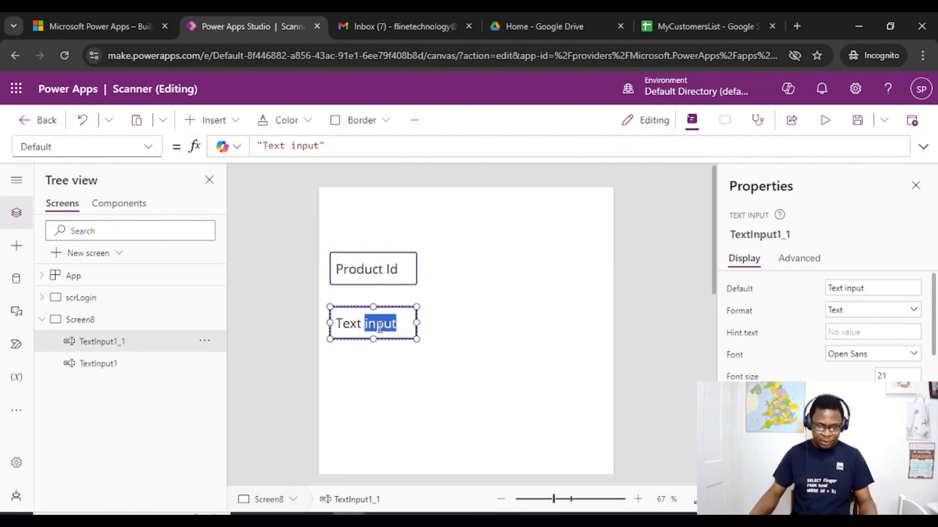
text(Product Name)
click(373, 267)
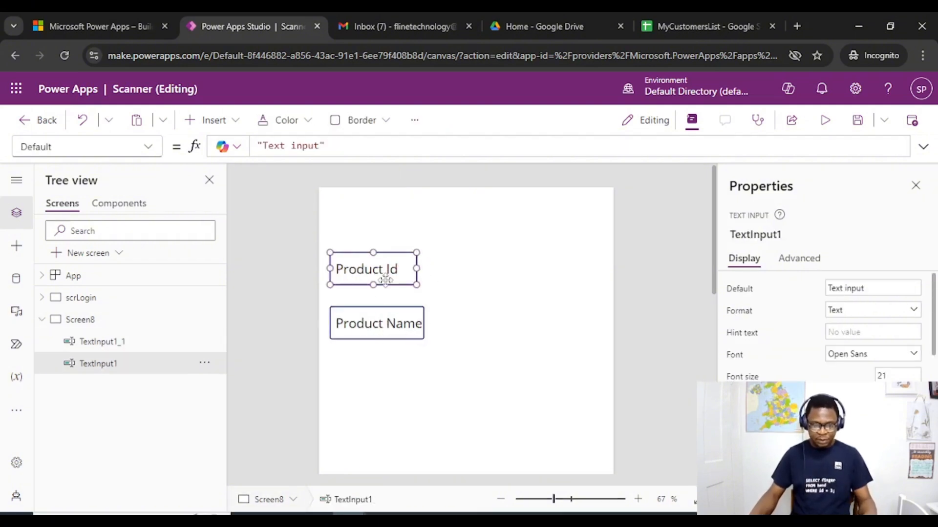
shift+click(371, 322)
drag(387, 274, 541, 251)
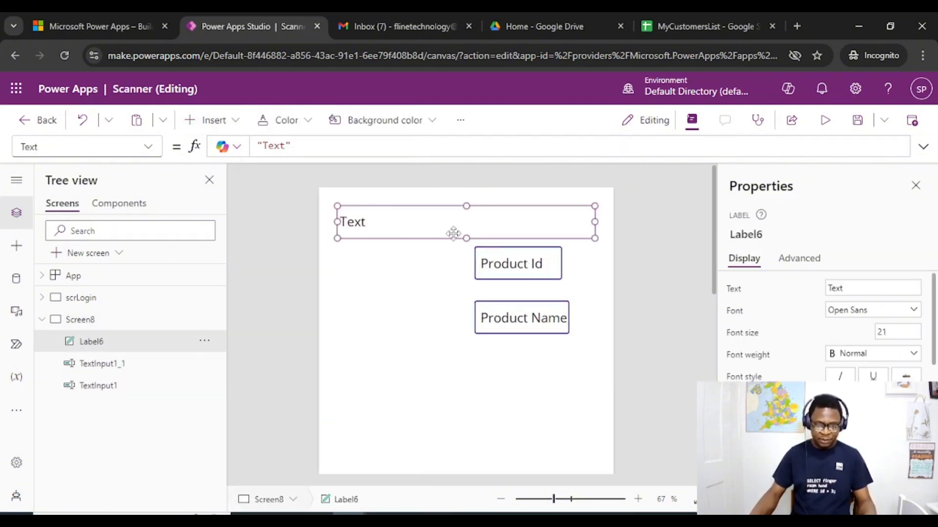
Add a Product Id text label, narrow it to fit its text and place it left of the Product Id text input
double_click(353, 222)
text(Product Id)
key(ctrl+v)
drag(595, 222, 369, 269)
drag(381, 225, 381, 248)
Change the label copy below the Product Id label to Product Name and widen it to fit on one line
double_click(399, 287)
text(Name)
drag(421, 287, 433, 287)
Check the next column header in the spreadsheet and add a copied label reading Manufacture Date below the Product Name label
click(708, 28)
click(241, 29)
key(ctrl+v)
drag(380, 301, 372, 339)
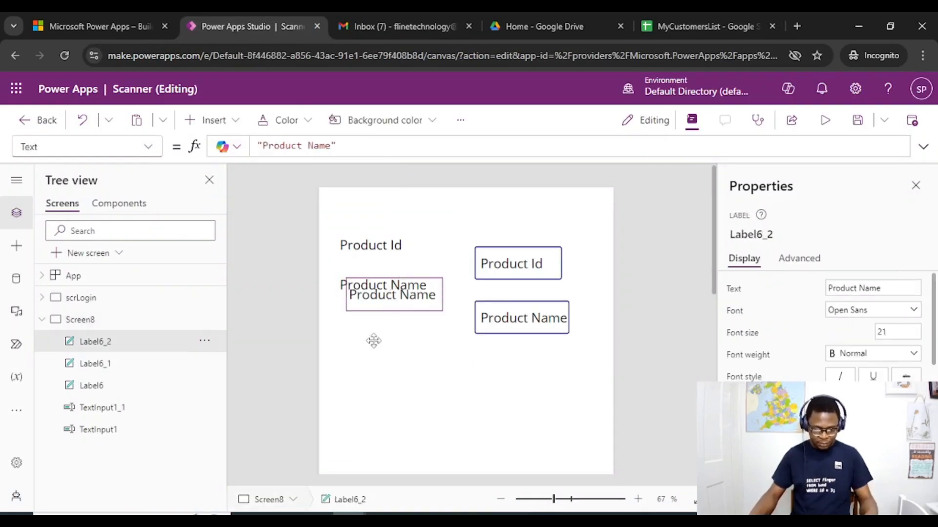
double_click(373, 337)
text(Manufacture Date)
drag(433, 333, 448, 333)
Paste another label copy below the Manufacture Date label and set its text to Expiry Date
key(ctrl+v)
drag(383, 301, 375, 394)
double_click(378, 388)
text(Expiry Date)
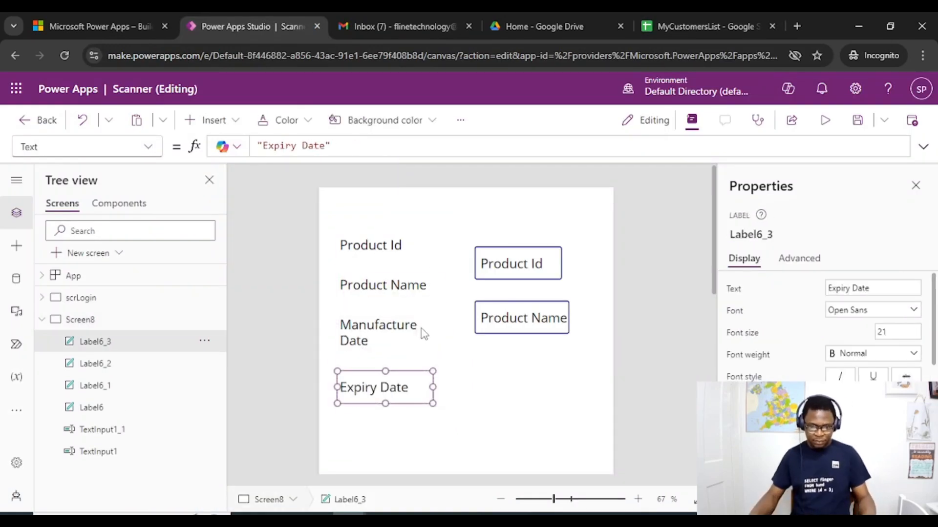
Widen the Manufacture Date label onto one line and paste a label copy reading Price below the Expiry Date label
click(422, 331)
drag(448, 333, 466, 333)
key(ctrl+v)
drag(384, 312, 375, 441)
double_click(379, 432)
text(Price)
Align the Product Id text input with its label, clear its default text and widen it toward the label
drag(518, 267, 588, 245)
click(319, 148)
key(BackSpace)
key(BackSpace)
key(BackSpace)
key(BackSpace)
key(BackSpace)
key(BackSpace)
key(BackSpace)
key(BackSpace)
key(BackSpace)
key(BackSpace)
drag(465, 245, 443, 245)
Replace the Product Name text input with a copy of the empty Product Id input placed beside the Product Name label
click(539, 323)
key(Delete)
key(ctrl+v)
drag(510, 257, 502, 292)
Narrow the Manufacture Date label onto two lines and insert a date picker beside it, matching the text inputs' width
click(420, 334)
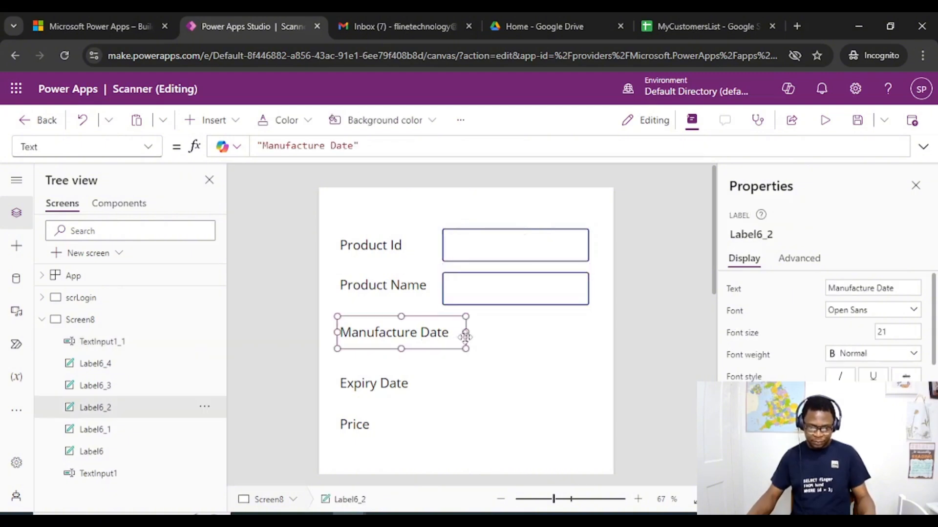
drag(467, 333, 429, 333)
click(237, 273)
click(214, 120)
text(cale)
drag(390, 231, 394, 336)
drag(350, 336, 442, 336)
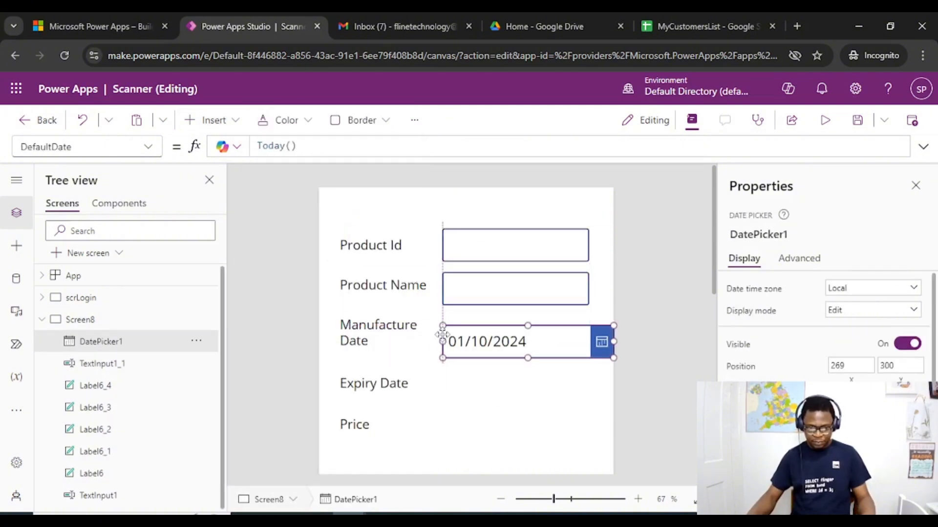
drag(615, 336, 589, 336)
Copy the Manufacture Date picker and place the copy beside the Expiry Date label
key(ctrl+c)
key(ctrl+v)
drag(484, 350, 475, 384)
click(481, 340)
Paste a copy of the Product Name text input beside the Price label and line the label up with it
click(508, 289)
key(ctrl+v)
drag(477, 303, 469, 435)
drag(352, 425, 351, 431)
Insert a full-width rectangle as a header at the top of the form, 640 by 90, and fill it dark red
click(371, 210)
click(214, 120)
text(r)
click(293, 182)
drag(388, 234, 614, 229)
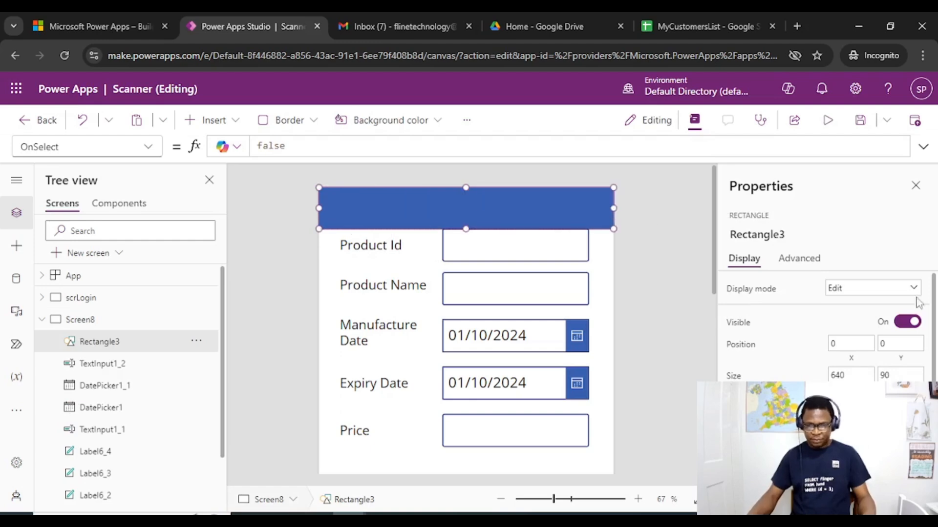
click(909, 413)
click(672, 448)
Add a text label reading Product Registration on the red header and give its text a light orange color
click(478, 176)
click(214, 121)
click(229, 205)
drag(465, 222, 471, 208)
drag(847, 288, 753, 290)
text(Product Registration)
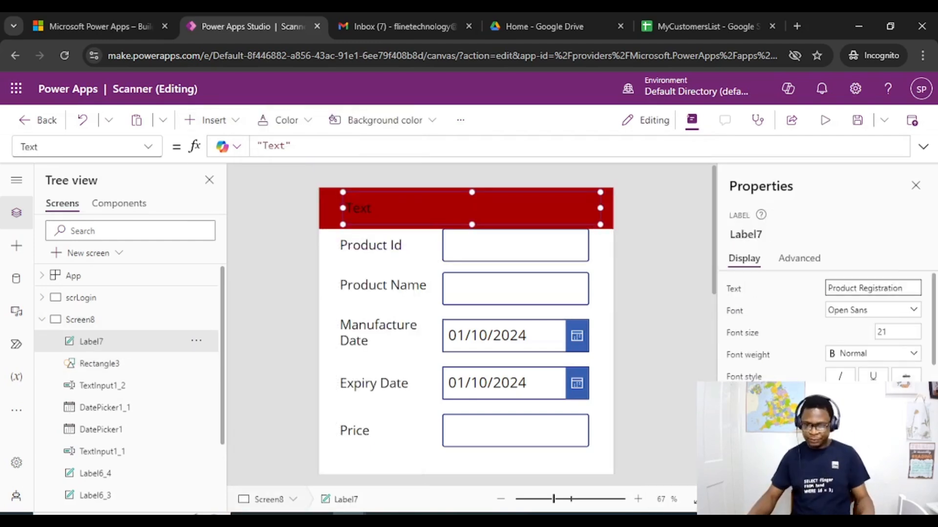
scroll(830, 317, down, 3)
click(872, 332)
Select all the field labels and inputs and move them down to leave a gap below the header
drag(604, 462, 330, 239)
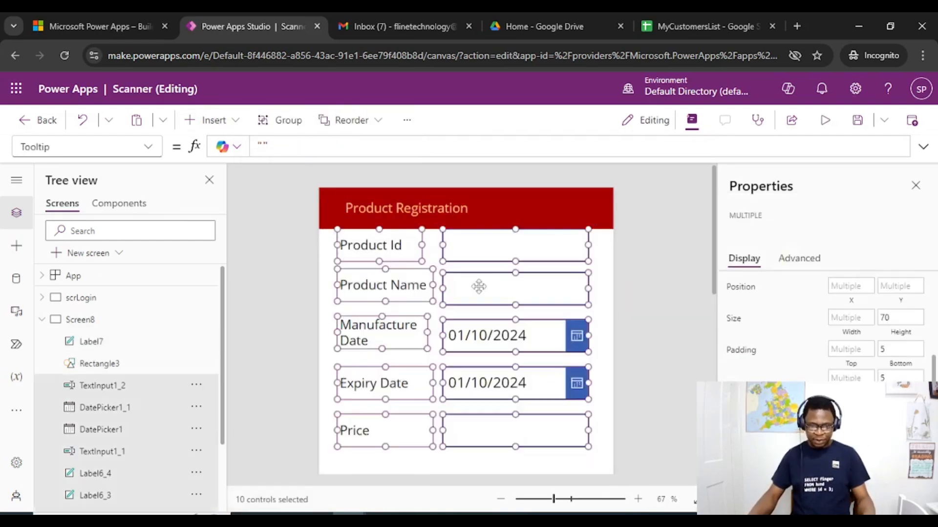
drag(479, 287, 482, 317)
scroll(567, 312, down, 6)
click(567, 312)
scroll(567, 312, up, 3)
click(213, 120)
text(submit)
click(354, 131)
click(212, 118)
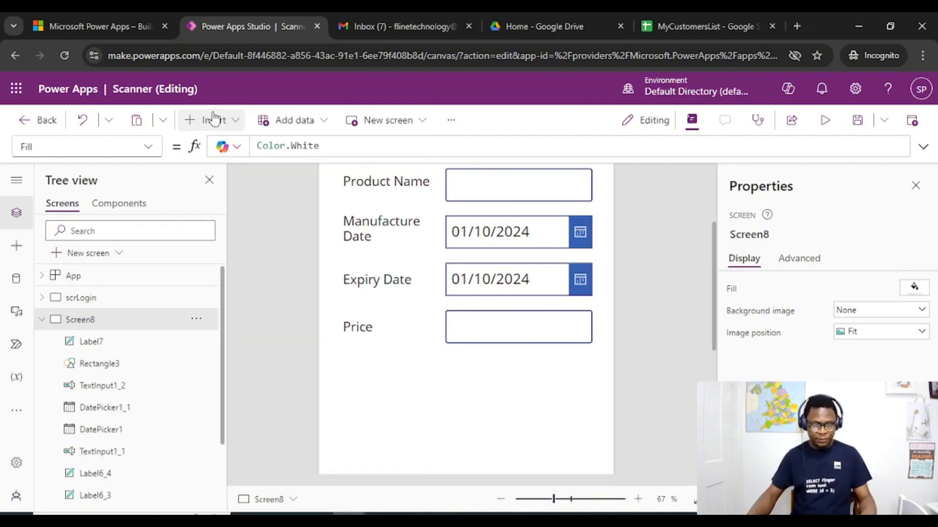
Insert a button below the Price row, widen it to span the labels and inputs, and set its text to Submit
click(211, 119)
click(286, 315)
scroll(517, 350, up, 2)
drag(402, 222, 391, 322)
drag(468, 322, 591, 321)
drag(864, 288, 768, 290)
text(Submit)
scroll(800, 318, down, 1)
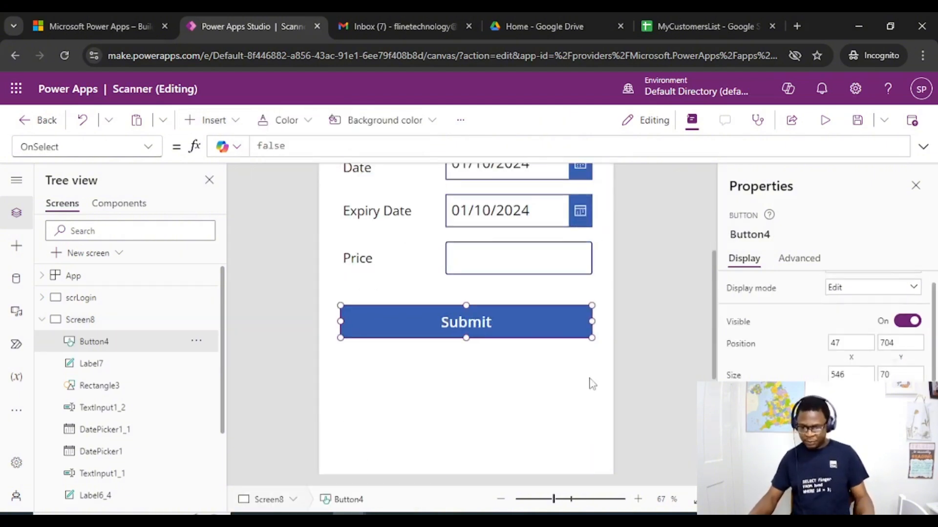
Select all the fields with the Submit button and move them down to free space below the header
scroll(600, 374, up, 3)
scroll(611, 362, down, 1)
drag(604, 471, 331, 185)
drag(552, 299, 551, 370)
click(551, 224)
Insert a barcode scanner control between the Product Registration header and the Product Id field
click(213, 120)
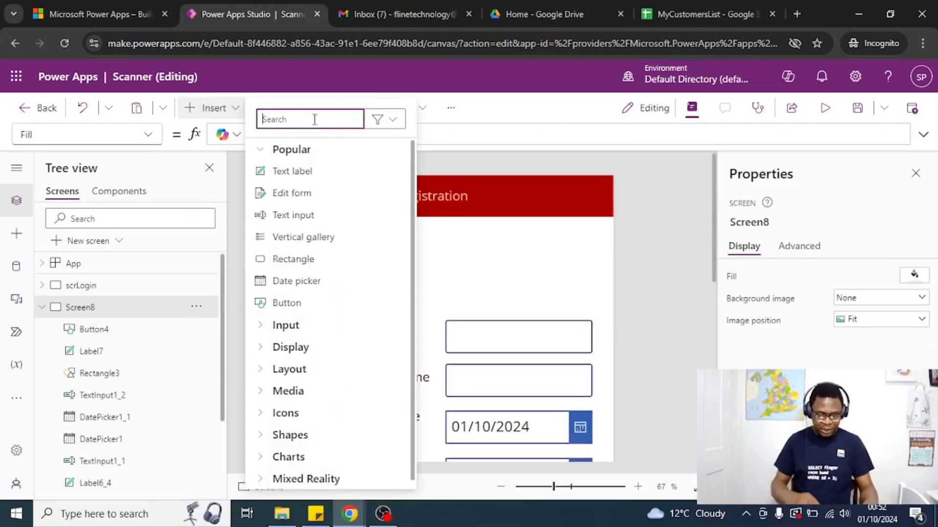
text(sca)
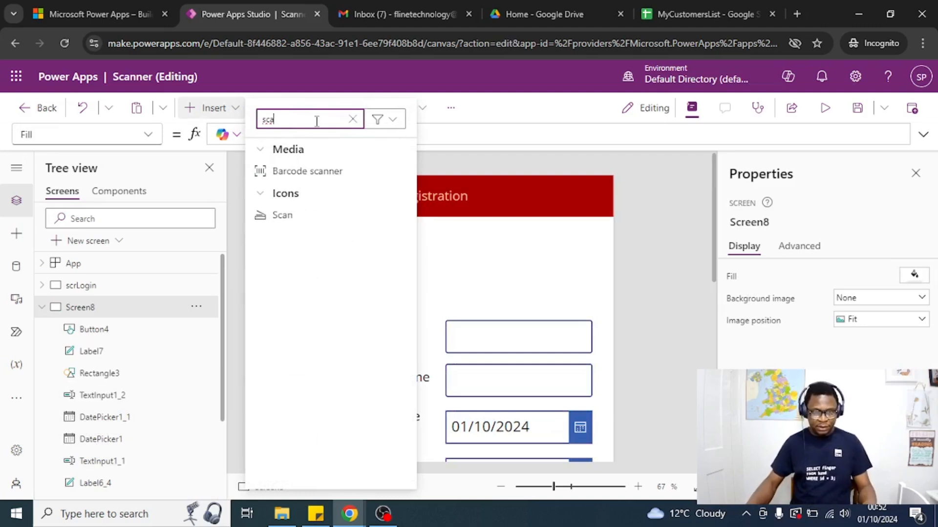
click(316, 173)
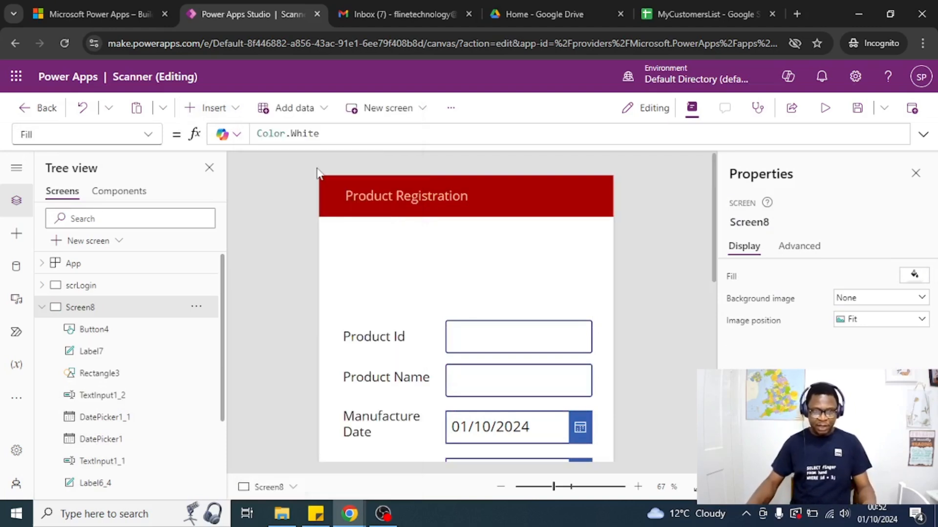
click(383, 247)
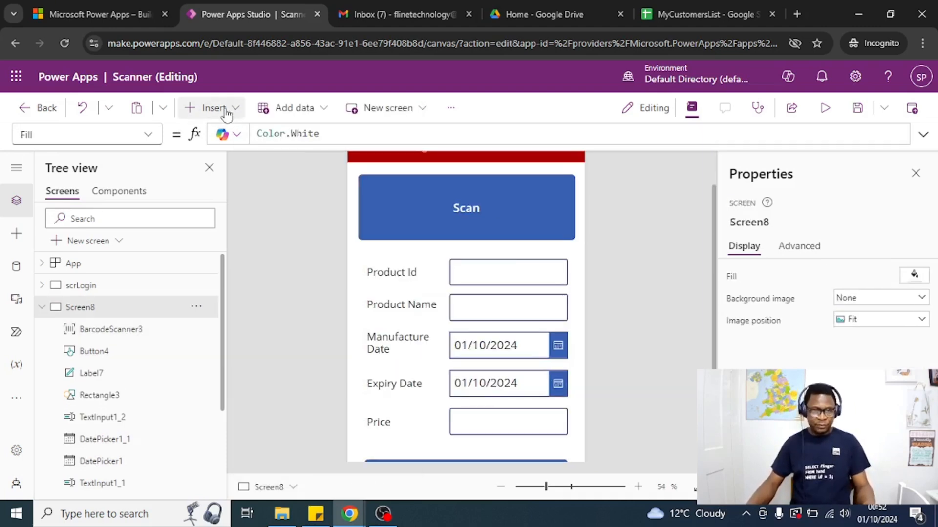
Search the insertable controls for scan to review the barcode scanner options
click(215, 109)
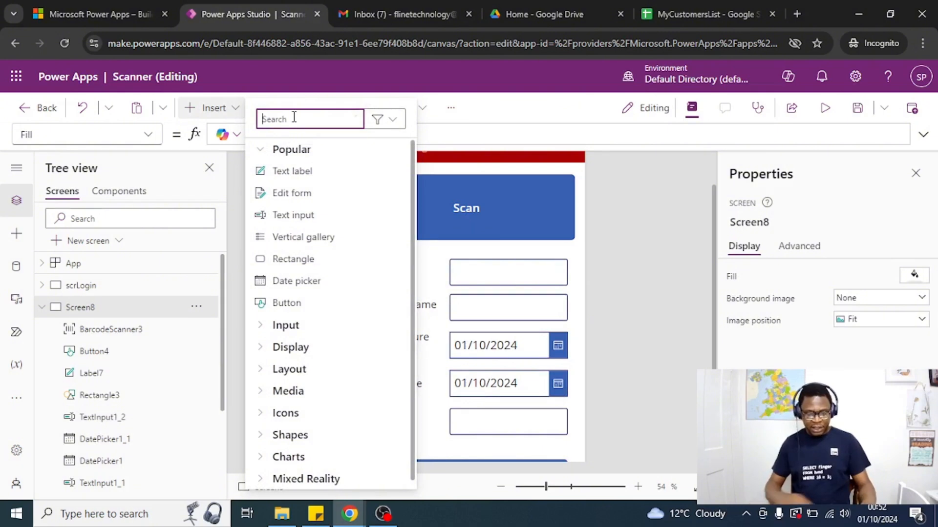
text(scan)
click(612, 178)
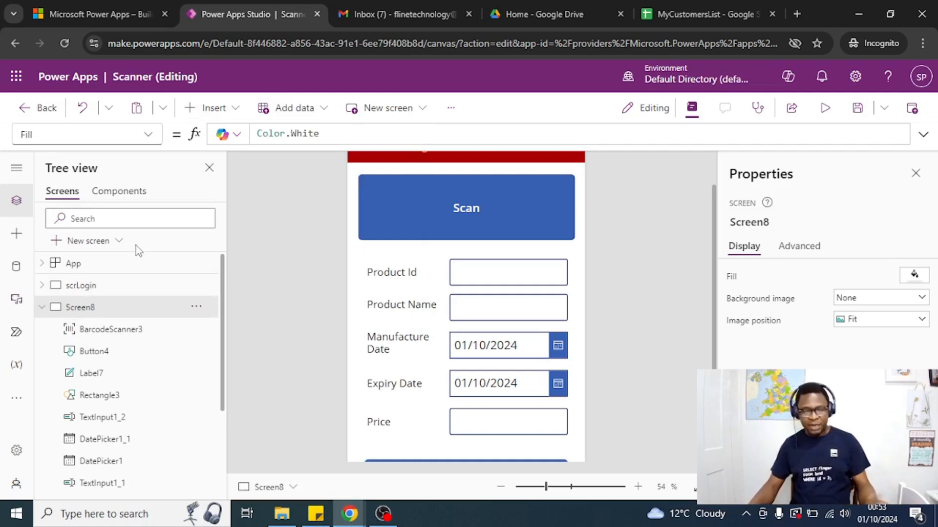
Search the app's update settings for scann and examine the Experimental and Retired barcode scanner features
click(16, 450)
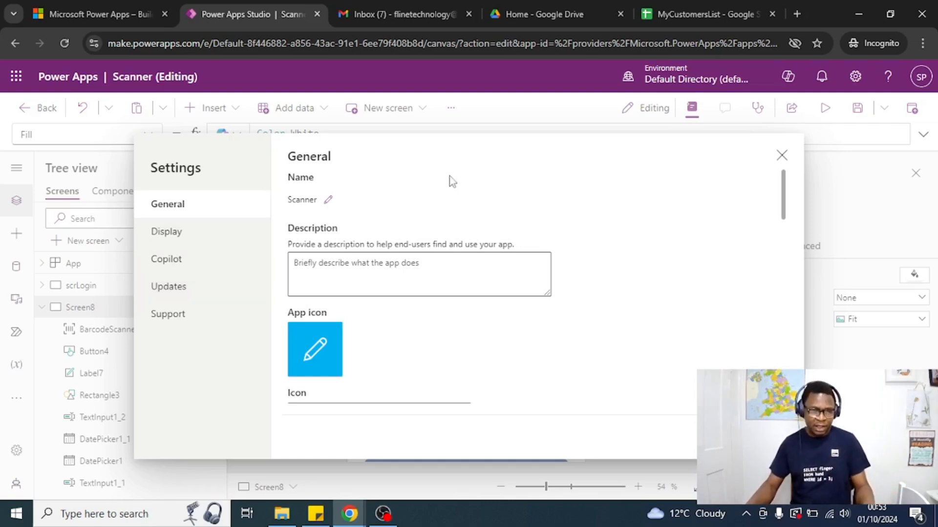
click(175, 292)
click(332, 181)
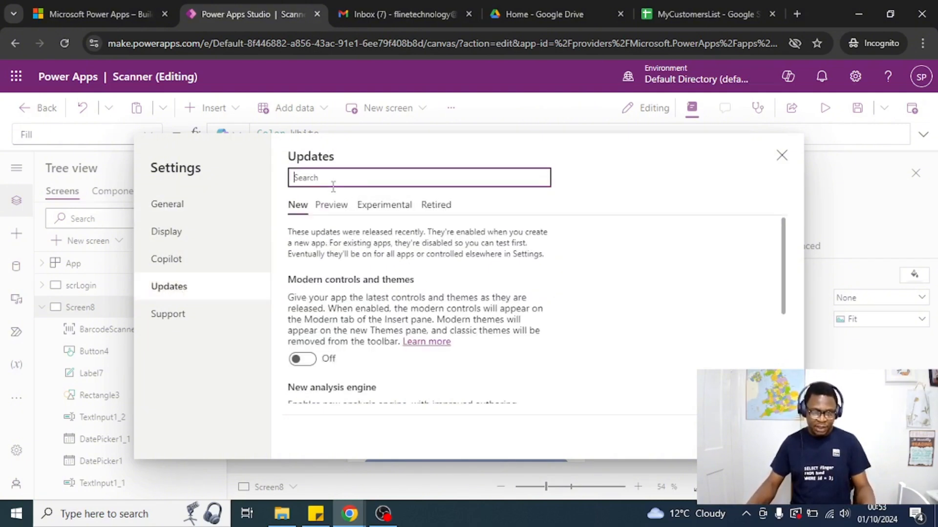
text(scann)
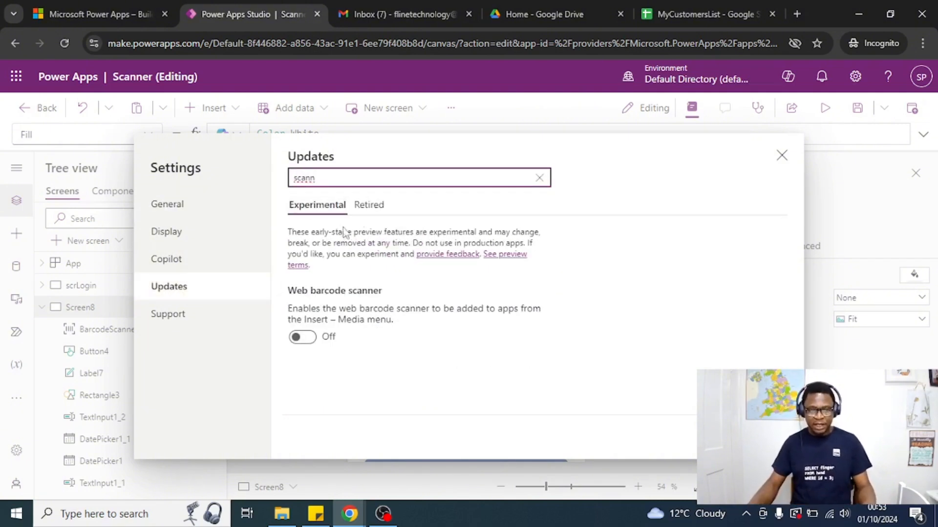
click(369, 205)
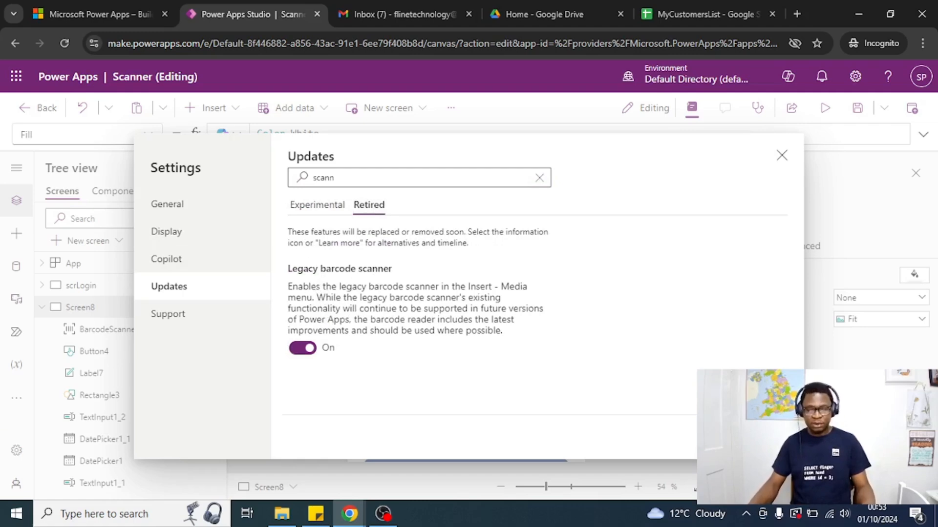
key(Escape)
Recolor the barcode scanner and the date picker icon backgrounds dark orange, and the Submit button dark red
scroll(630, 247, down, 2)
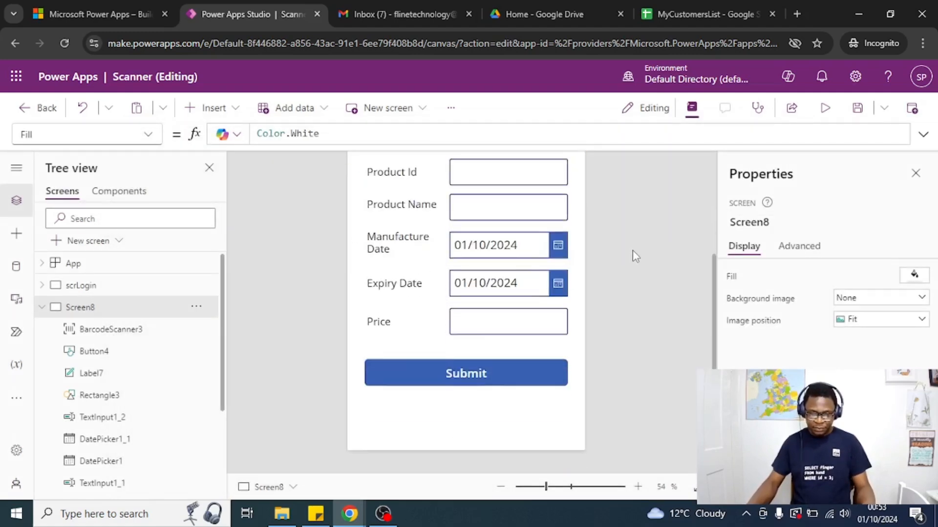
scroll(632, 250, up, 2)
click(511, 245)
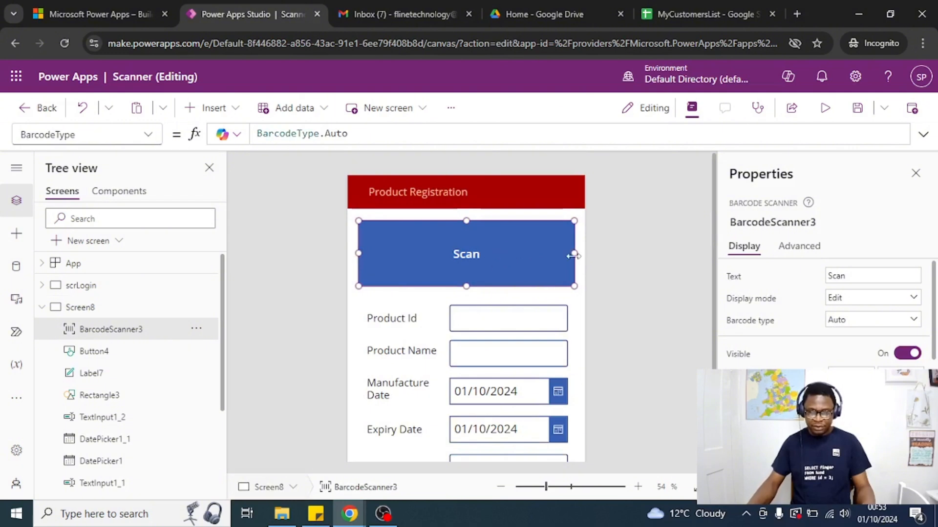
scroll(514, 254, down, 2)
scroll(515, 255, up, 2)
scroll(796, 312, down, 4)
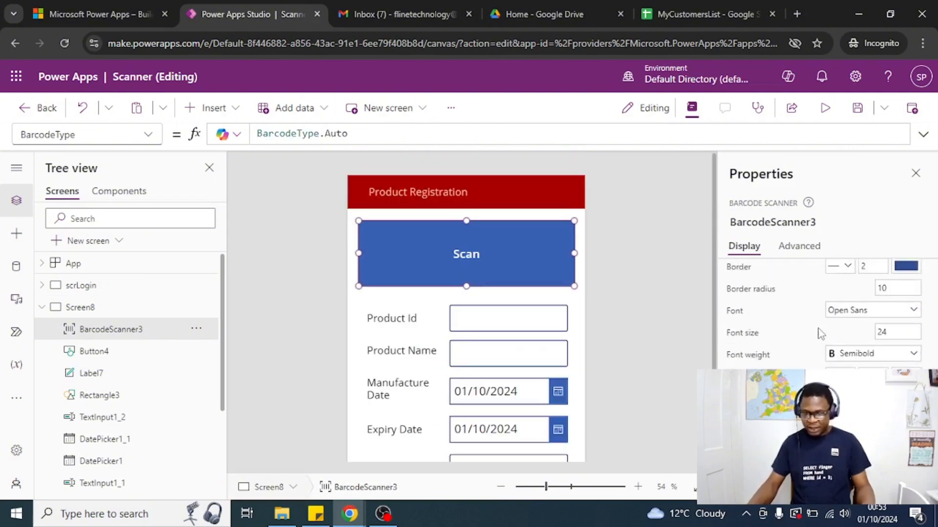
scroll(588, 364, down, 2)
scroll(562, 361, up, 1)
scroll(527, 360, down, 1)
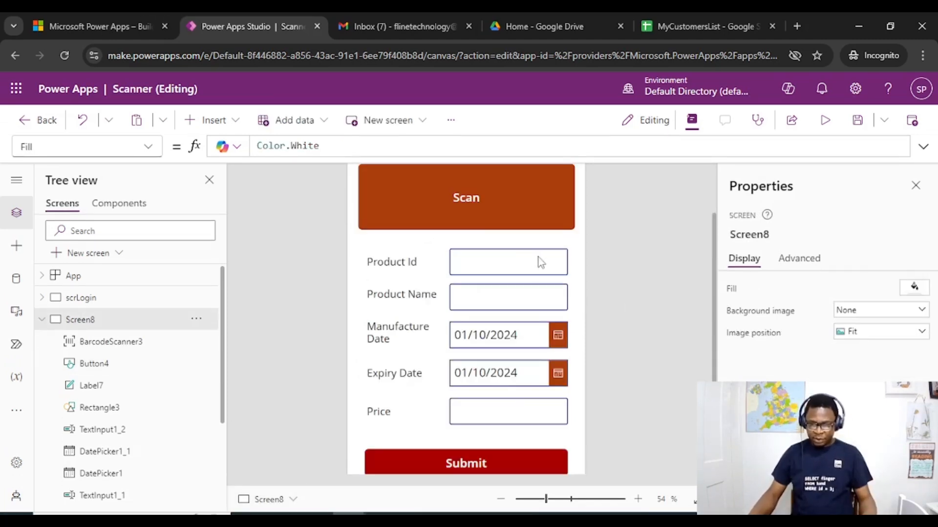
Rename the Product Id text input to txtProductId
click(539, 262)
click(772, 235)
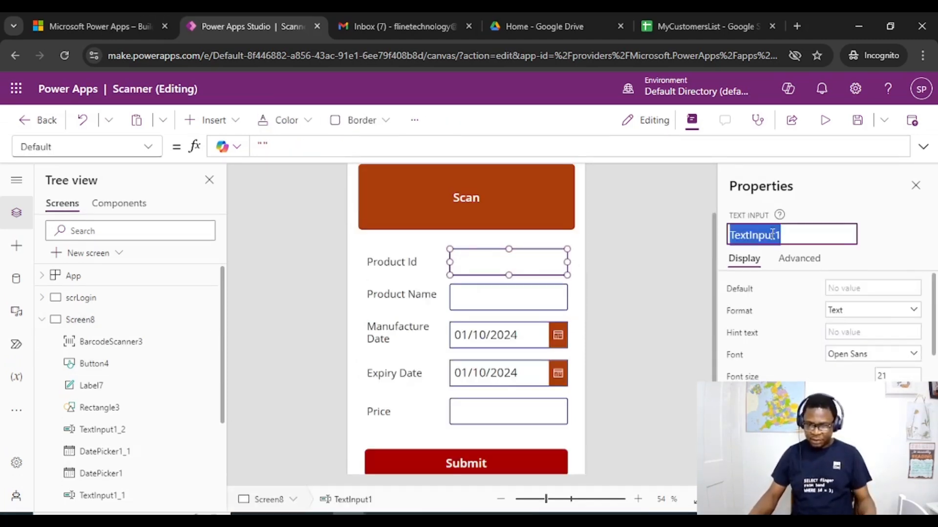
text(txtProductId)
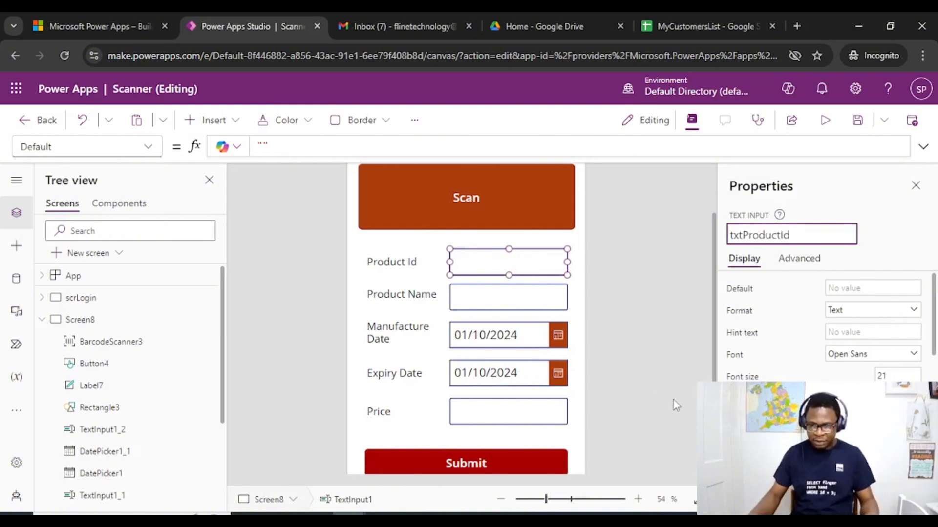
Rename the Product Name text input to txtProductName
click(513, 295)
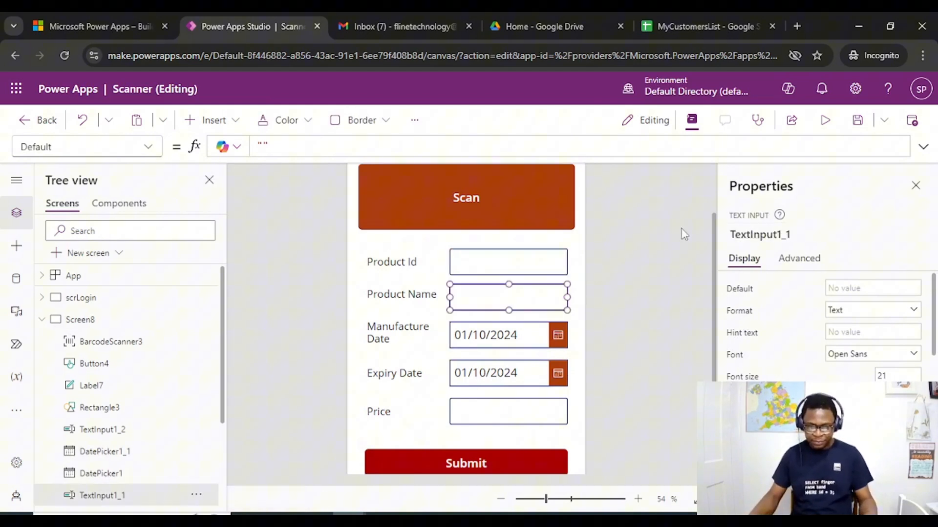
click(766, 234)
text(txtProd)
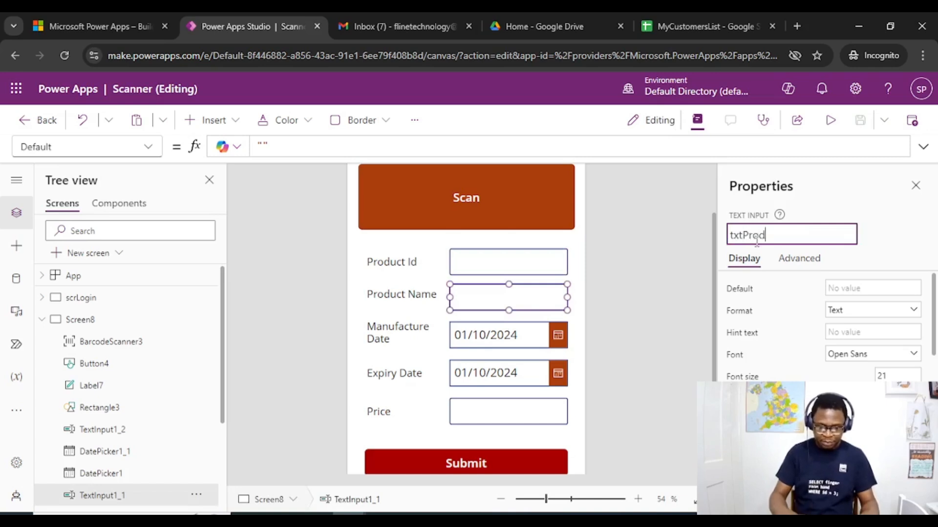
text(uctName)
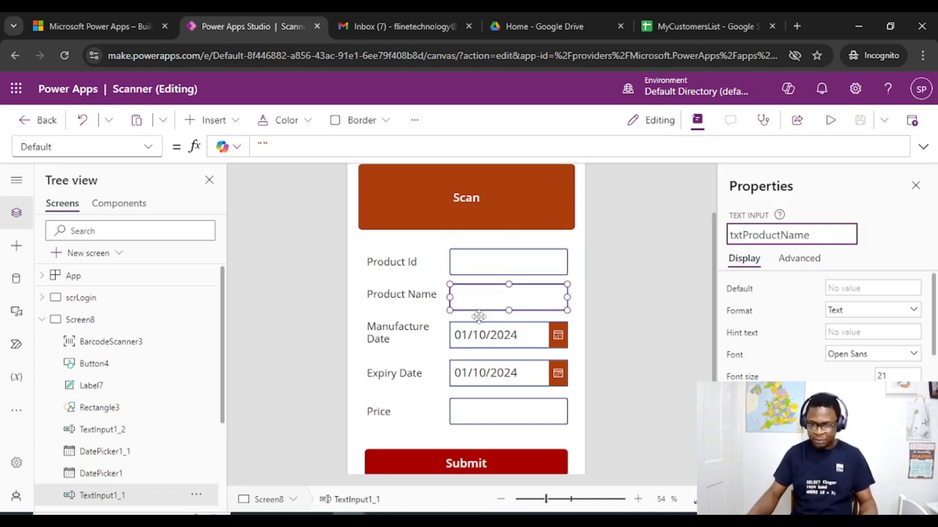
key(Escape)
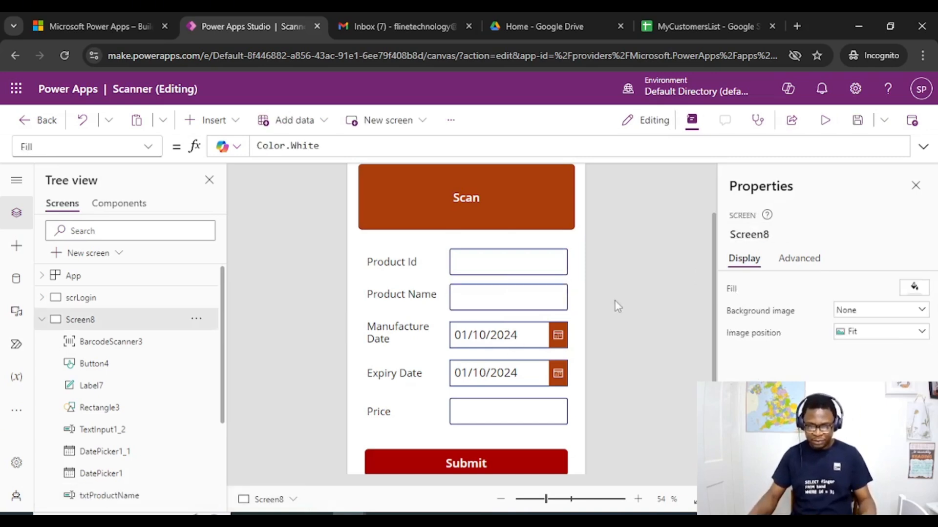
Rename the Manufacture Date picker to dtManufactureDate
click(796, 234)
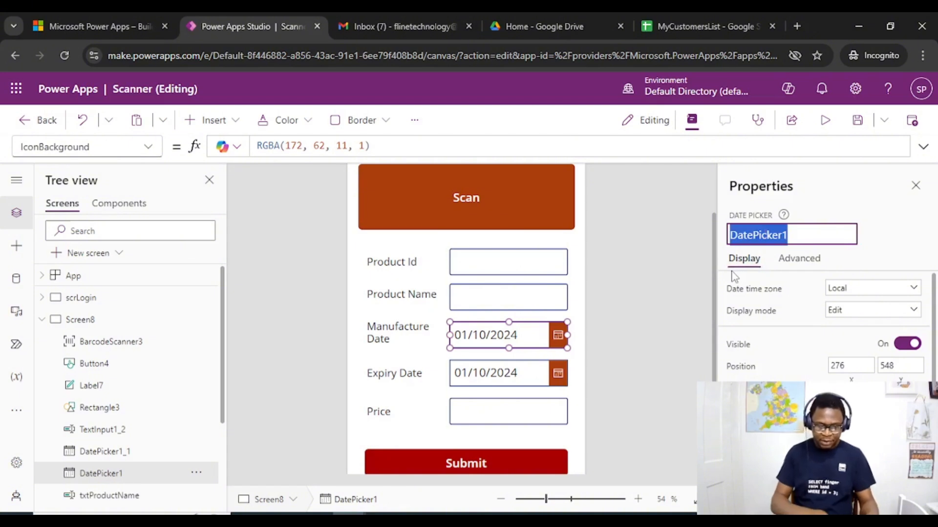
text(dt)
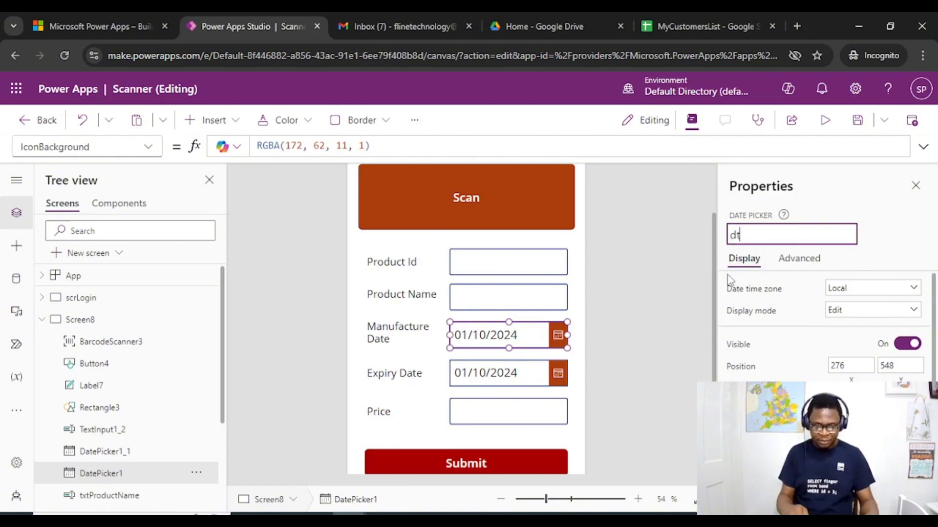
text(ManufactureDate)
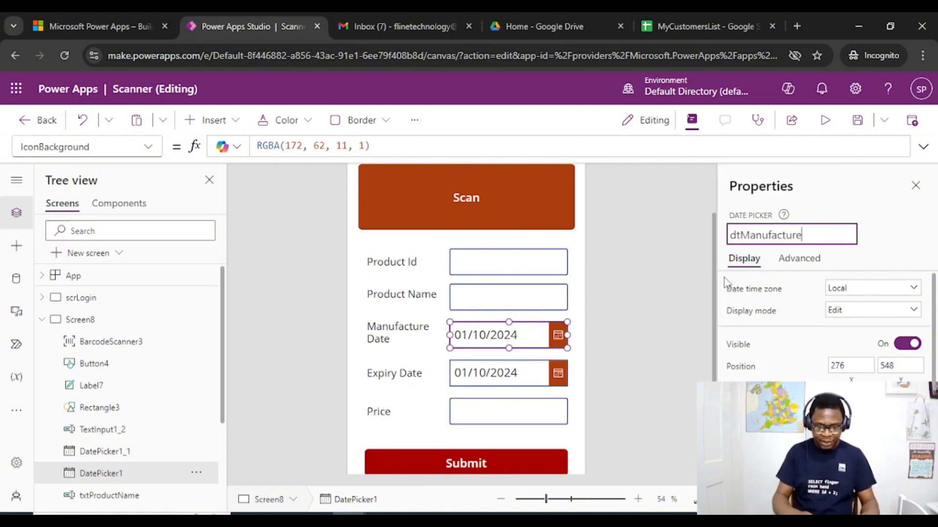
Rename the Expiry Date picker to dtExpiryDate
click(511, 374)
click(777, 238)
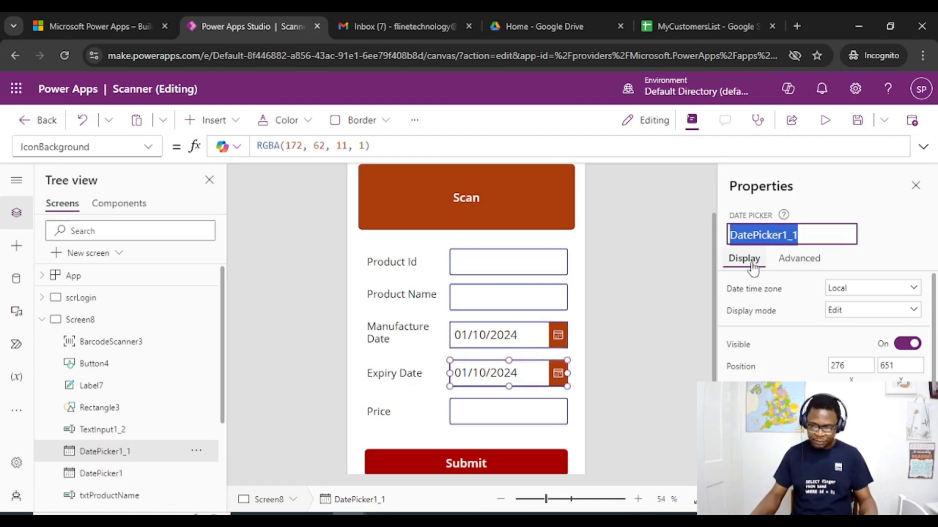
text(dtExpiryDate)
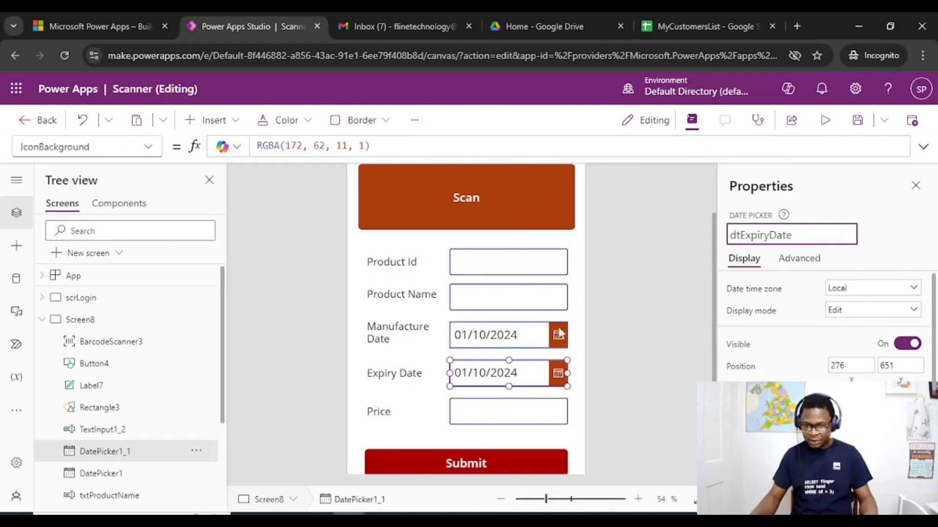
Rename the Price text input to txtPrice
click(491, 410)
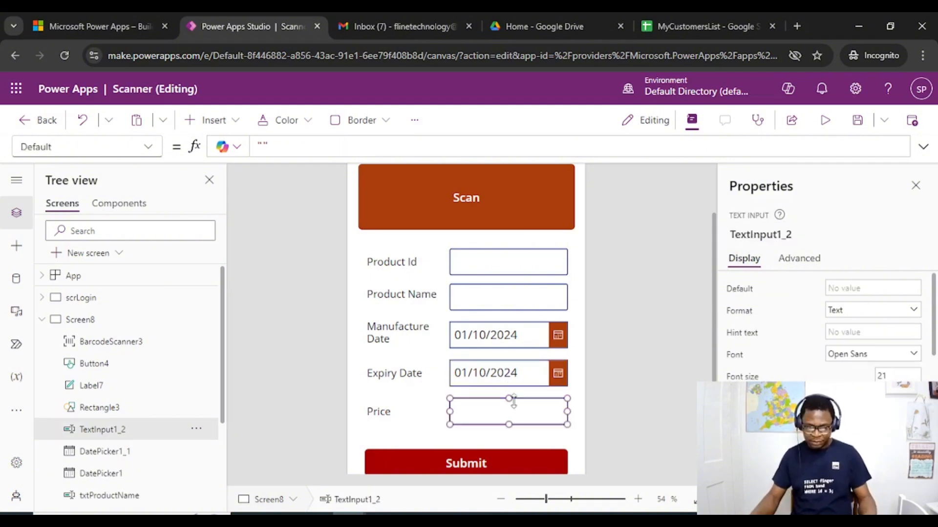
click(776, 235)
text(txtPrice)
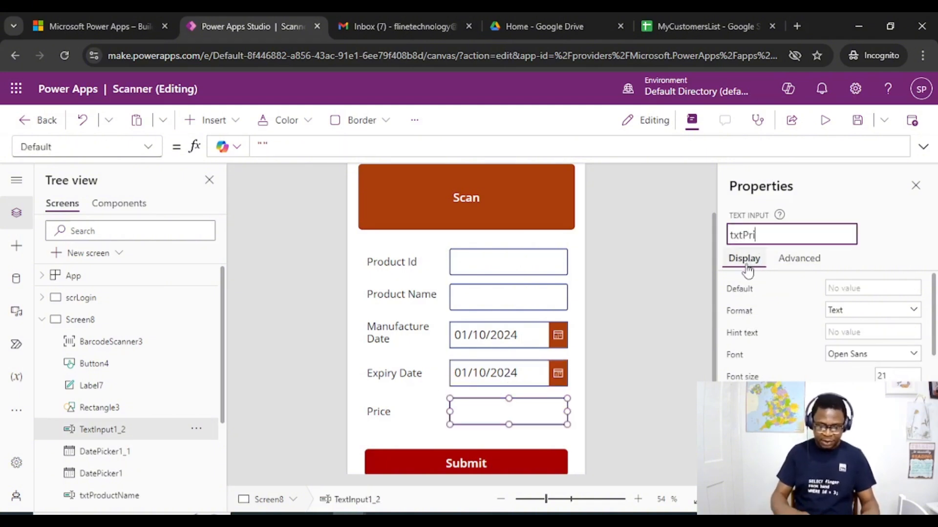
click(619, 333)
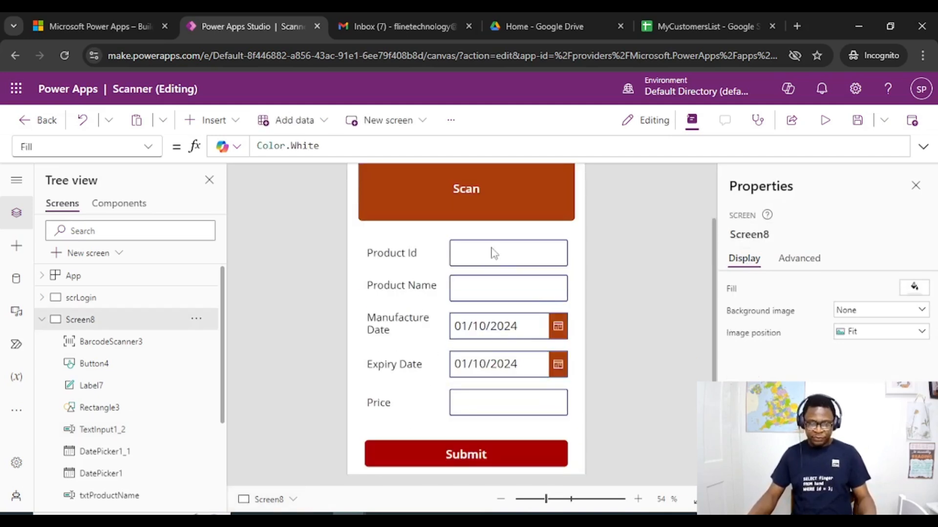
click(483, 248)
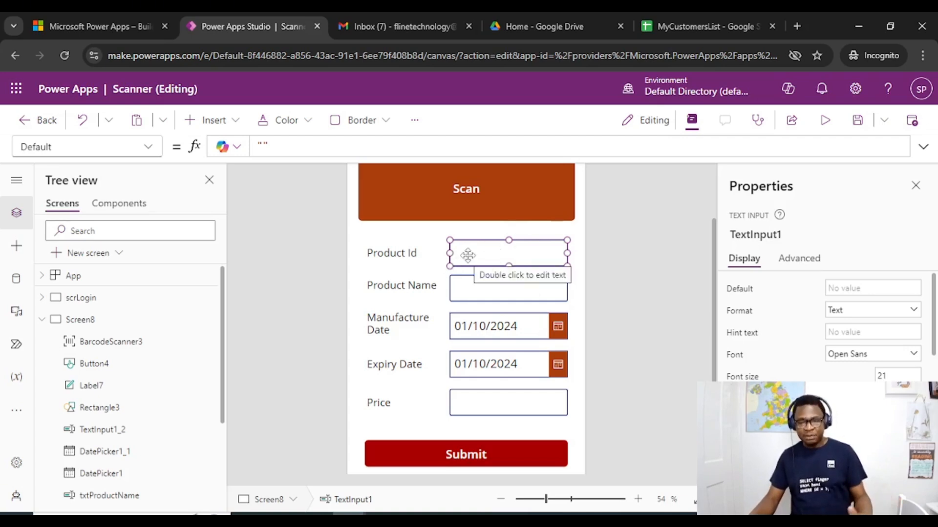
scroll(499, 286, down, 1)
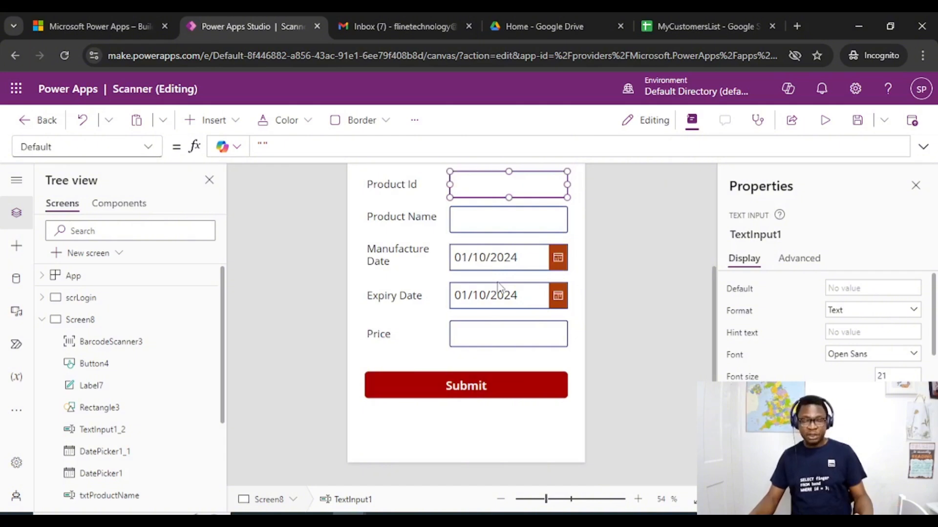
scroll(498, 286, up, 2)
scroll(496, 286, down, 1)
drag(368, 237, 532, 459)
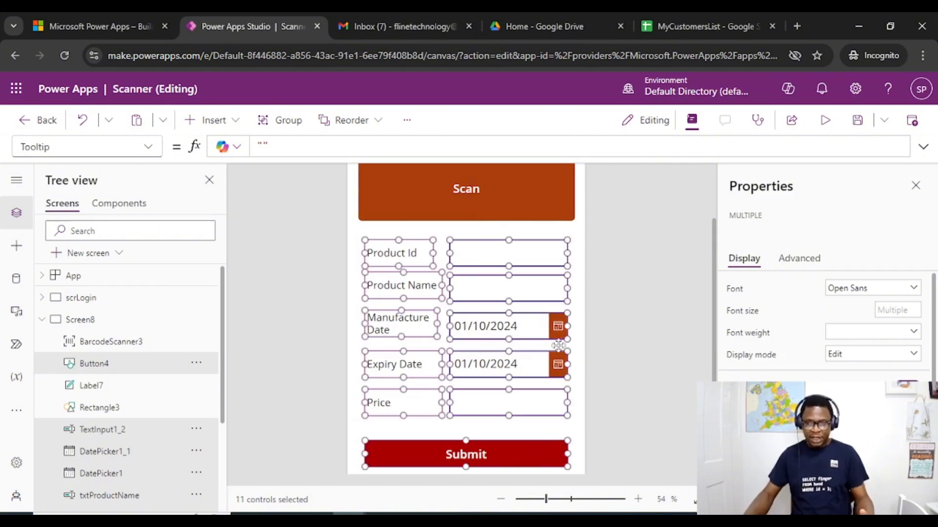
click(542, 222)
scroll(542, 222, up, 2)
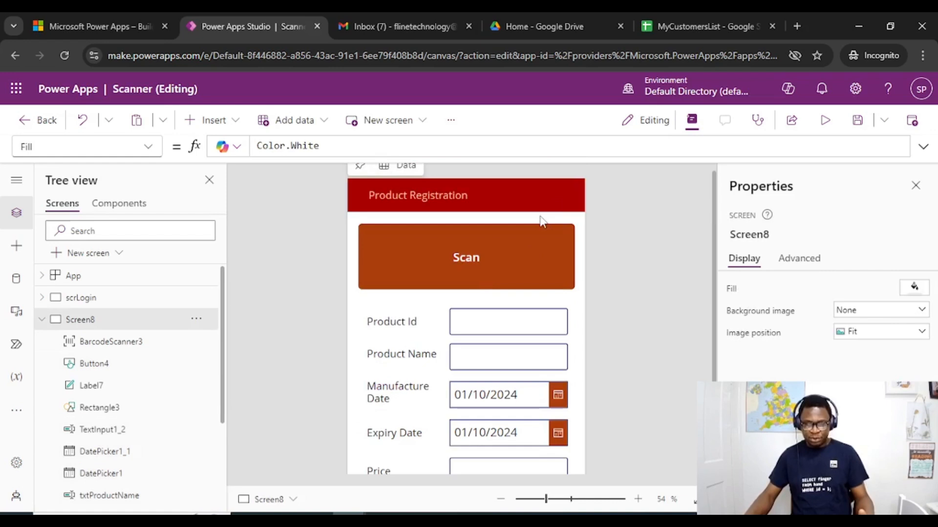
Set the barcode scanner's button text to "Scan Item"
click(477, 276)
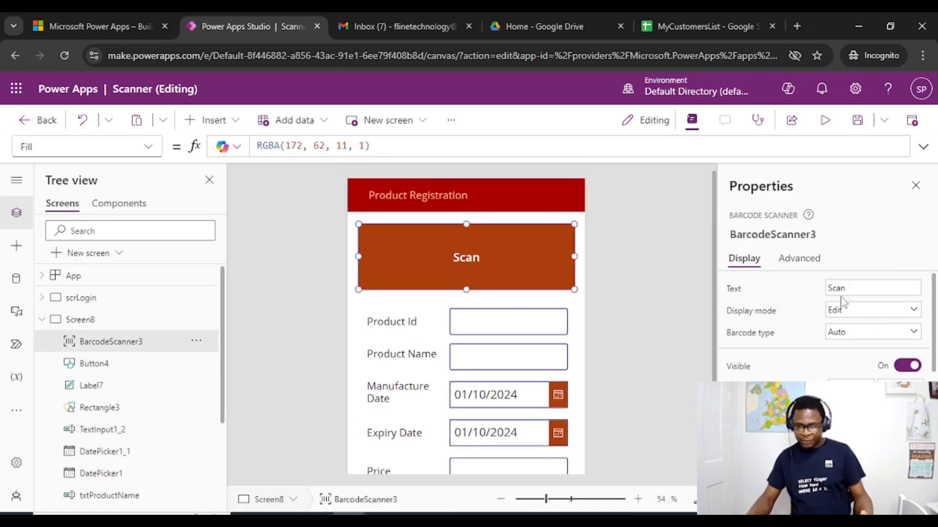
click(860, 288)
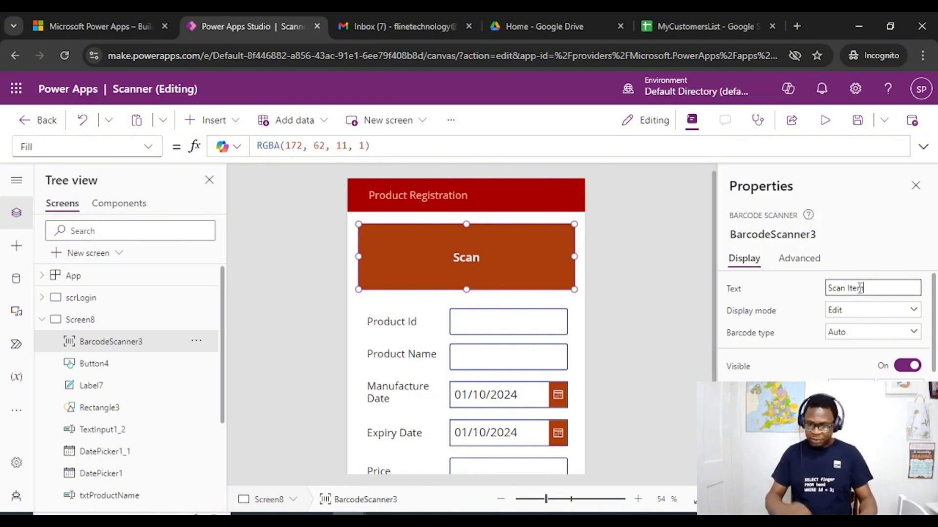
text(Item)
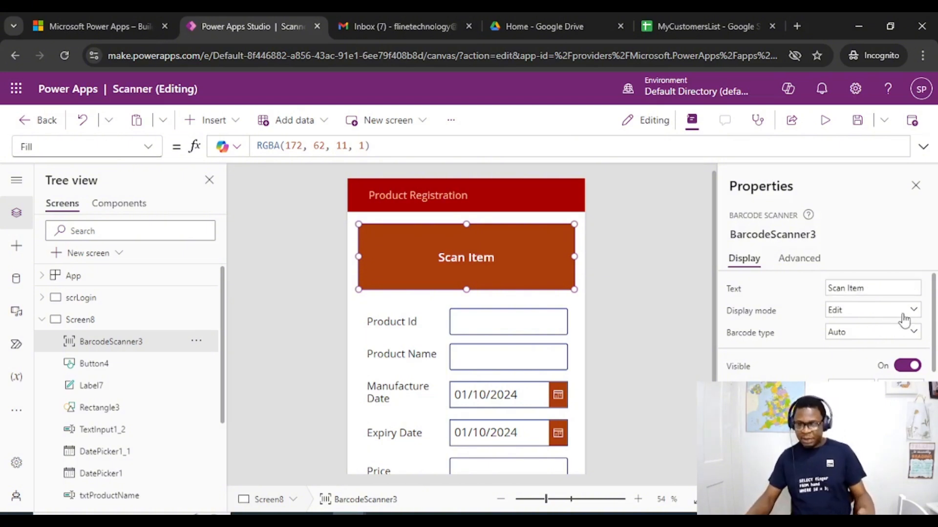
Look through the barcode scanner's display mode and barcode type options without changing them
click(904, 317)
click(907, 315)
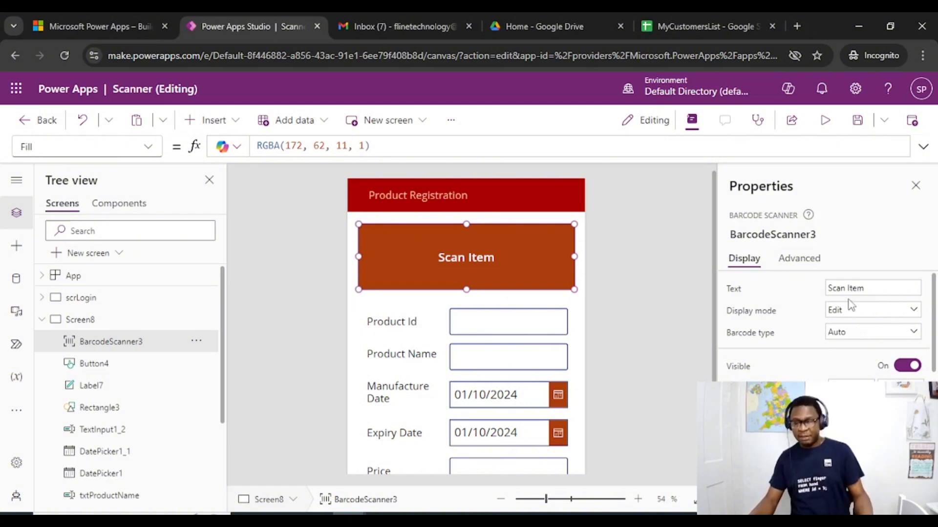
scroll(855, 318, down, 2)
scroll(879, 359, up, 2)
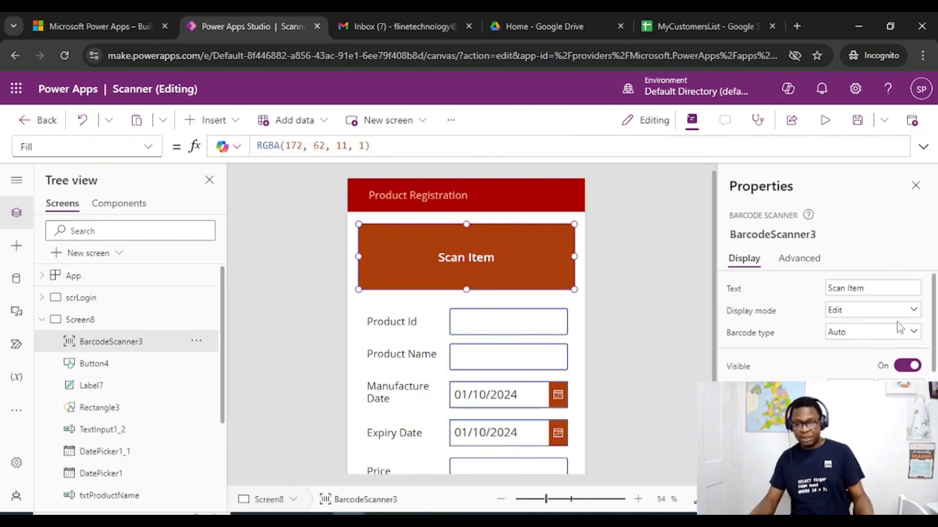
click(905, 340)
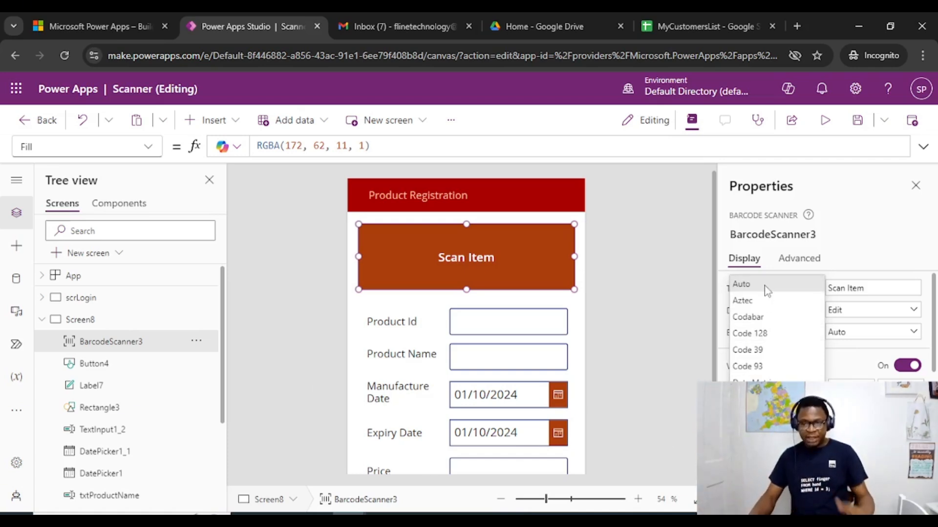
click(479, 268)
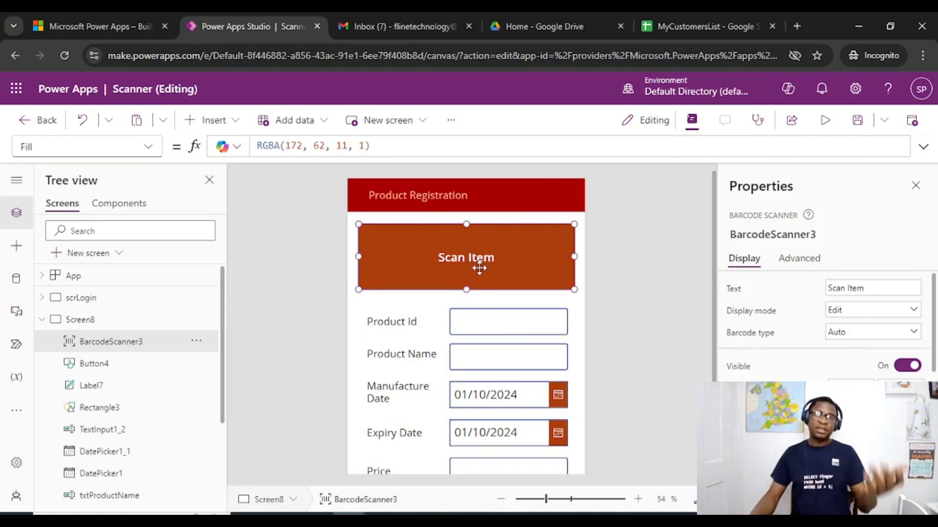
Replace the Submit button's Text formula with the start of a Patch( function
scroll(513, 270, down, 3)
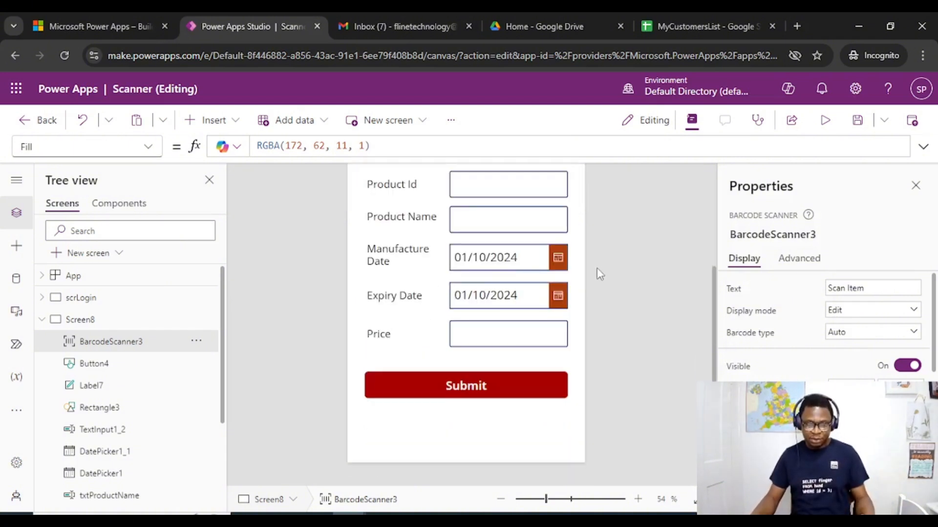
scroll(597, 272, up, 3)
scroll(596, 272, down, 3)
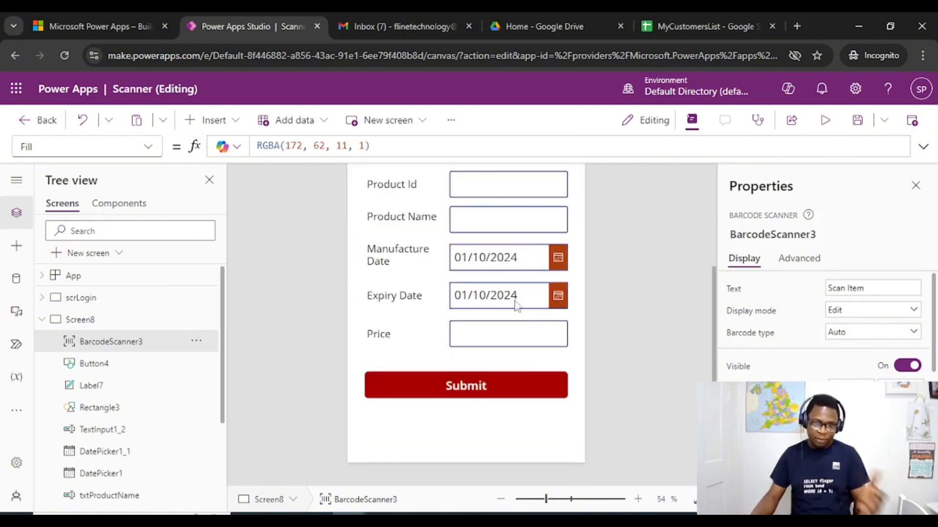
scroll(523, 402, up, 3)
scroll(562, 418, down, 3)
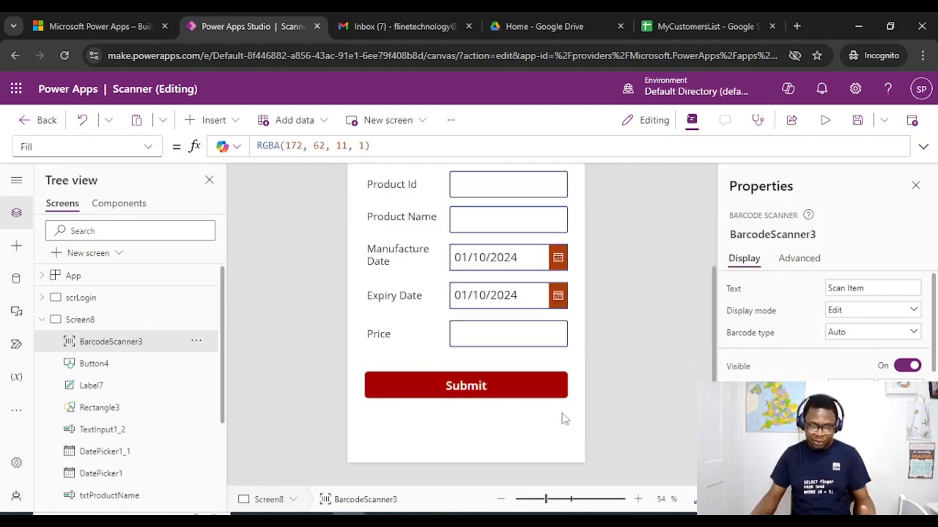
click(510, 388)
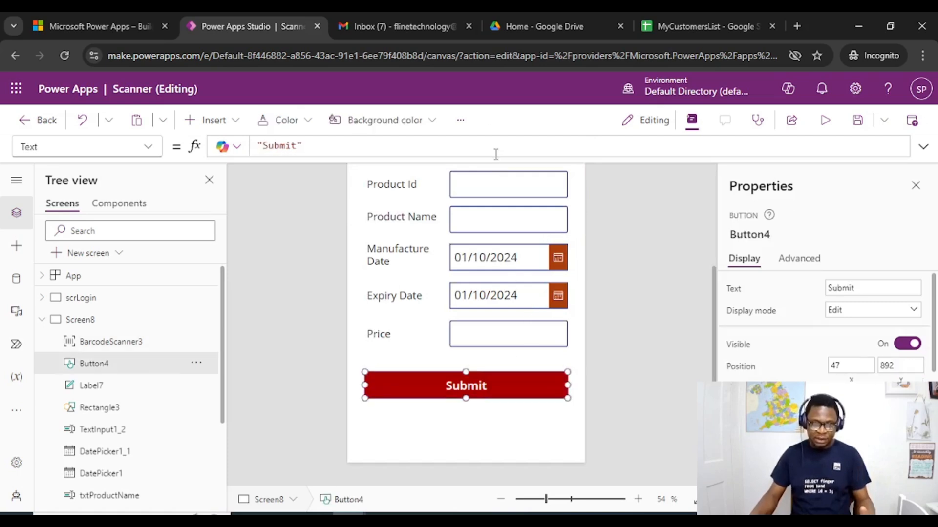
drag(495, 157, 479, 282)
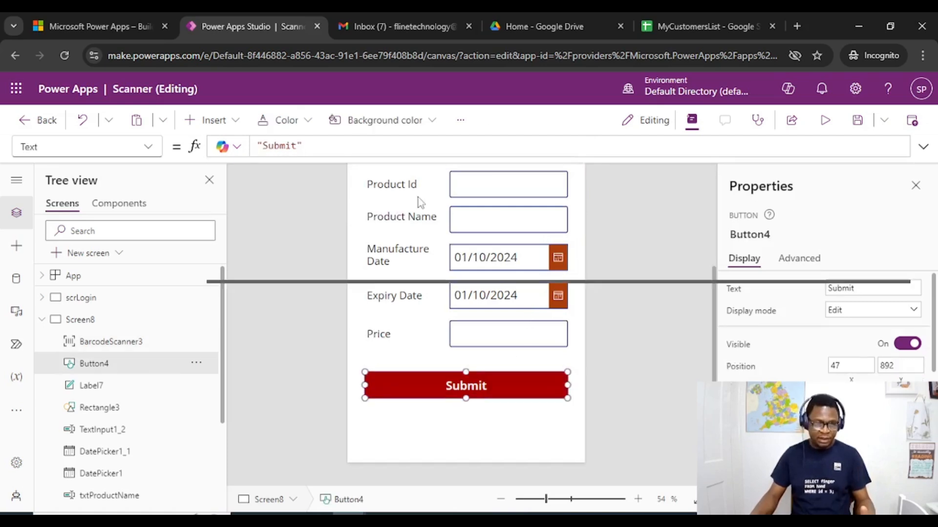
click(323, 149)
drag(331, 145, 224, 145)
text(P)
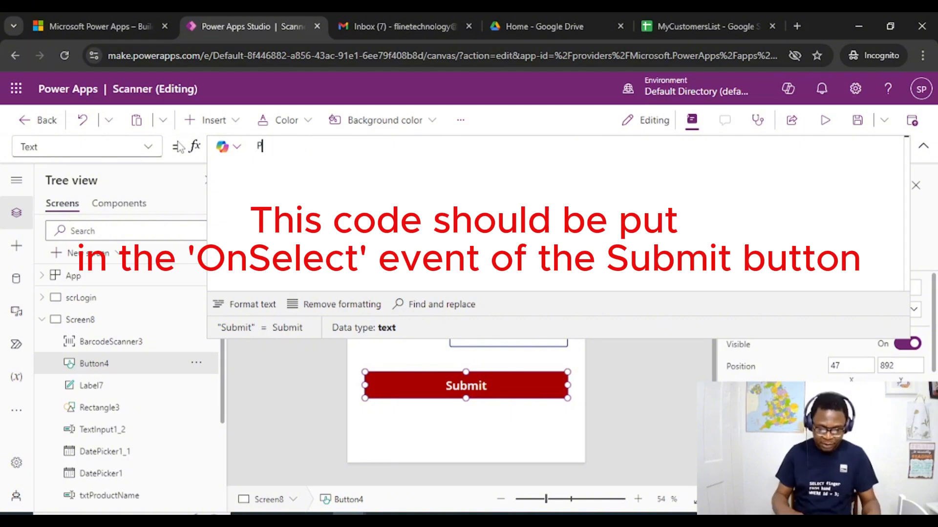
text(atch()
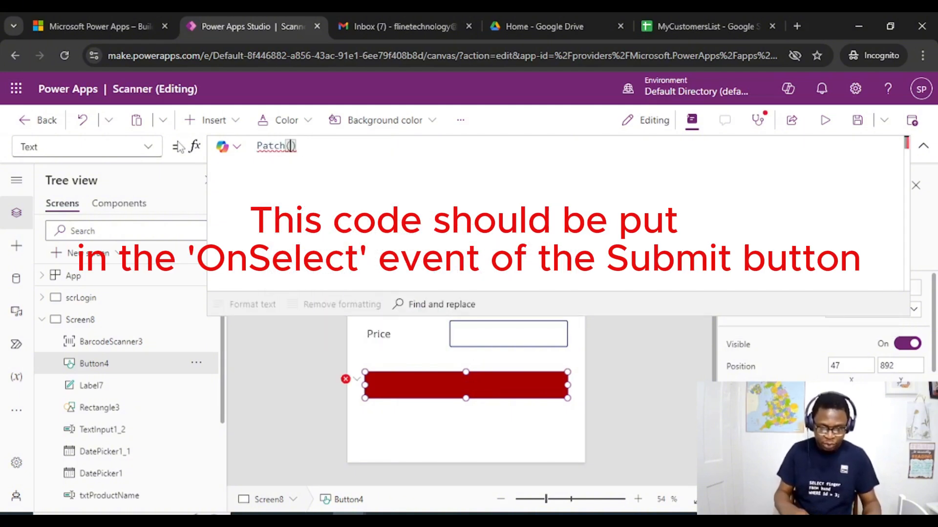
text(co)
Enter socode_stores as the data source argument of the Patch function
key(BackSpace)
key(BackSpace)
key(BackSpace)
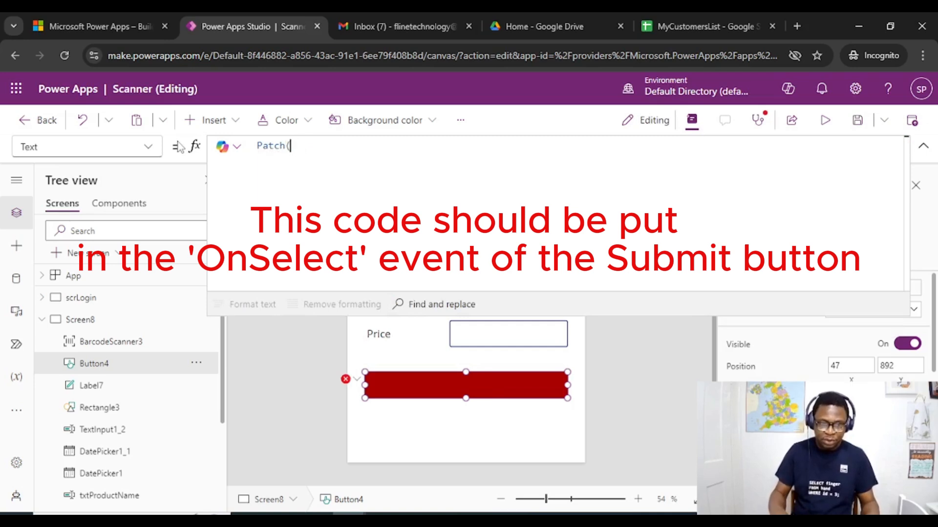
text((soc)
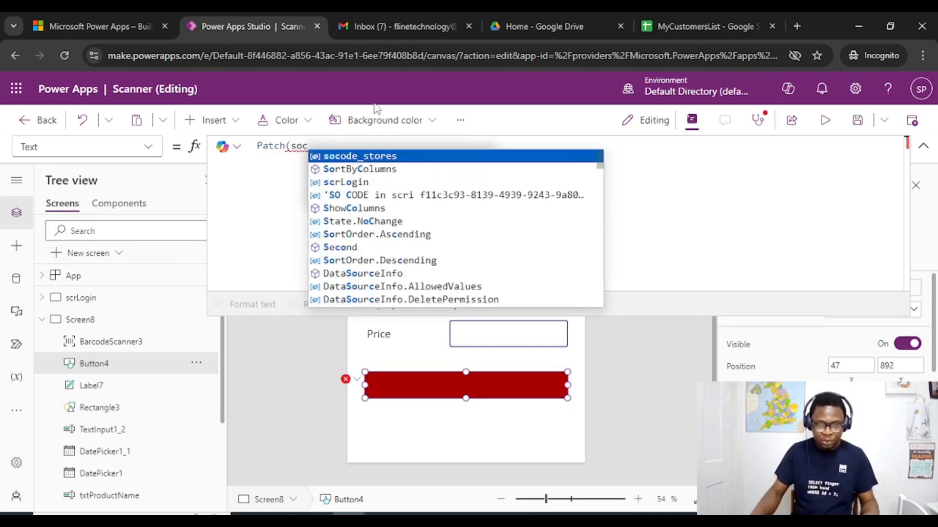
click(385, 159)
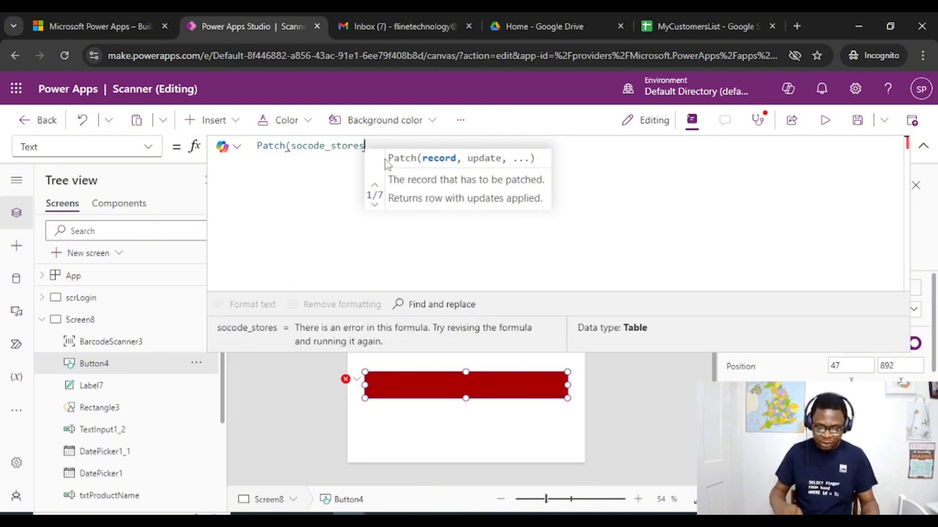
text(,)
Check the Google Sheet's columns and extend the Patch formula with Defaults(socode_stores) and a record block starting with ProductId
click(724, 24)
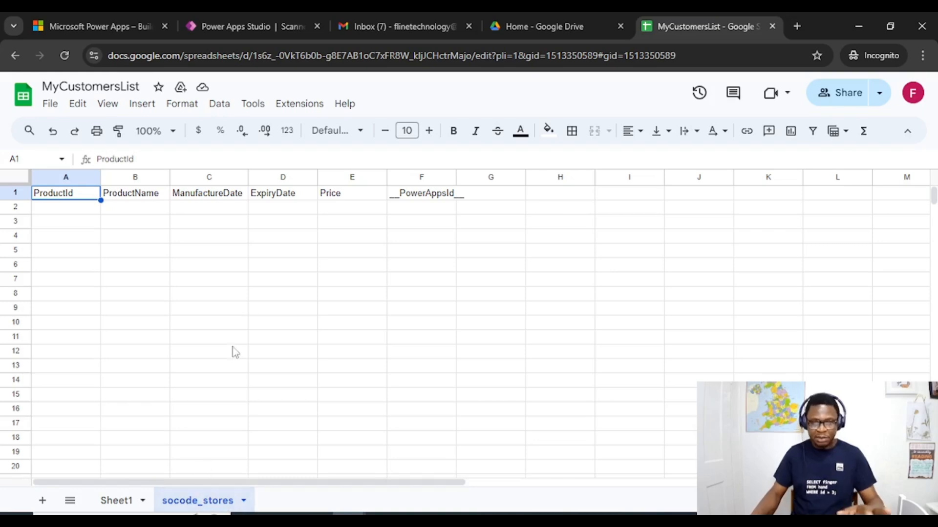
click(254, 23)
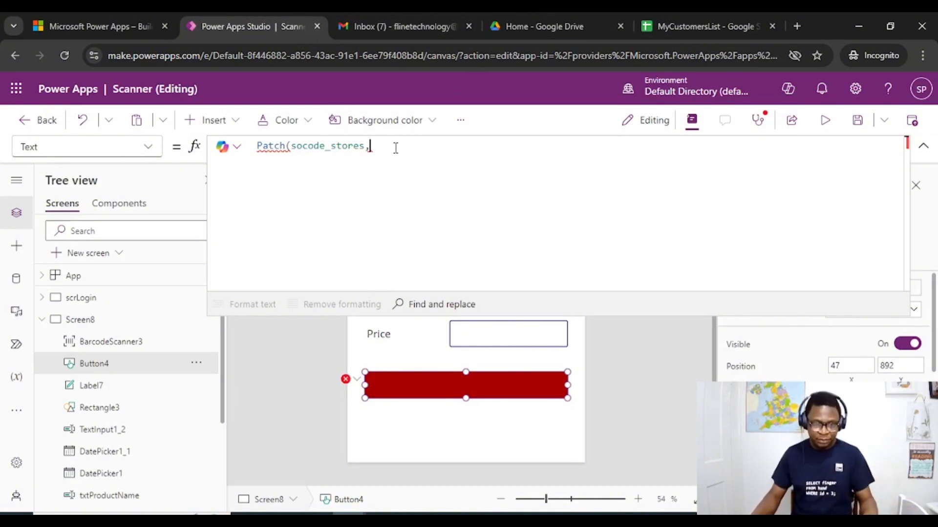
text(Defaults)
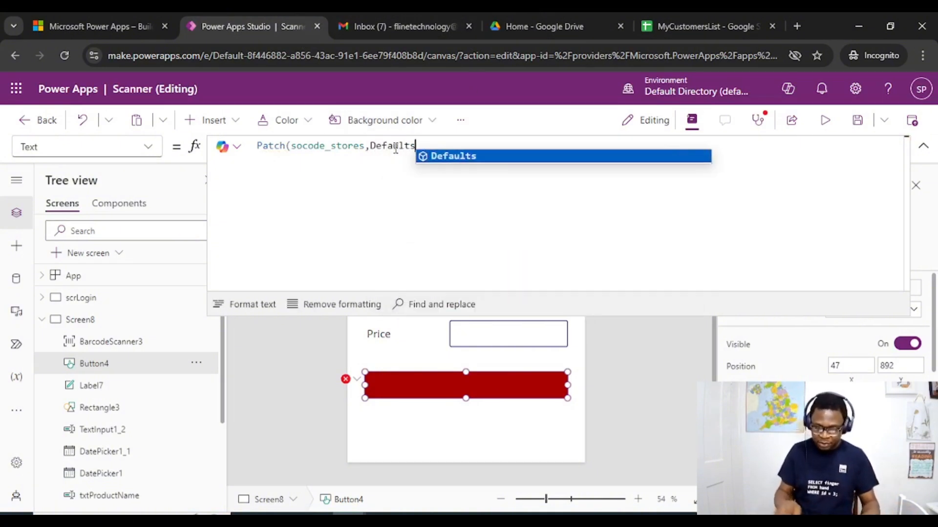
text(()
key(Tab)
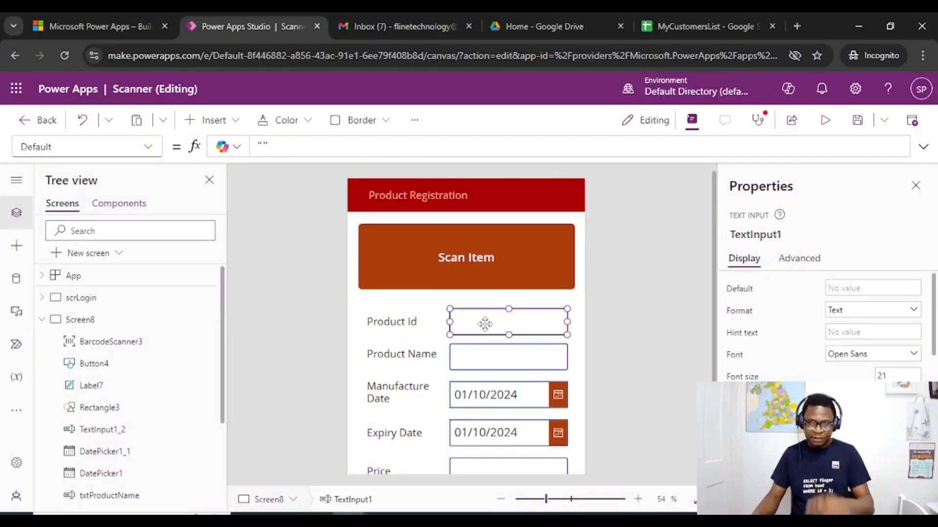
Set the Product Id text input's Default to BarcodeScanner3.Value so it takes the scanned code
click(457, 252)
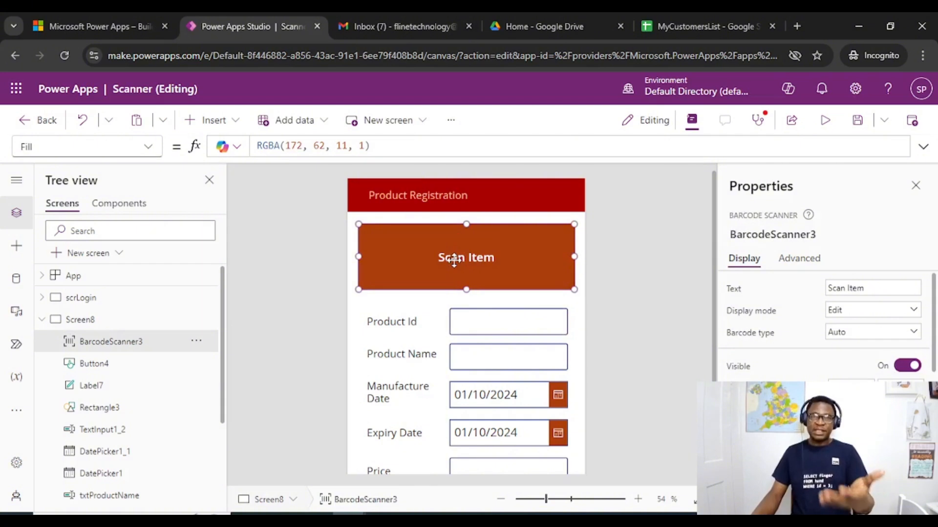
click(784, 234)
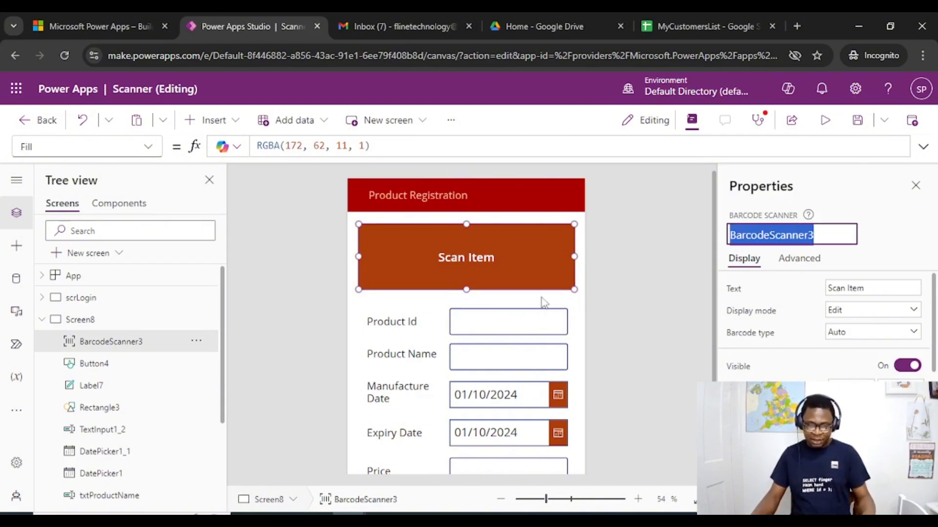
click(485, 321)
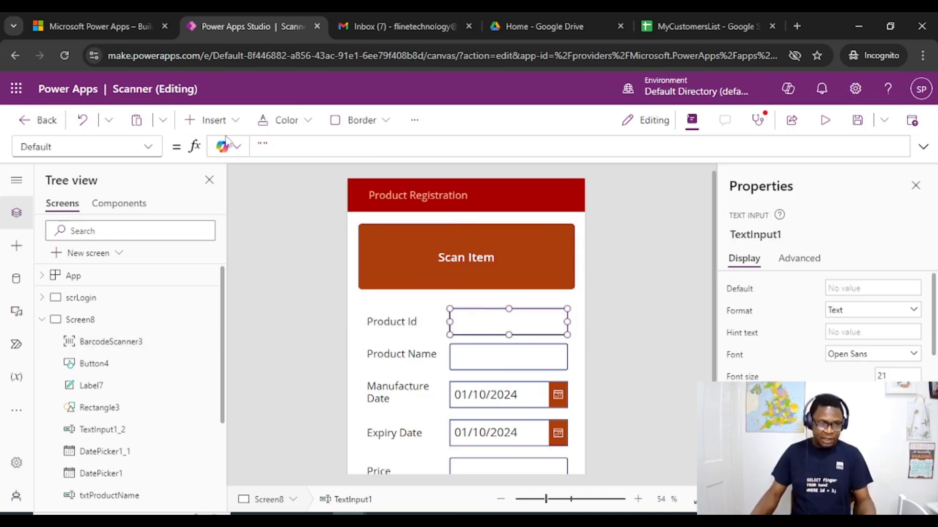
click(266, 147)
text(BarcodeScanner3.)
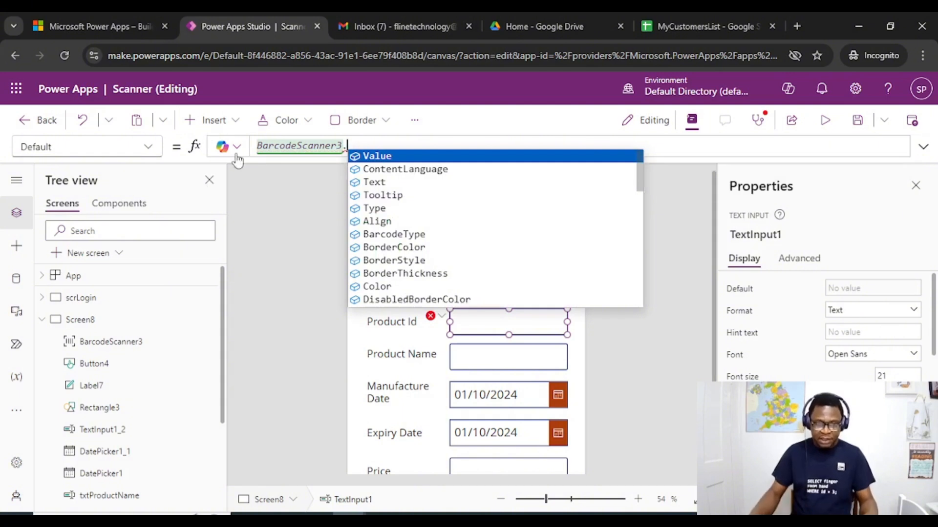
click(401, 158)
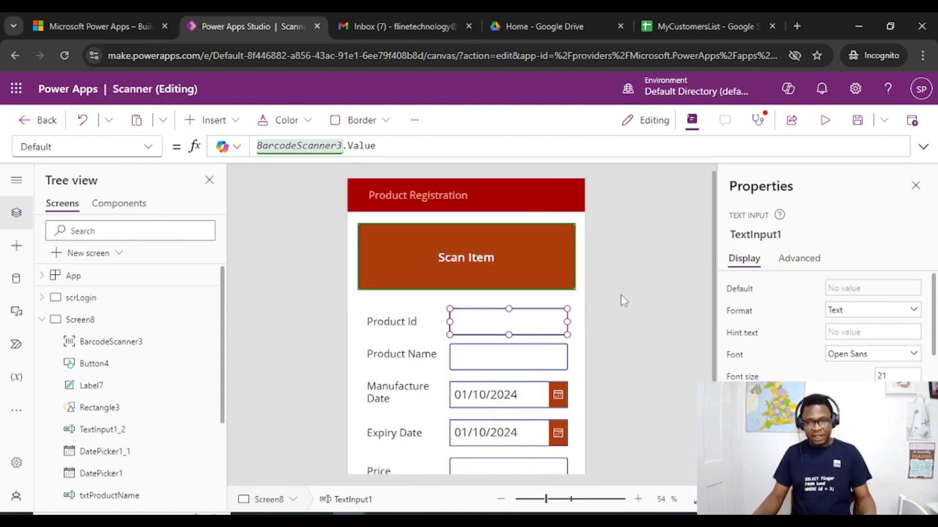
click(636, 276)
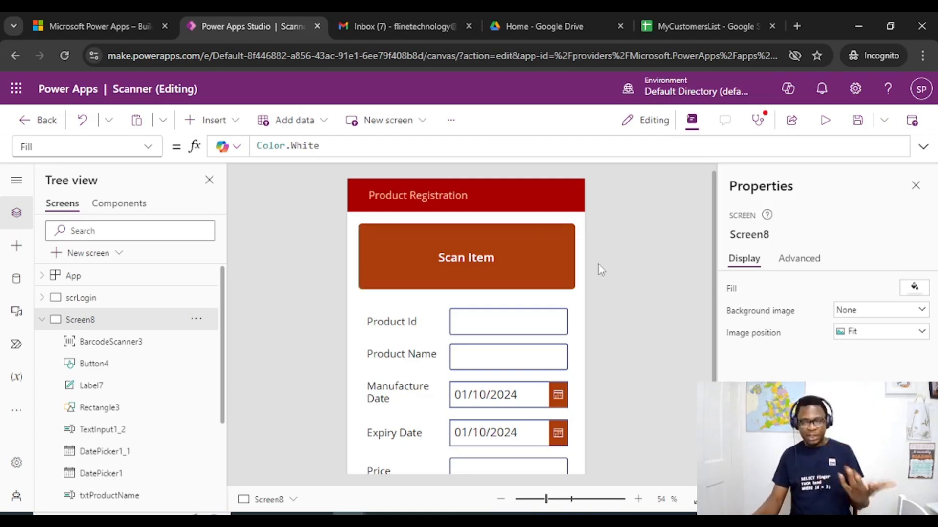
Reopen the Submit button's Patch formula and examine its unfinished record block
scroll(640, 229, down, 3)
scroll(641, 278, up, 1)
scroll(641, 279, down, 1)
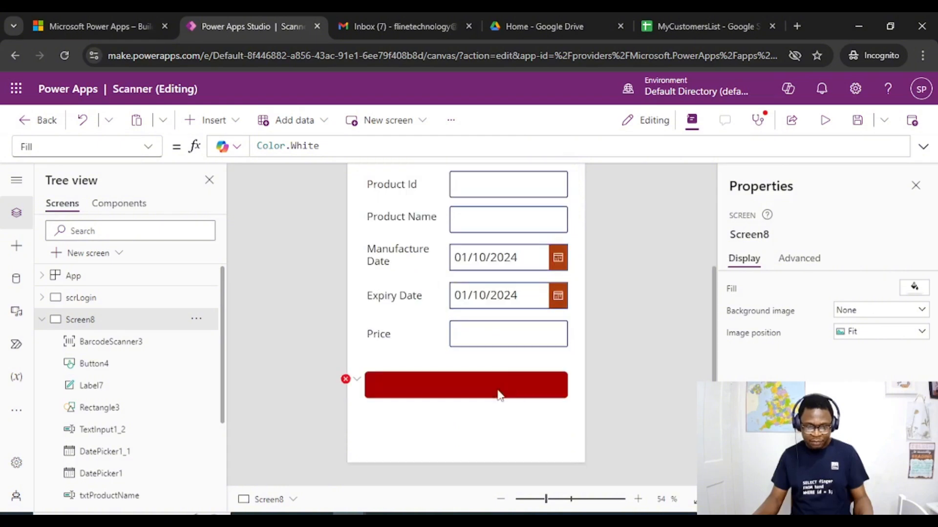
click(449, 381)
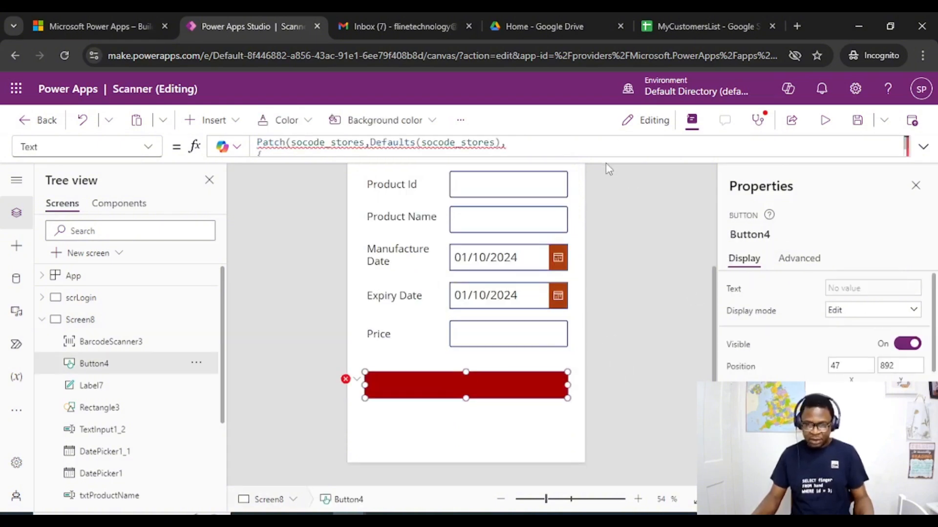
drag(608, 158, 591, 314)
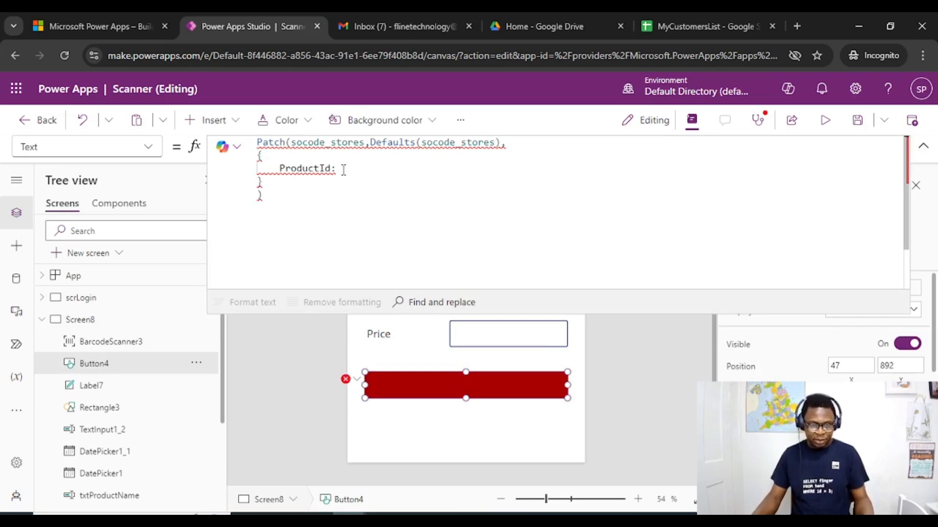
click(923, 146)
Select the Product Id text input and open its control name for editing
click(505, 190)
click(504, 182)
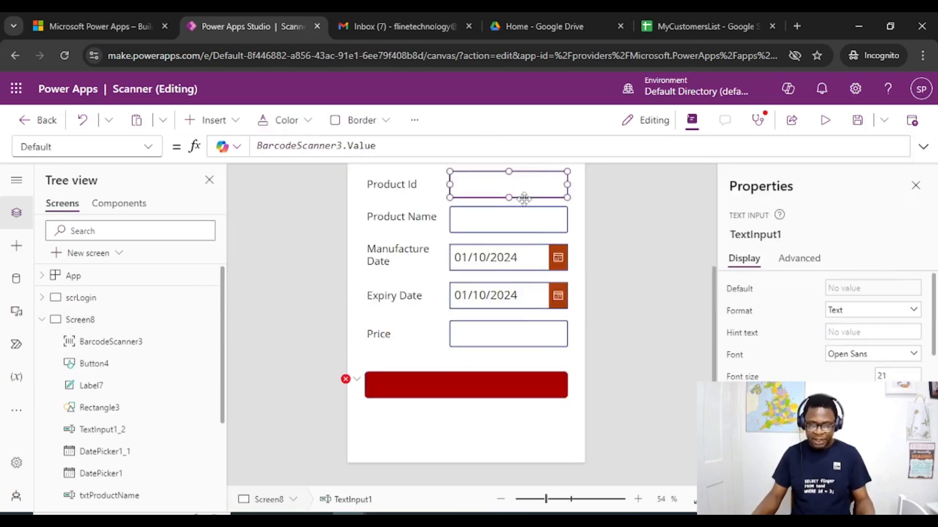
click(766, 235)
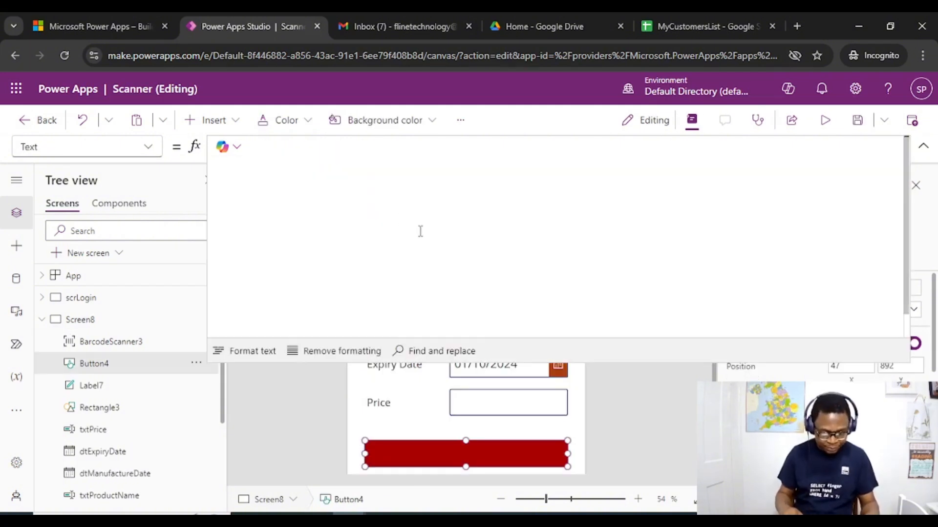
Set the Text property of the red button below Price to "Submit"
text(Su)
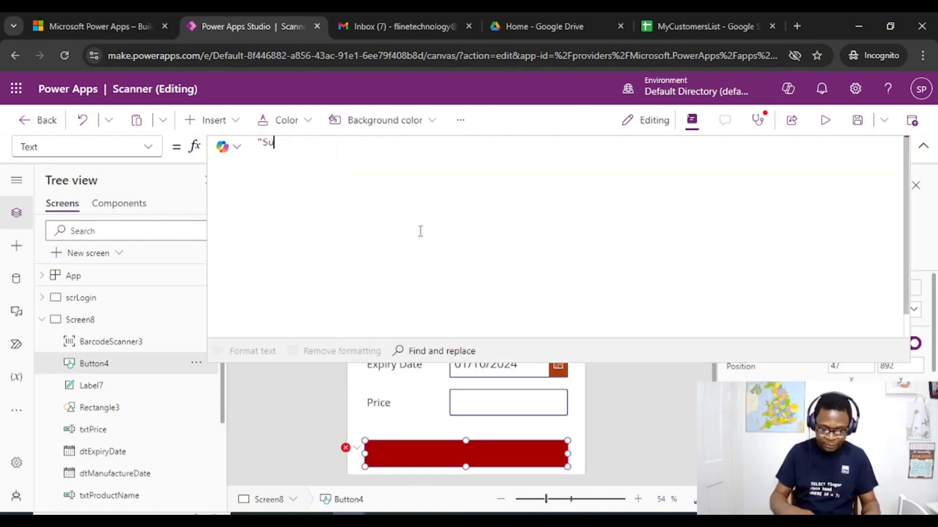
text(bmit")
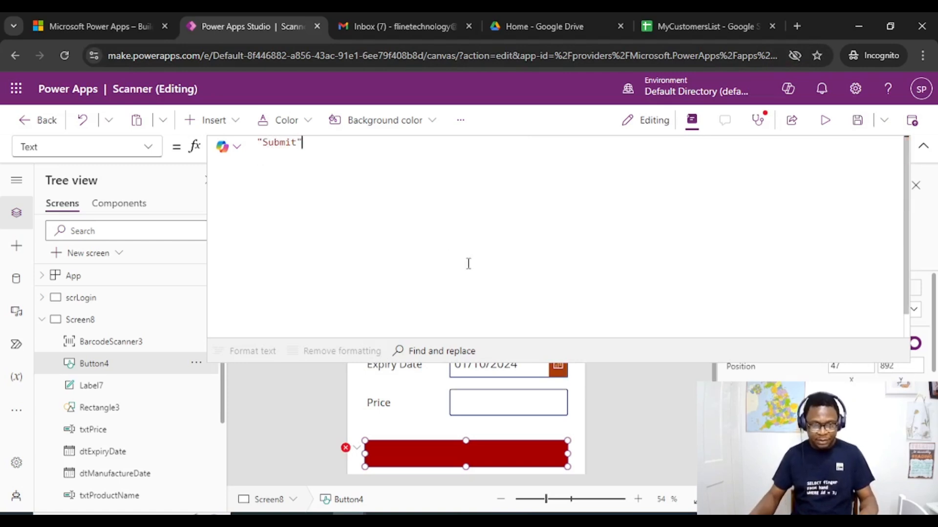
key(shift+Return)
click(920, 146)
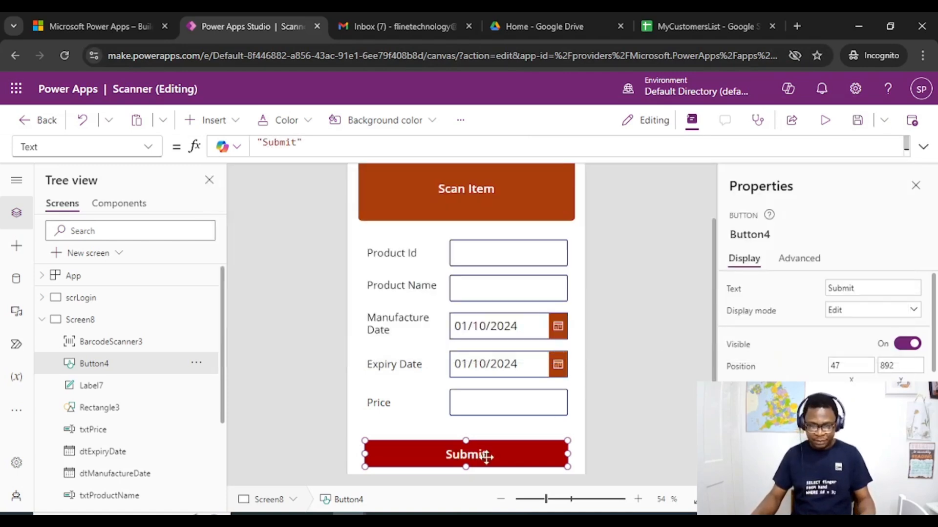
Open the Submit button's OnSelect property and paste the Patch formula for socode_stores into it
click(151, 146)
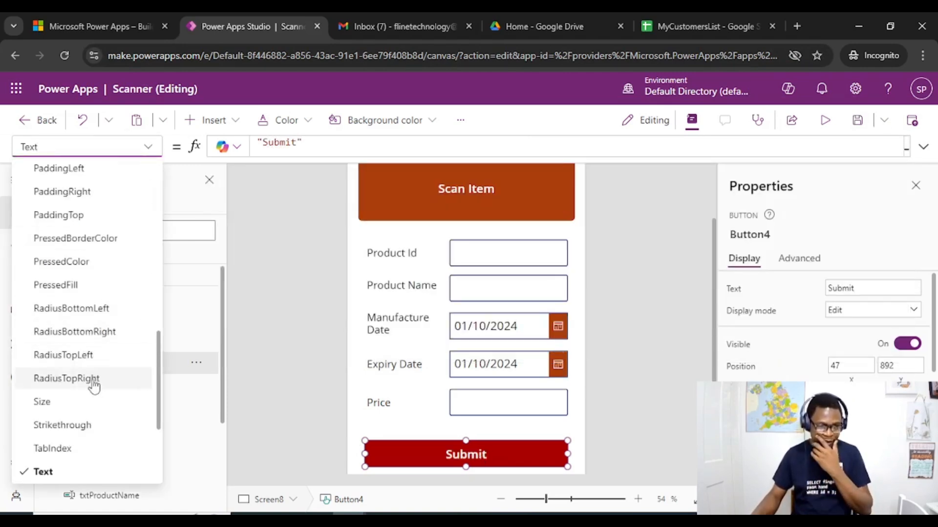
scroll(98, 342, up, 3)
click(56, 259)
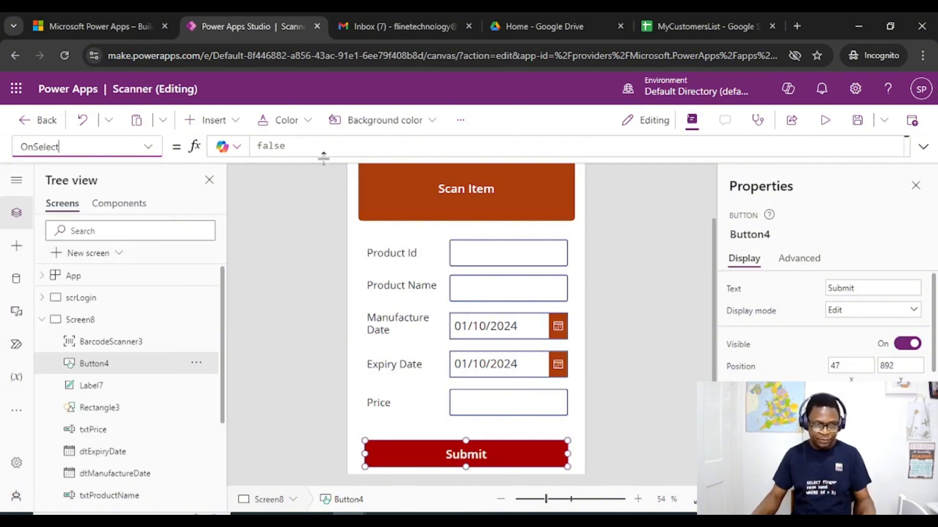
click(318, 151)
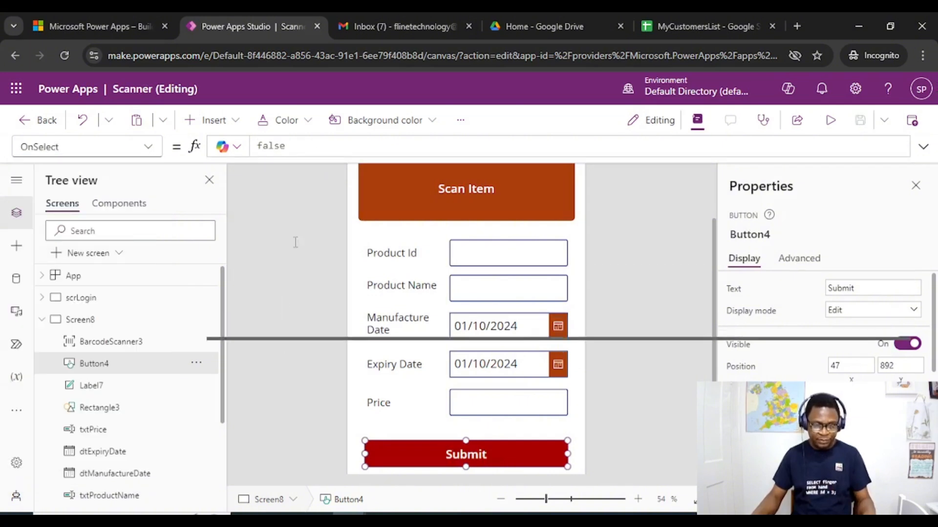
text(Patch(socode_stores,Defaults(socode_stores), {     ProductId:txtProductId.Text,     //ProductName:txtProductName.Text,     //ExpiryDate:dtExpiryDate.SelectedDate,     //ManufactureDate:dtManufactureDate.SelectedDate     //Price:txtPrice.Text } ))
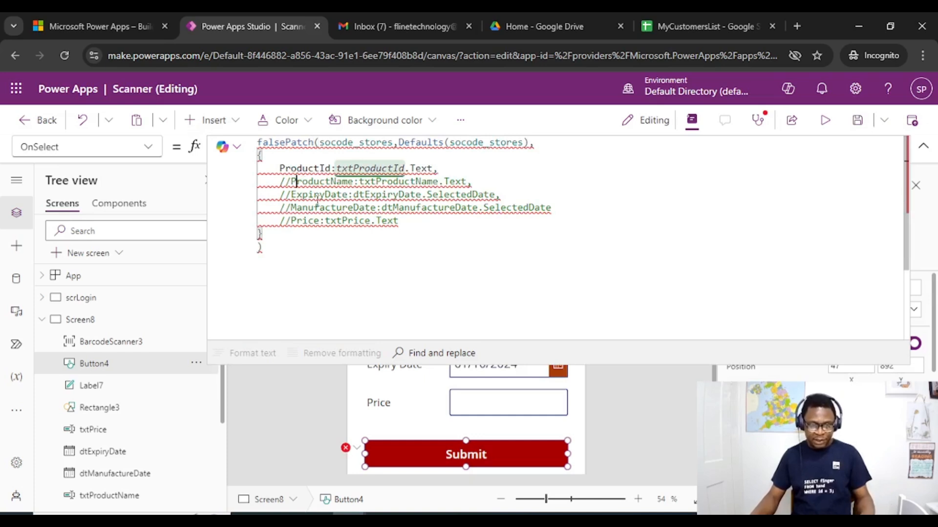
Uncomment the ProductName, ExpiryDate, ManufactureDate and Price lines in the Patch record block
key(BackSpace)
key(BackSpace)
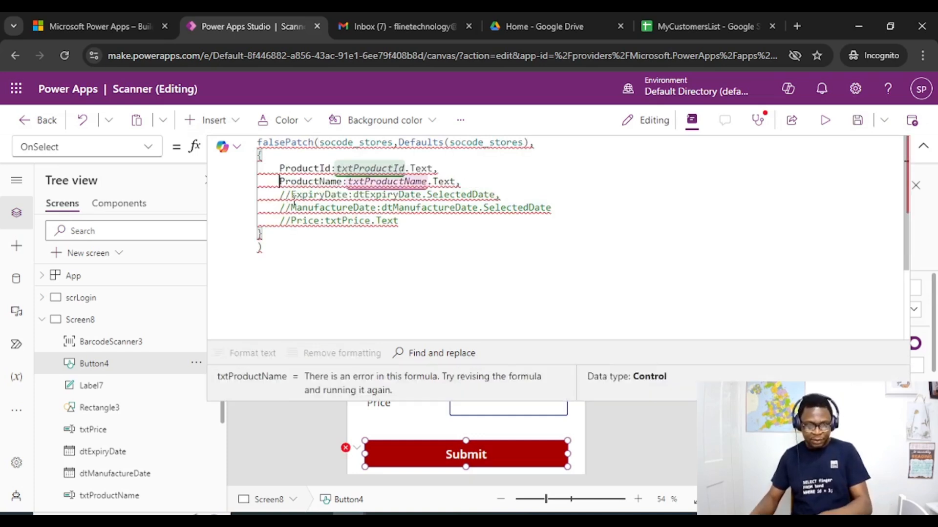
click(290, 194)
key(BackSpace)
key(BackSpace)
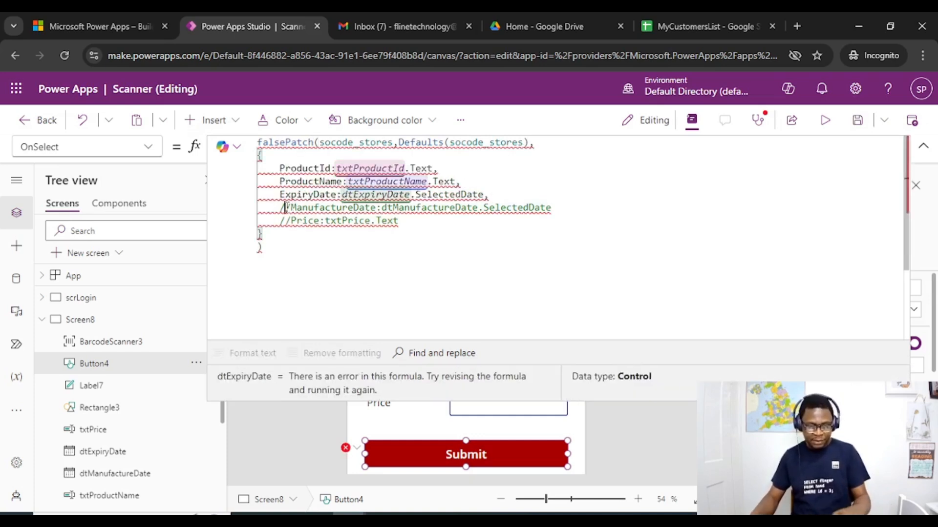
click(291, 208)
key(BackSpace)
key(BackSpace)
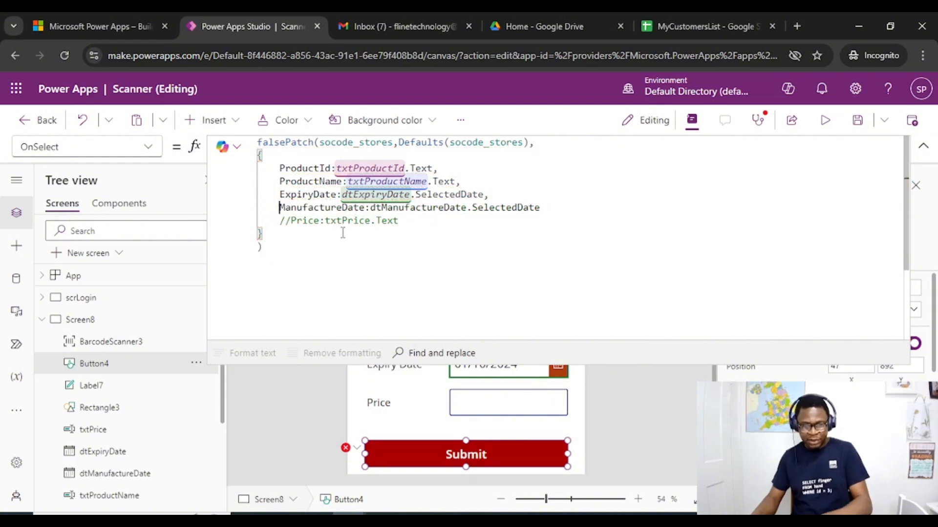
click(291, 220)
key(BackSpace)
key(BackSpace)
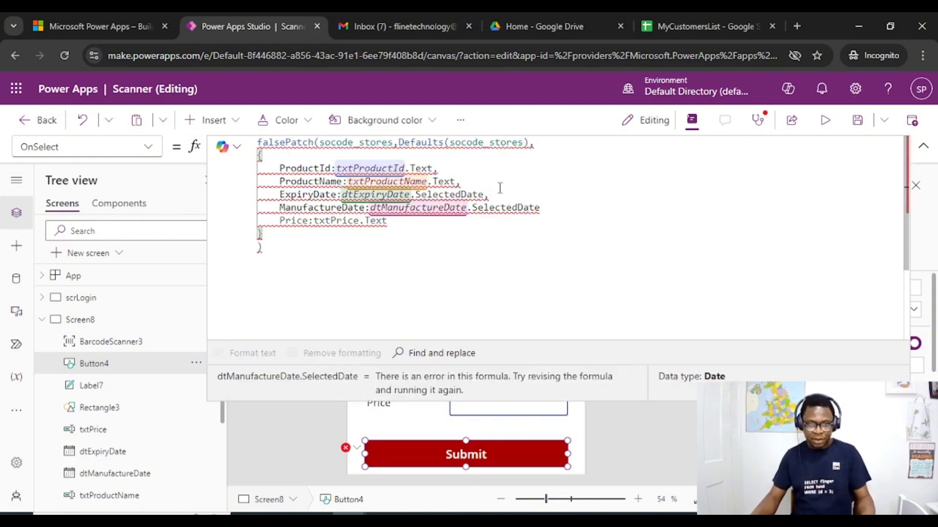
Remove the stray "false" before Patch and add the missing comma after dtManufactureDate.SelectedDate
click(306, 146)
mouse_move(306, 147)
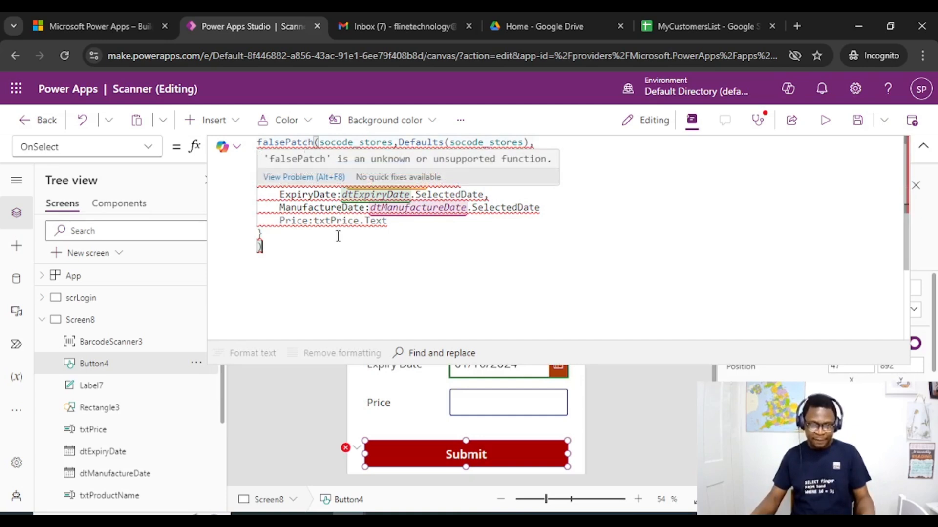
click(286, 143)
key(BackSpace)
key(BackSpace)
key(BackSpace)
key(BackSpace)
key(BackSpace)
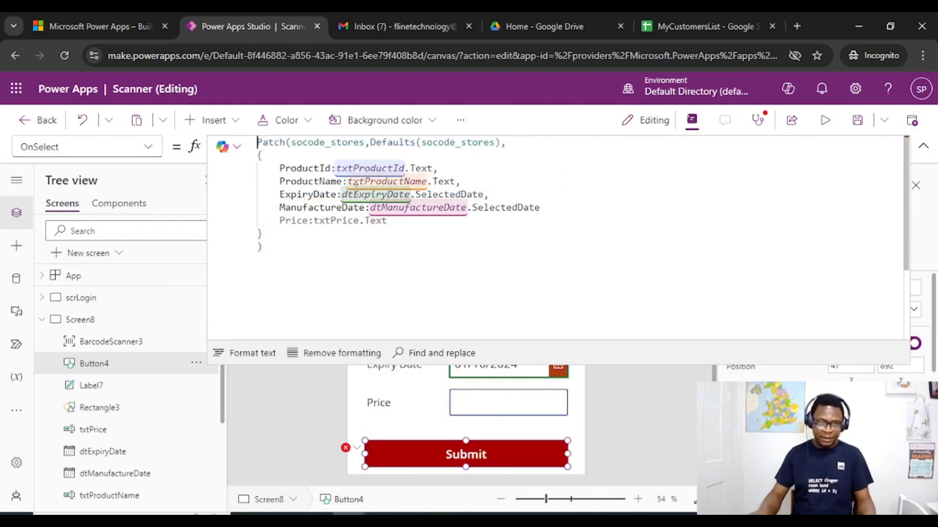
click(571, 209)
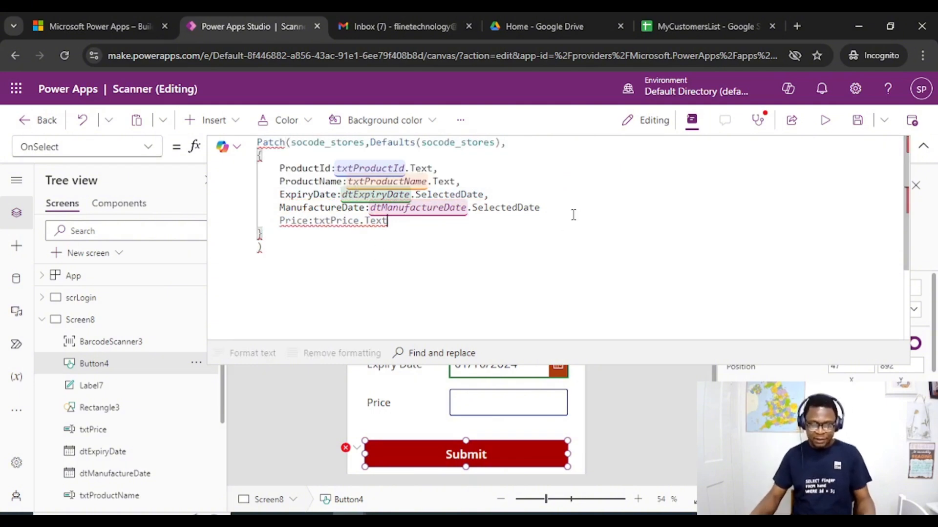
text(,)
End the Patch call with a semicolon and start a NOfity call below it with the message "Product Saved Successfuly"
click(383, 249)
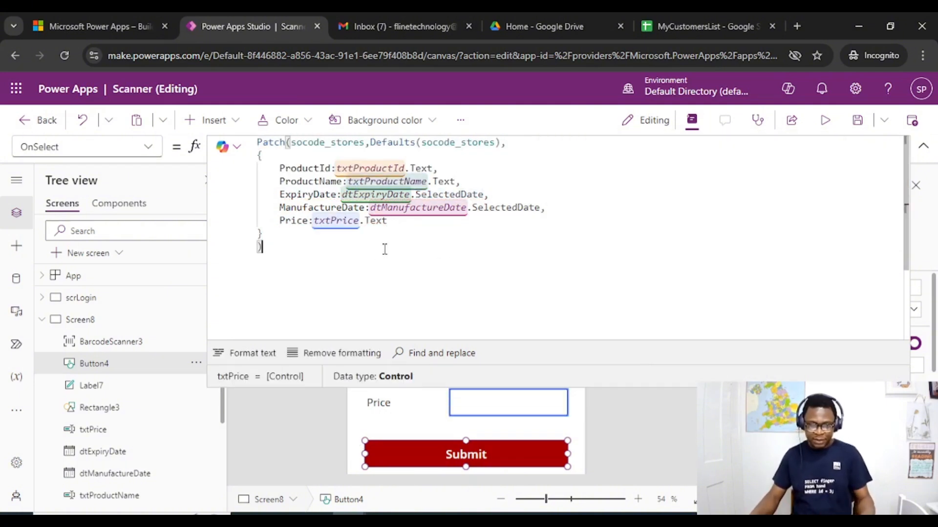
text(;)
key(Return)
key(Return)
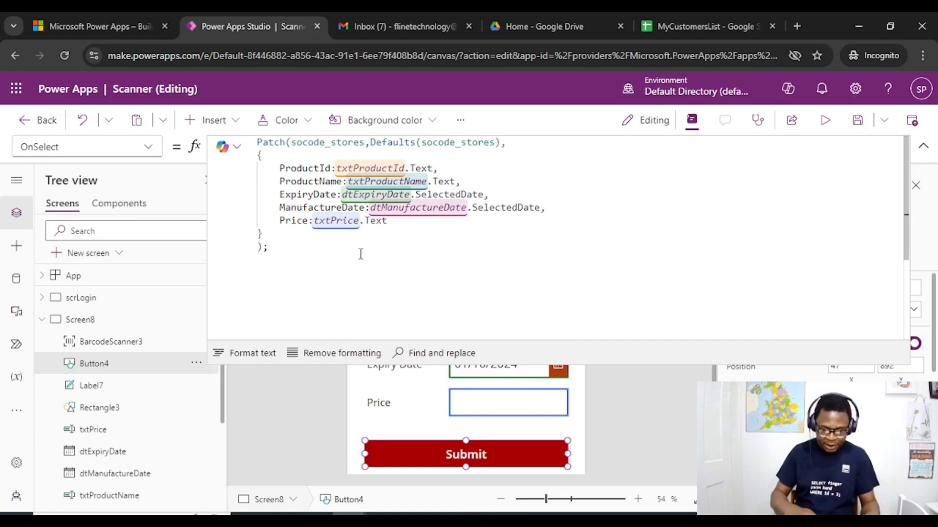
text(NOfity)
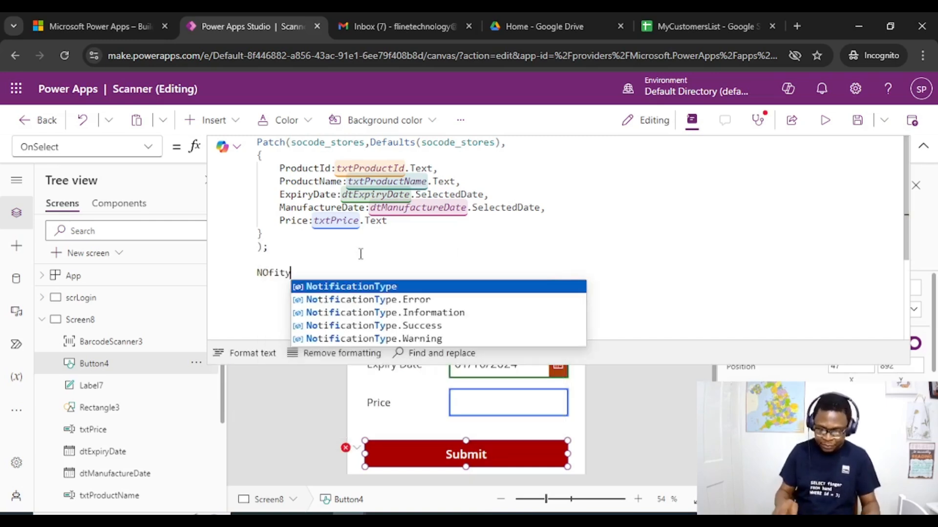
text(()
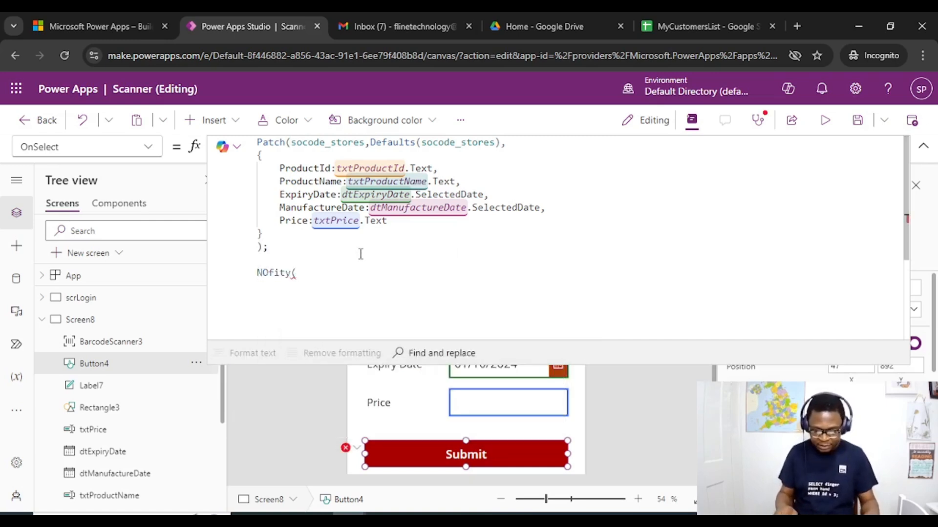
text("P)
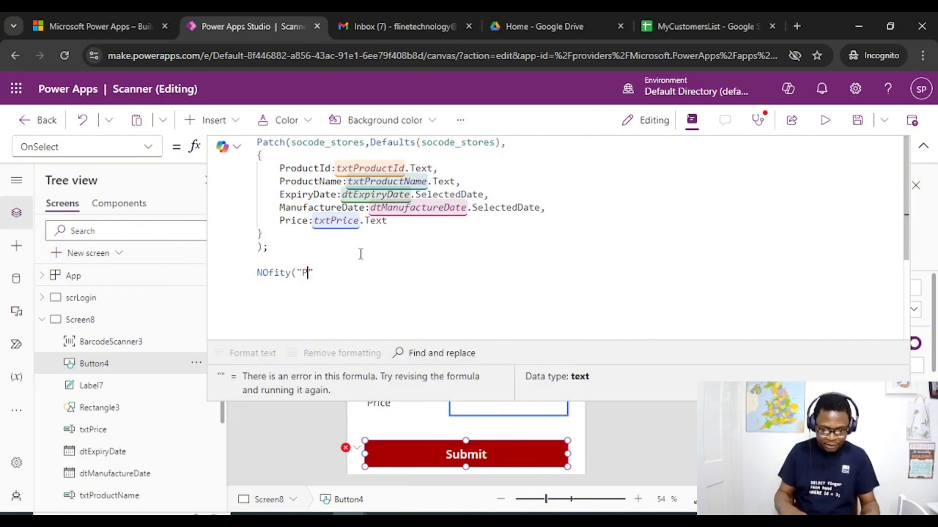
text(roduct Sa)
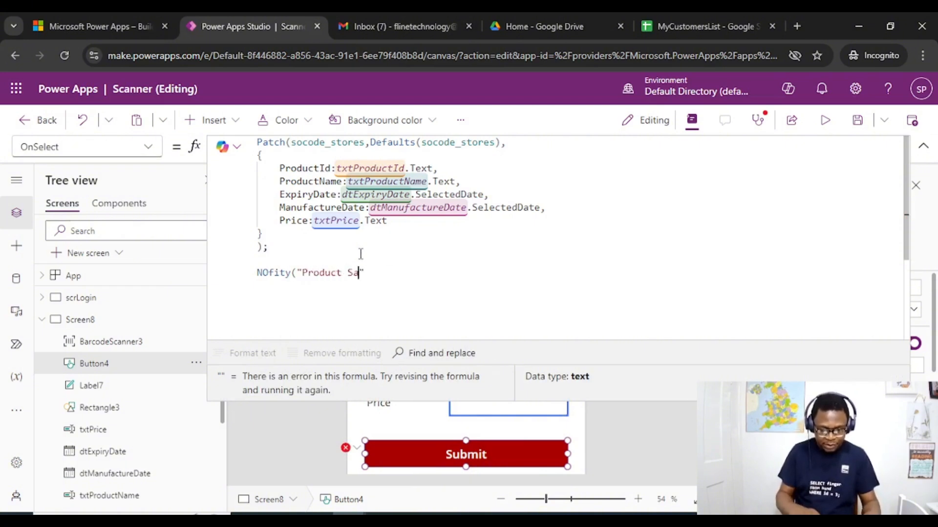
text(ved )
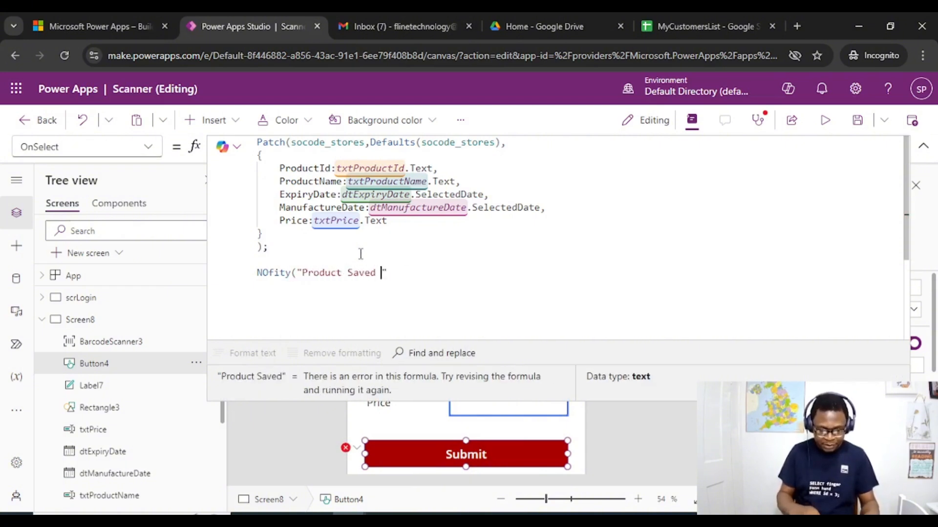
text(Successfuly)
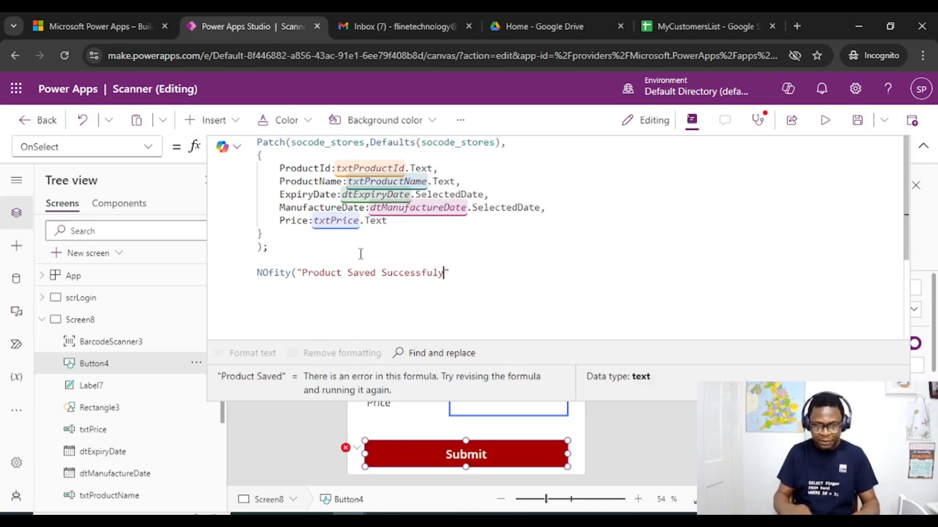
text(",)
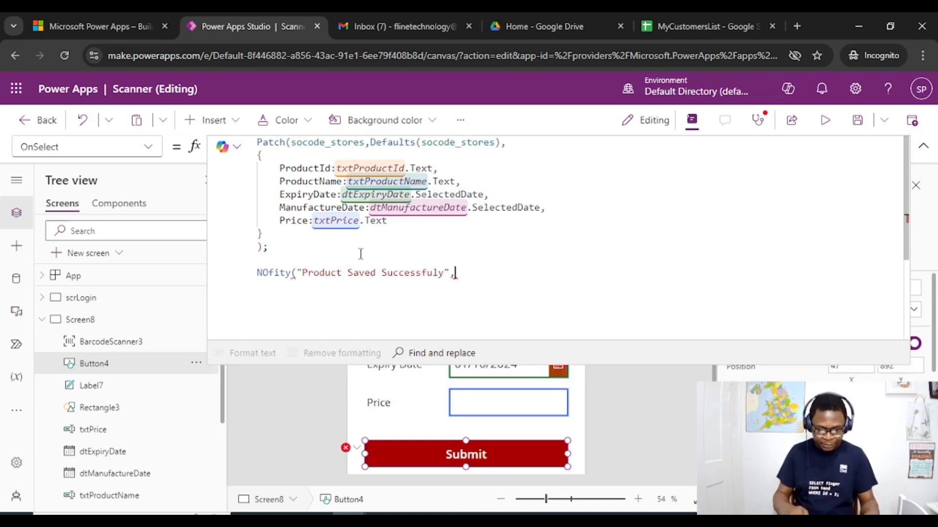
text(notifiva)
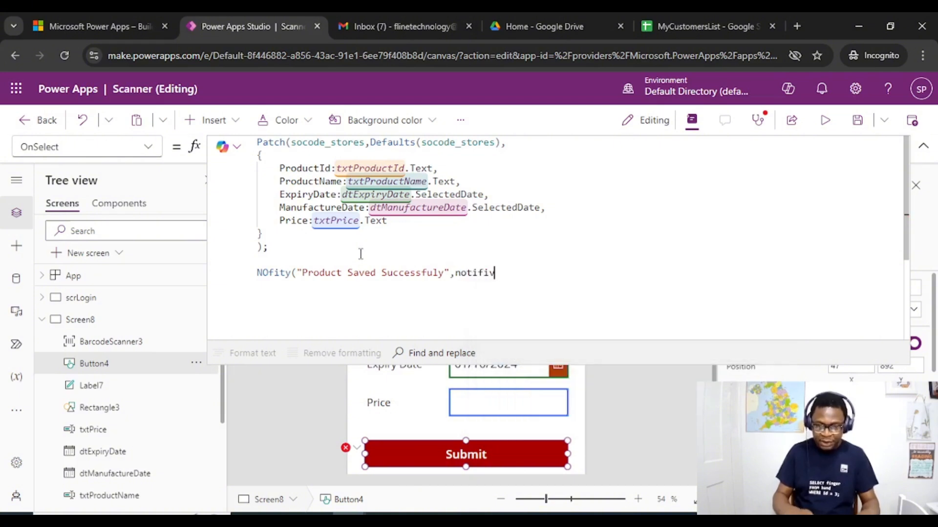
Complete the notification call with NotificationType.Success and a 3000 timeout
key(BackSpace)
key(BackSpace)
text(catio)
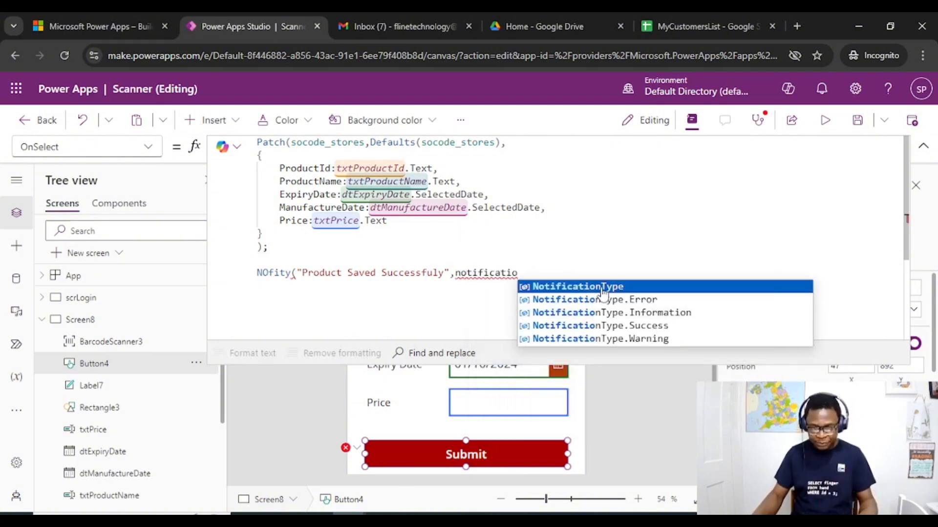
click(633, 326)
text(,)
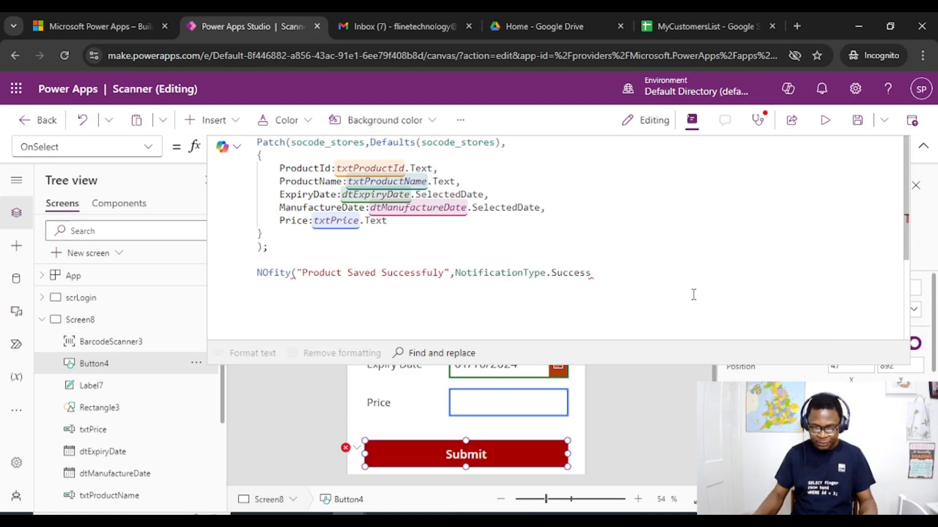
text(300)
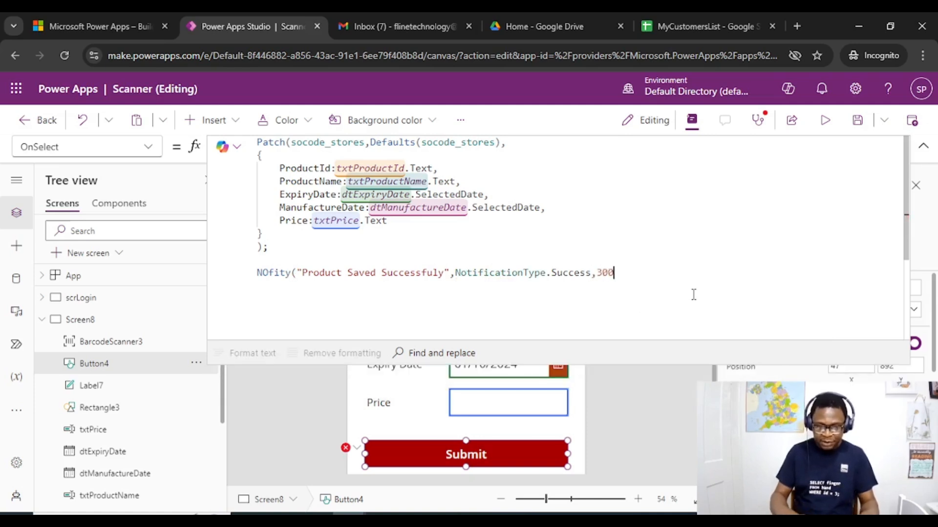
text(0))
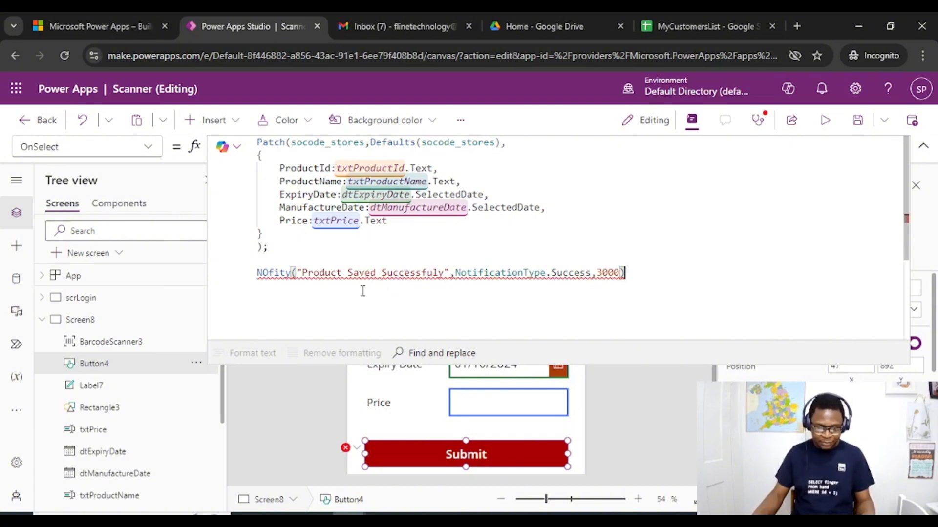
Correct the misspelled notification function name to Notify
click(267, 275)
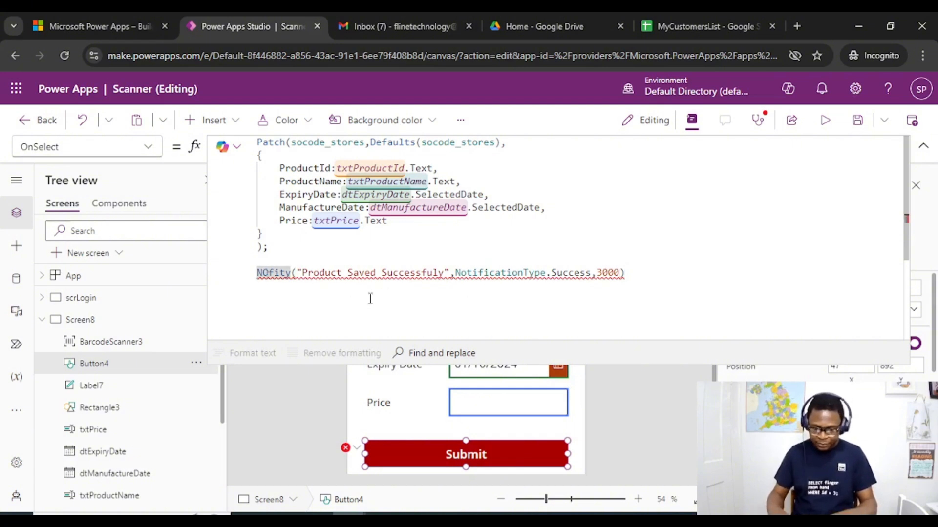
key(BackSpace)
text(o)
drag(384, 251, 322, 262)
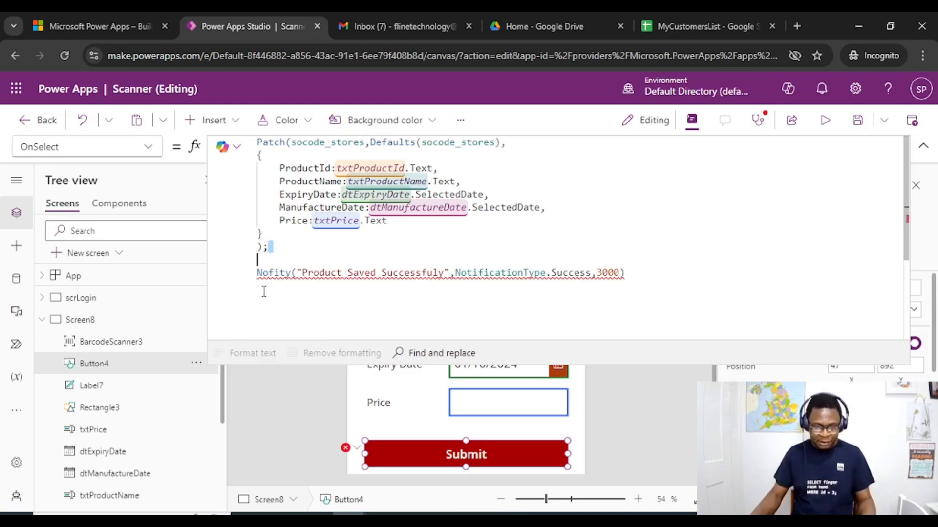
double_click(288, 273)
text(Notify)
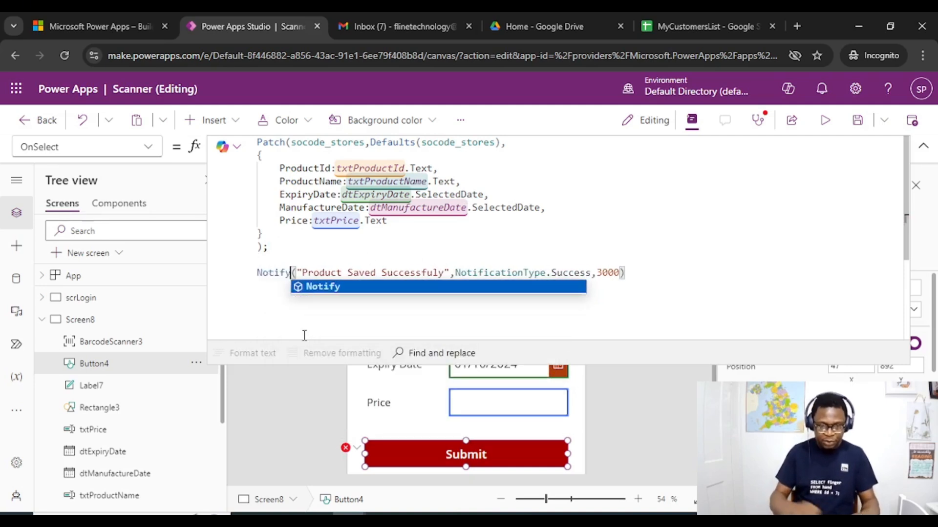
click(332, 288)
click(405, 249)
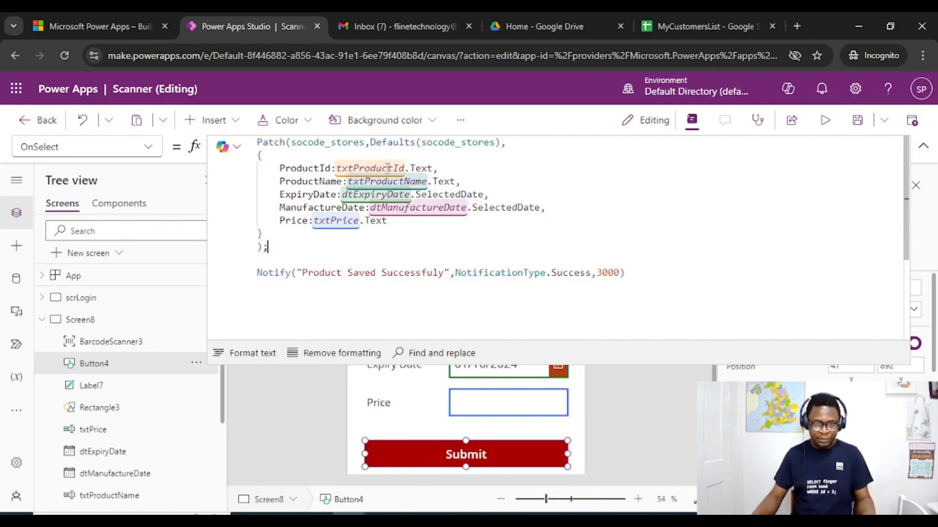
click(373, 160)
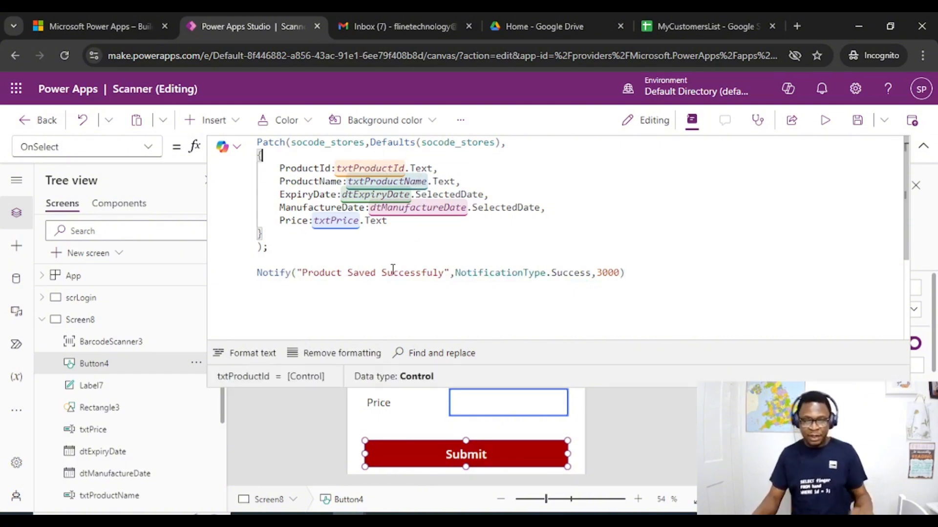
Insert a blank line above the Patch call in the Submit button's OnSelect formula and collapse the formula editor
click(255, 143)
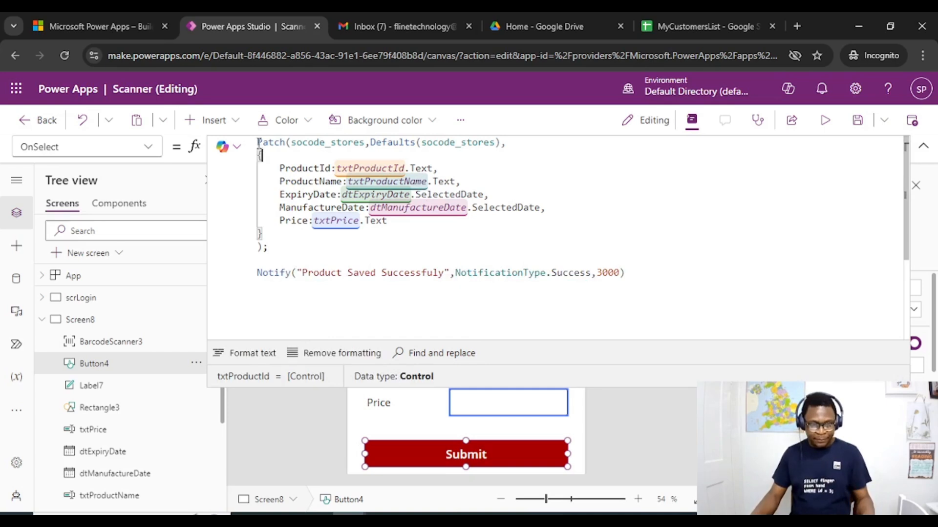
key(Return)
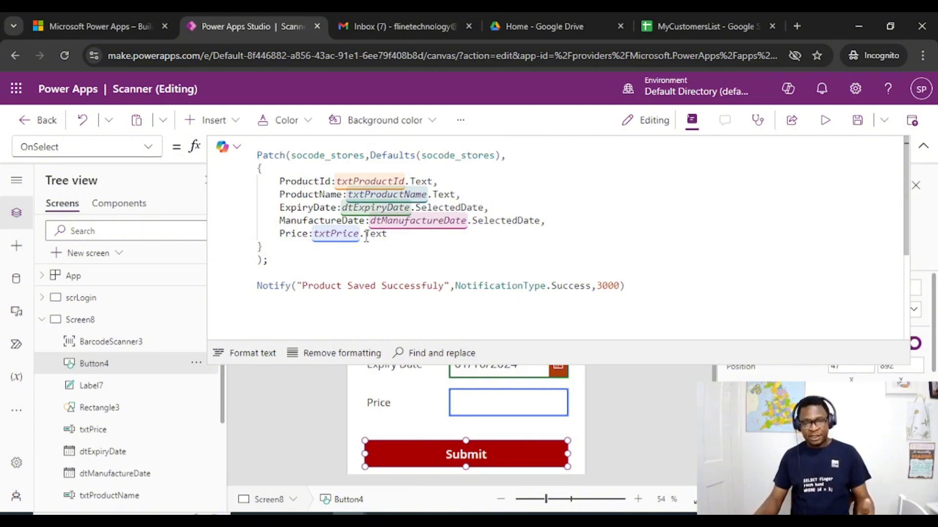
click(389, 235)
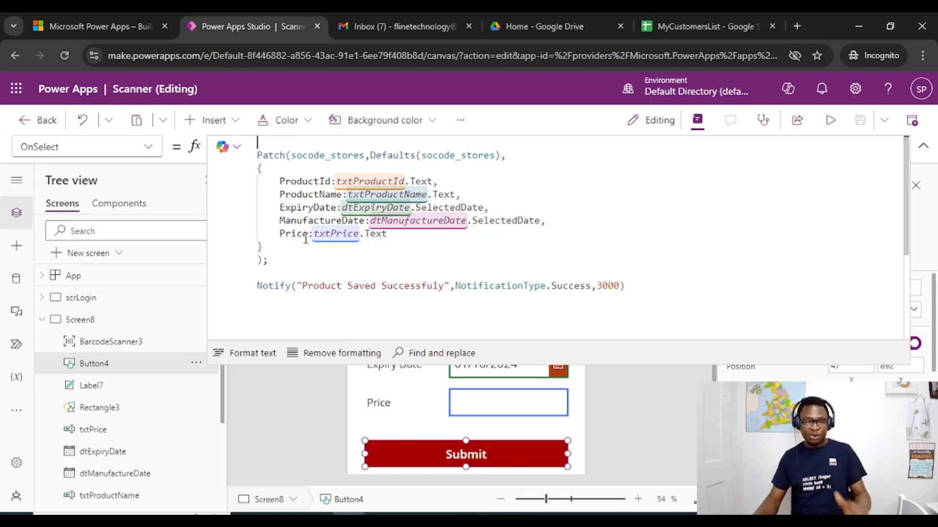
click(320, 268)
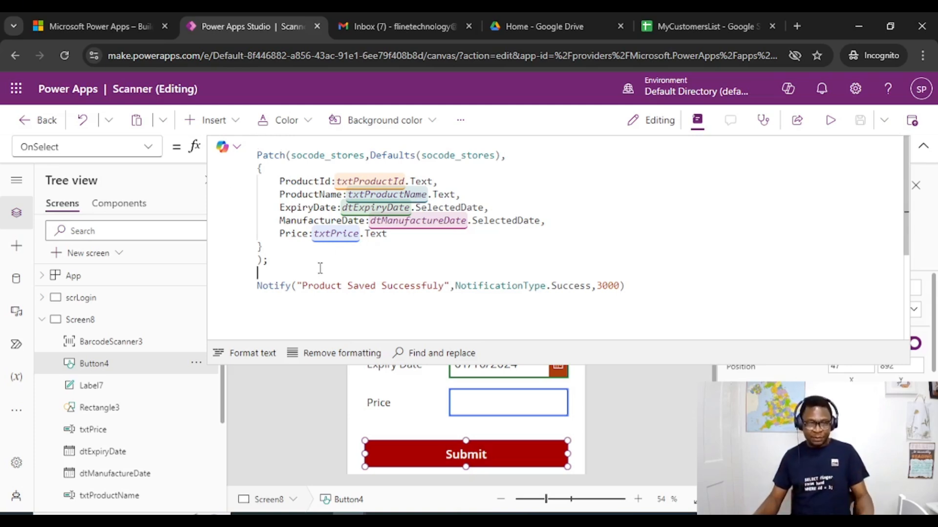
click(923, 146)
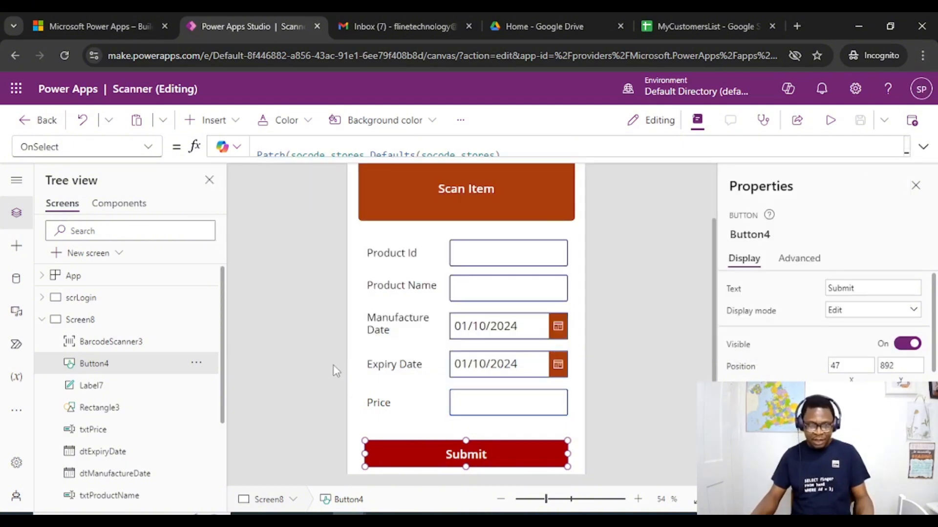
Collapse Screen8 in the tree and check the OnSelect formula of the Login button on the scrLogin screen
click(94, 323)
click(42, 320)
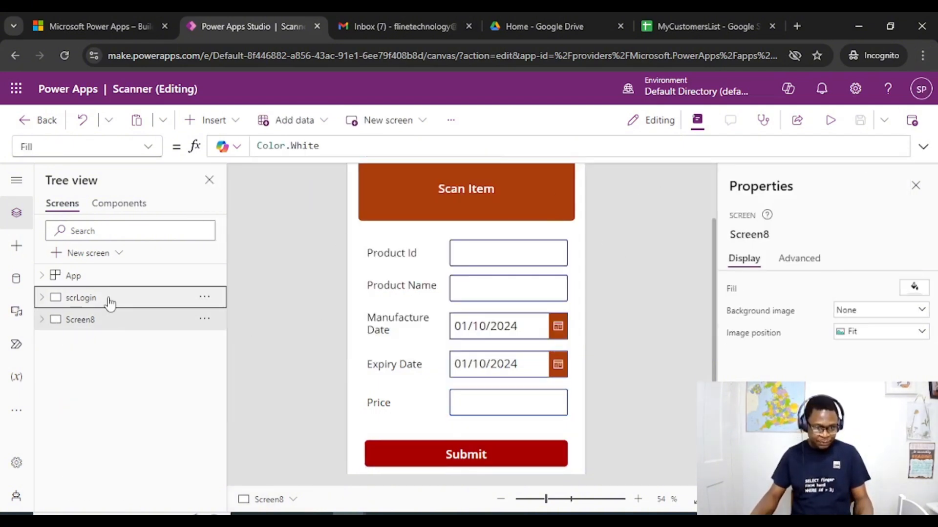
click(108, 299)
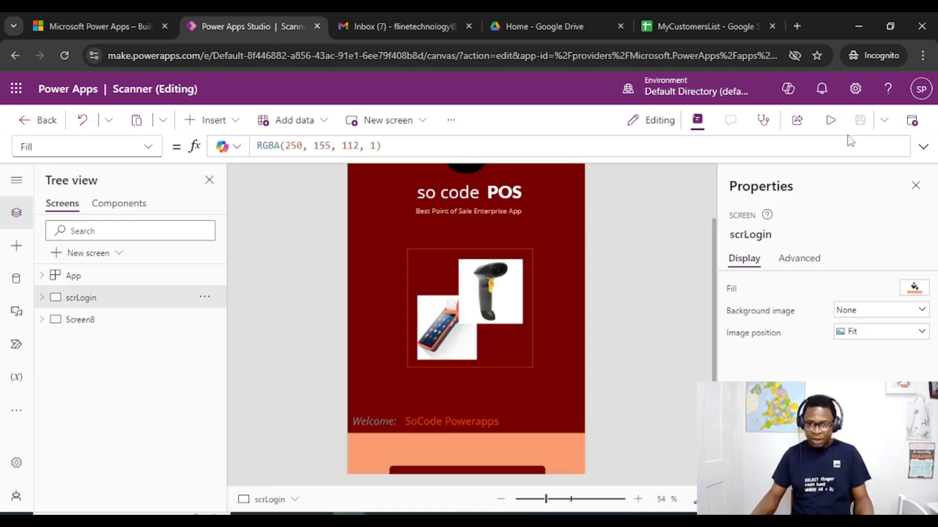
scroll(537, 390, down, 2)
click(475, 416)
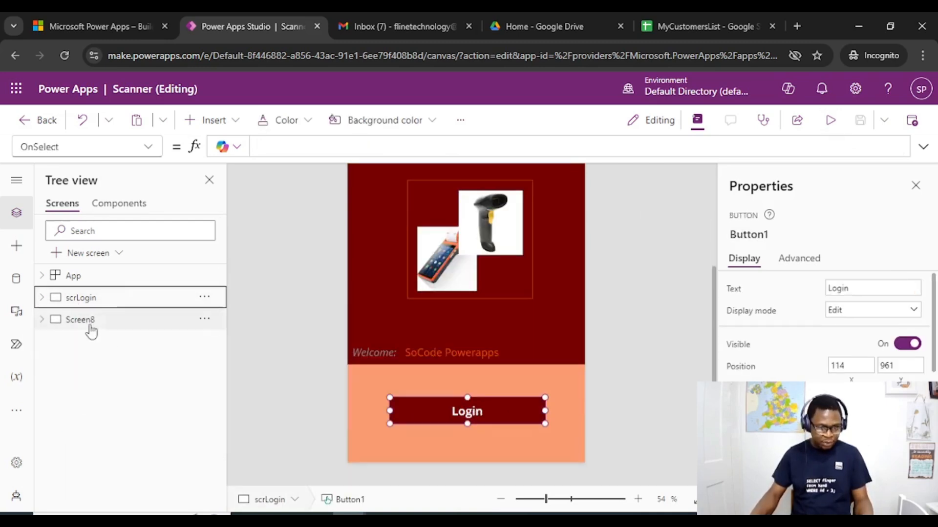
Rename Screen8 as scrProductReg
double_click(95, 325)
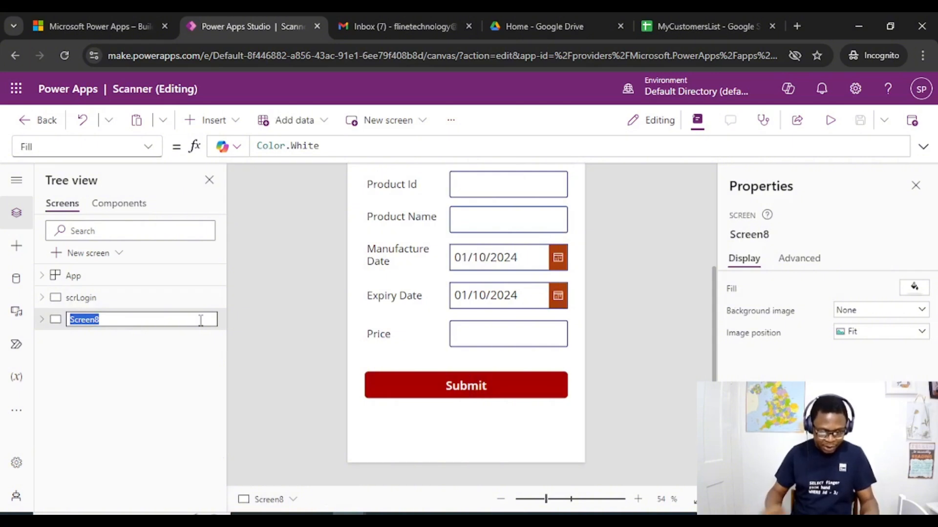
text(scrP)
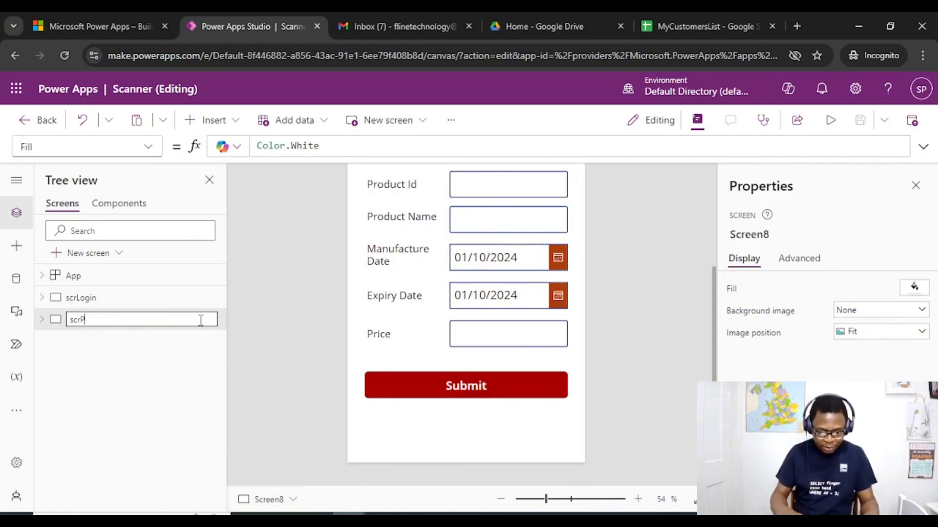
text(roductReg)
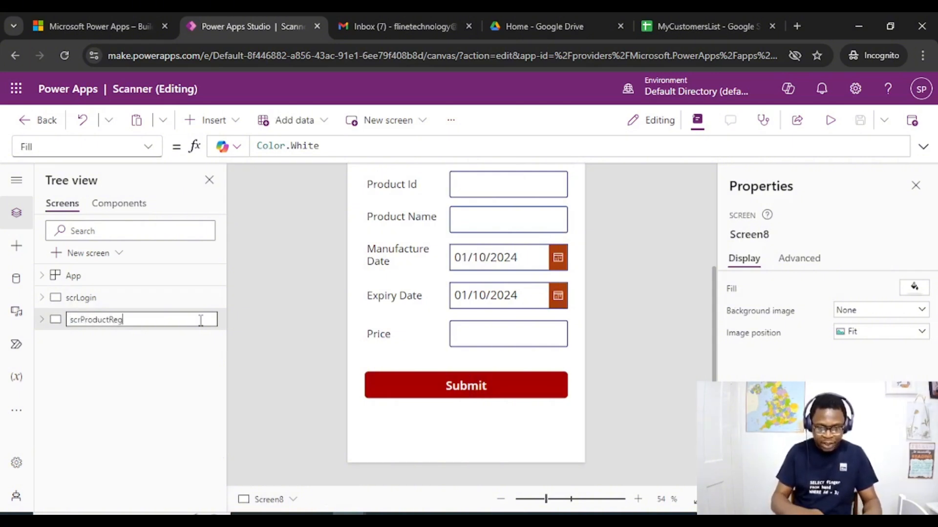
double_click(119, 320)
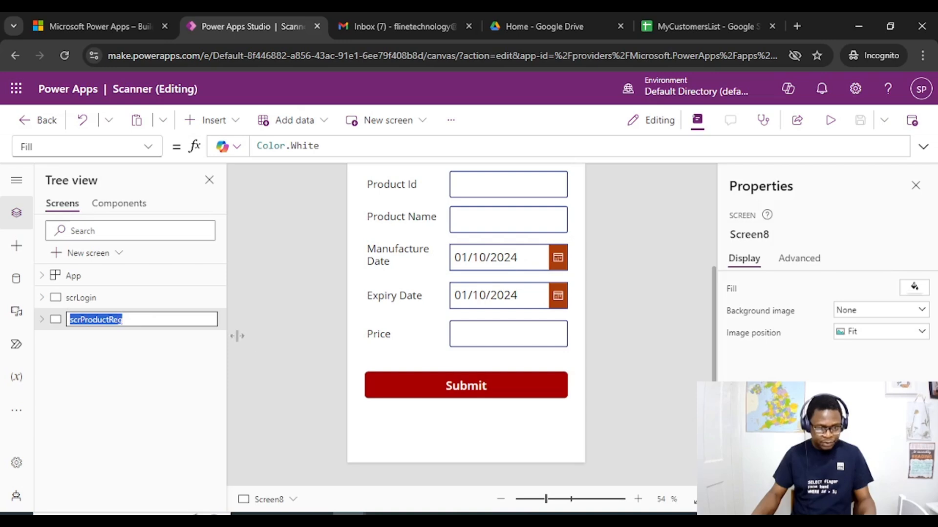
click(499, 387)
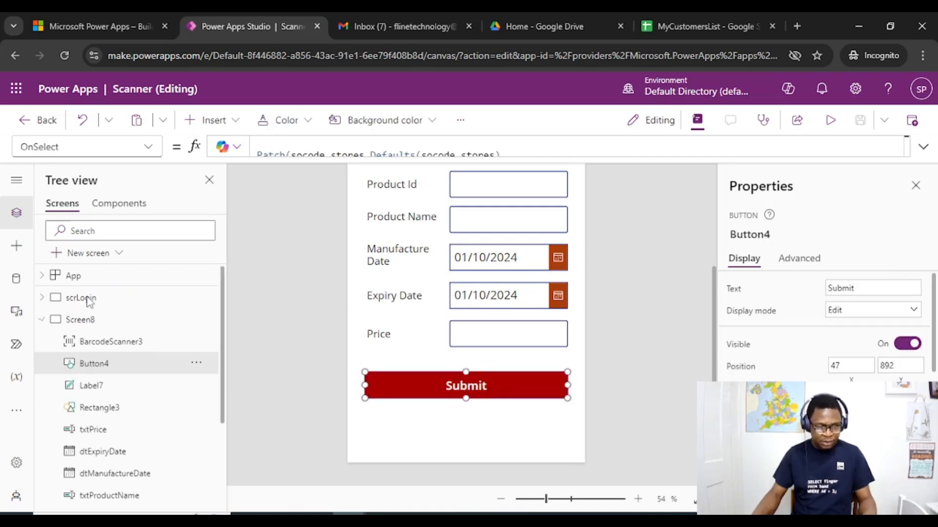
Select the Login button on the scrLogin screen and start editing its OnSelect formula
click(122, 299)
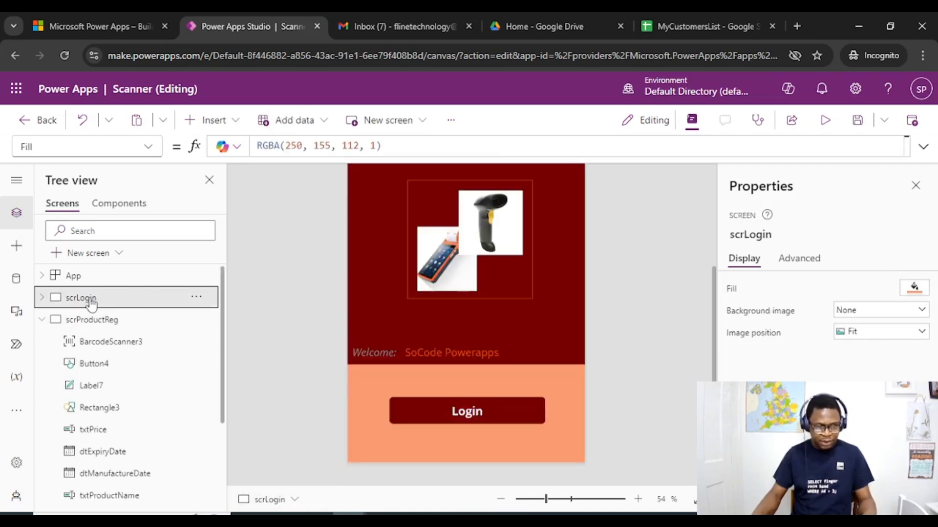
click(468, 413)
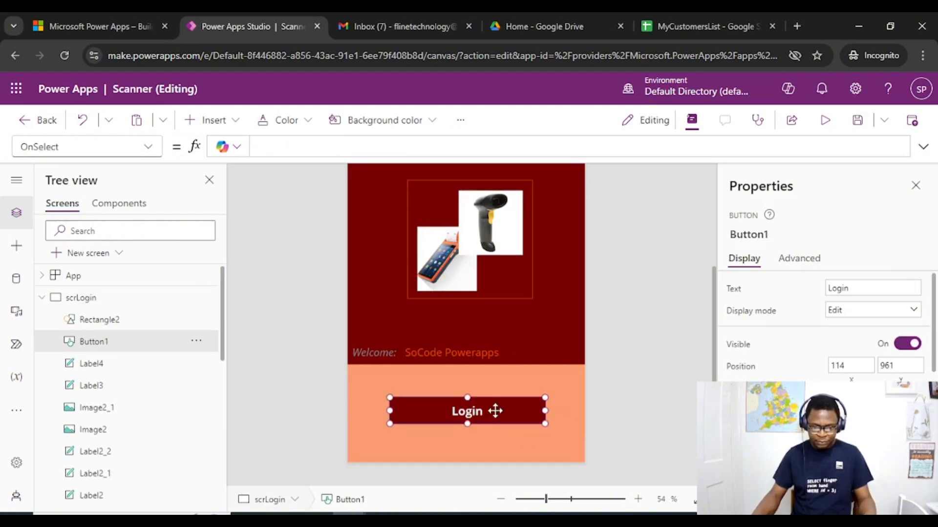
click(293, 151)
text(B)
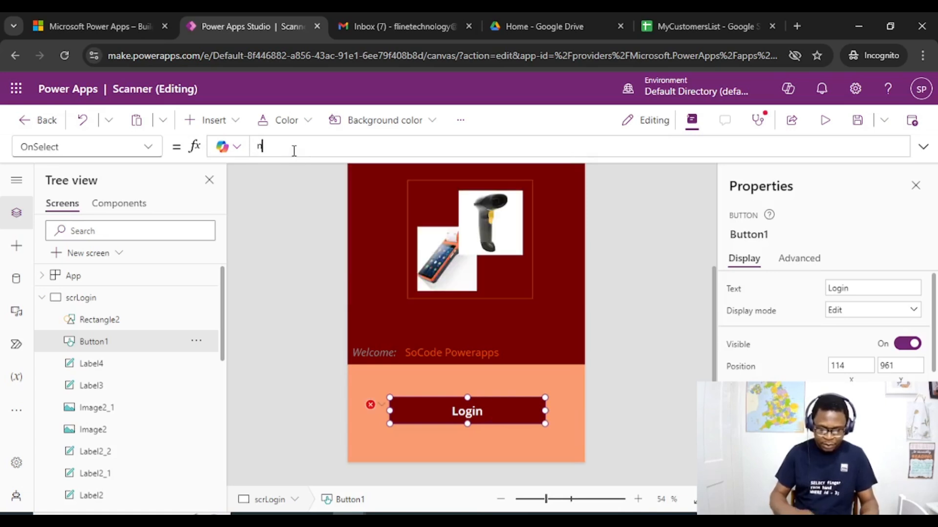
text(avigate)
key(BackSpace)
key(BackSpace)
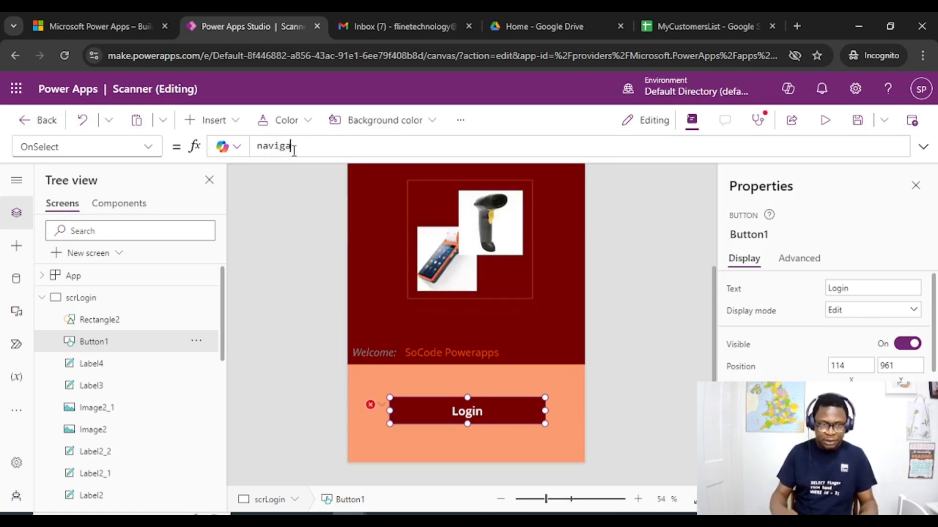
key(ctrl+a)
key(BackSpace)
Set the Login button's OnSelect formula to Navigate(scrProductReg) and save the app
text(Na)
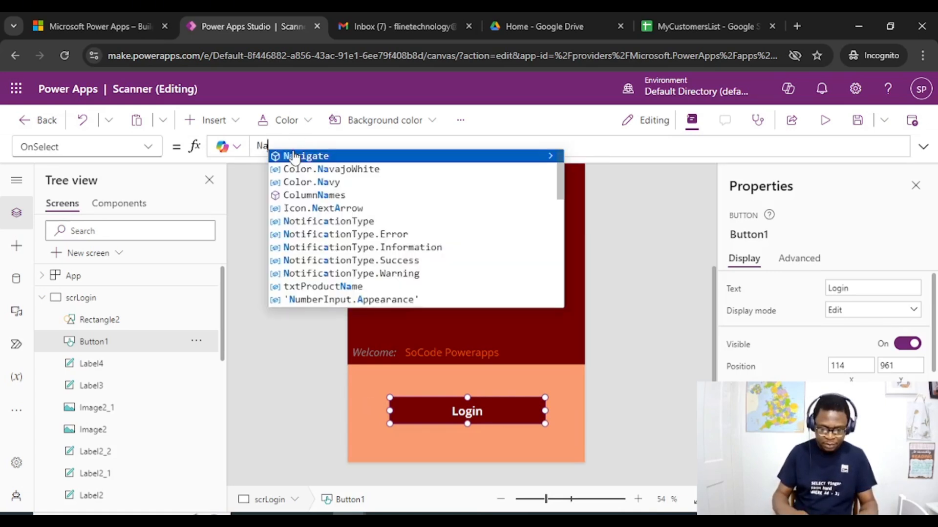
text(vigate()
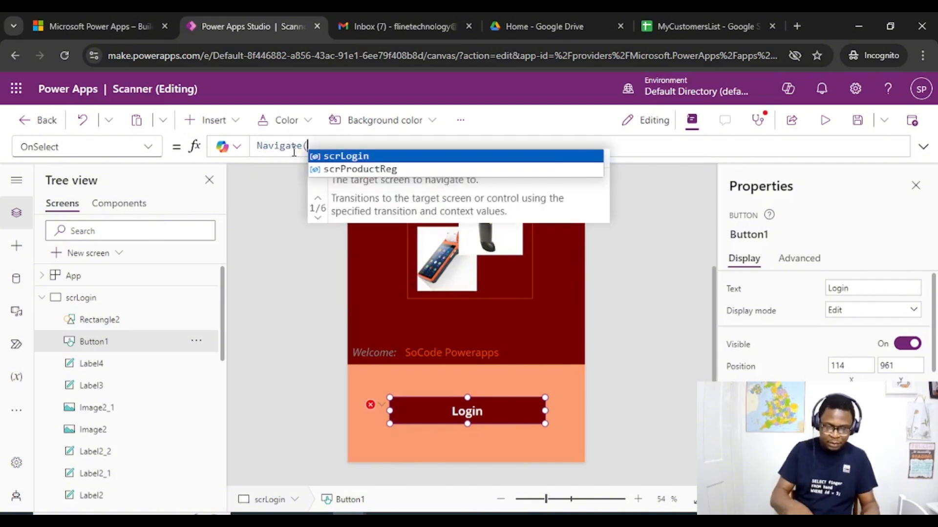
key(Down)
key(Return)
text())
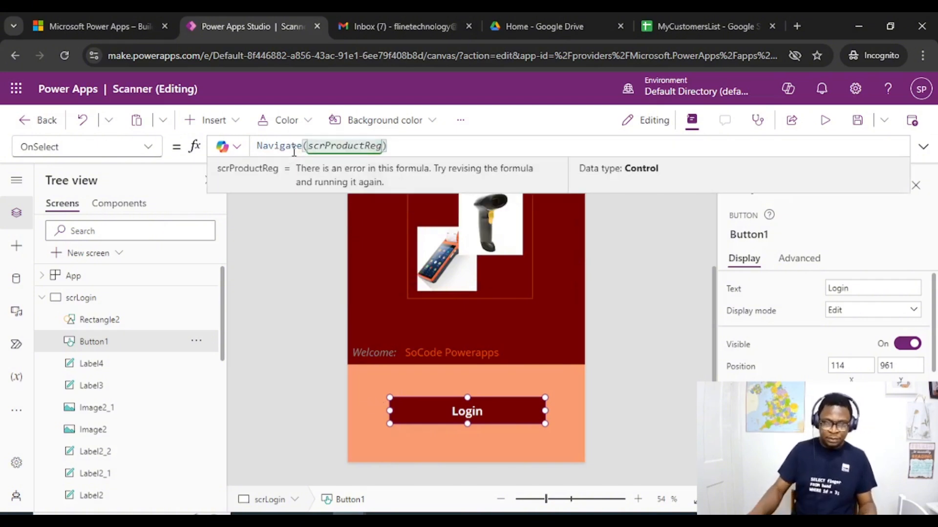
click(297, 271)
click(857, 121)
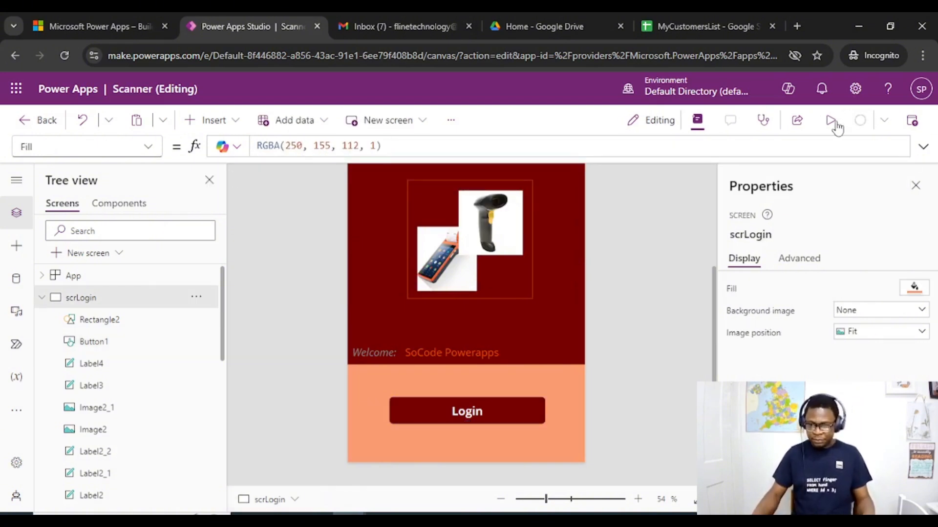
Preview the app from the login screen and test the Scan Item button on the Product Registration screen
click(832, 122)
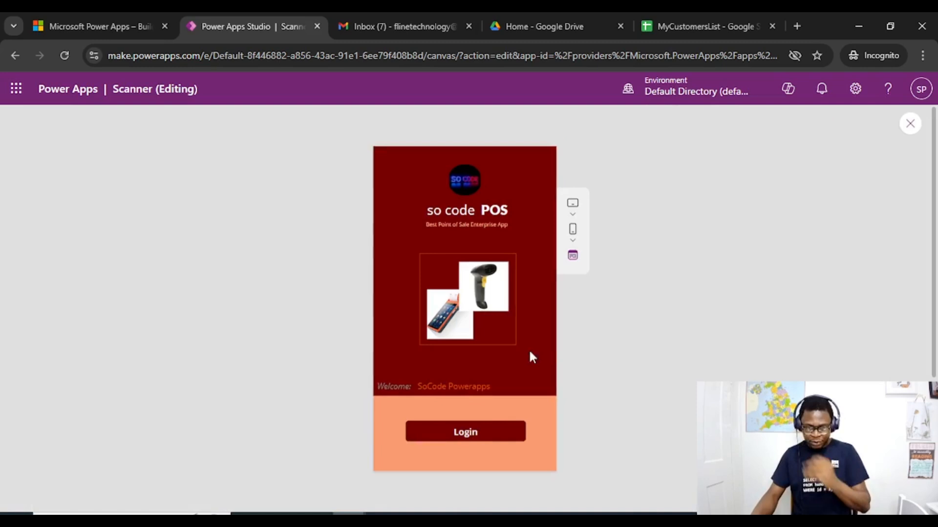
click(470, 436)
click(456, 201)
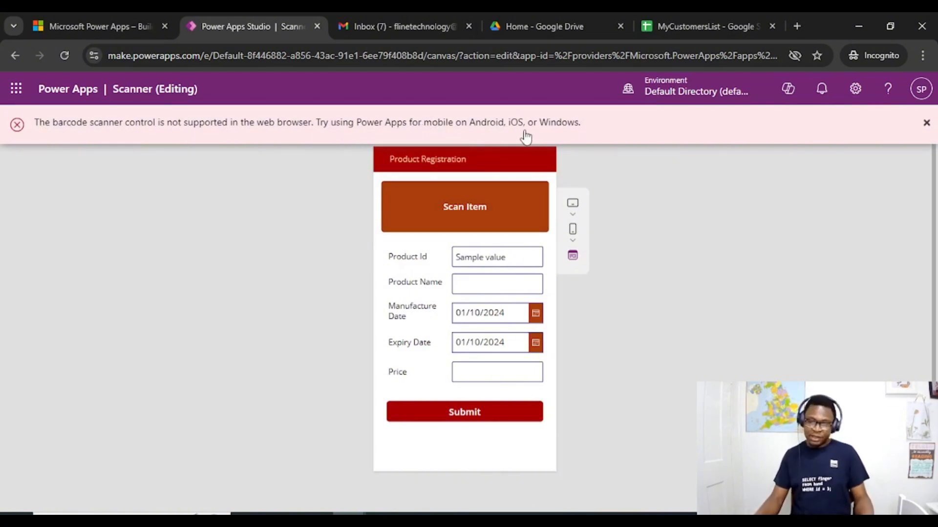
click(915, 123)
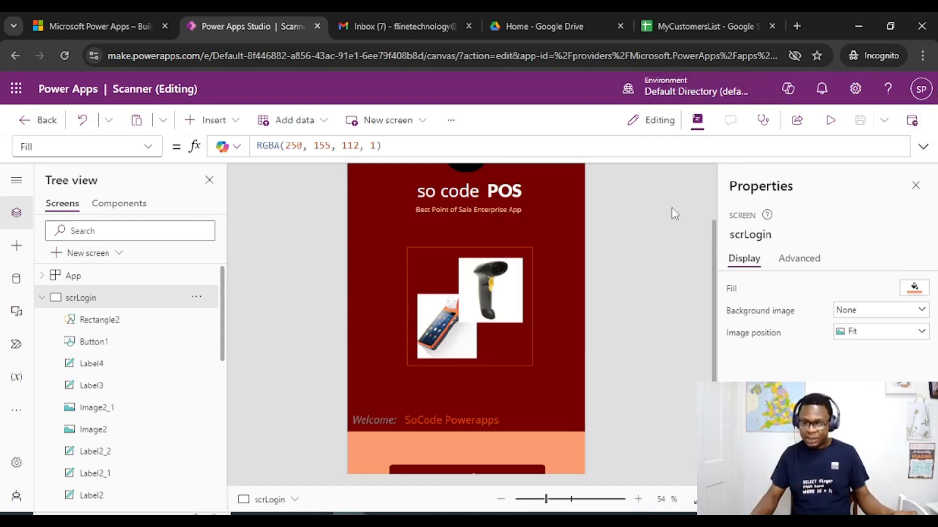
Publish the current version of the Scanner app
click(912, 121)
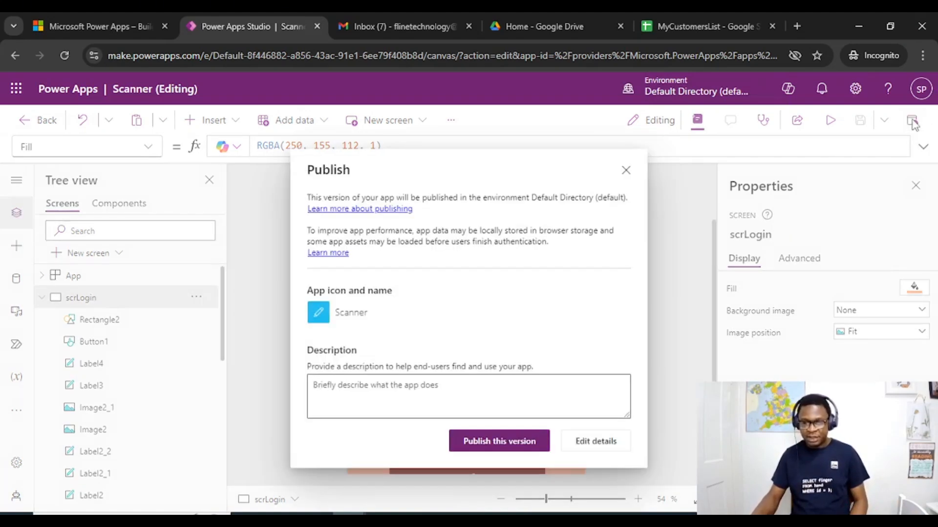
click(494, 441)
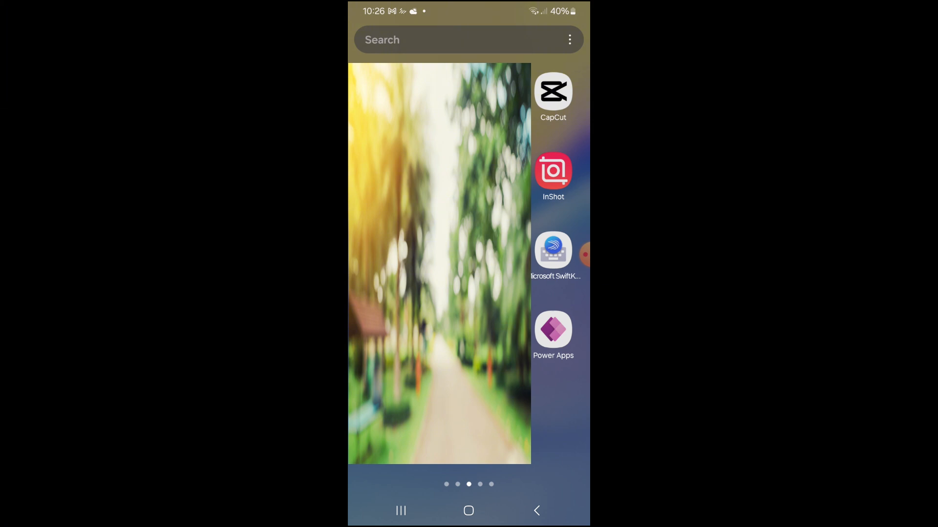
Switch to Power Apps on the phone, open the scanner app and update it to the new version
click(553, 330)
click(440, 205)
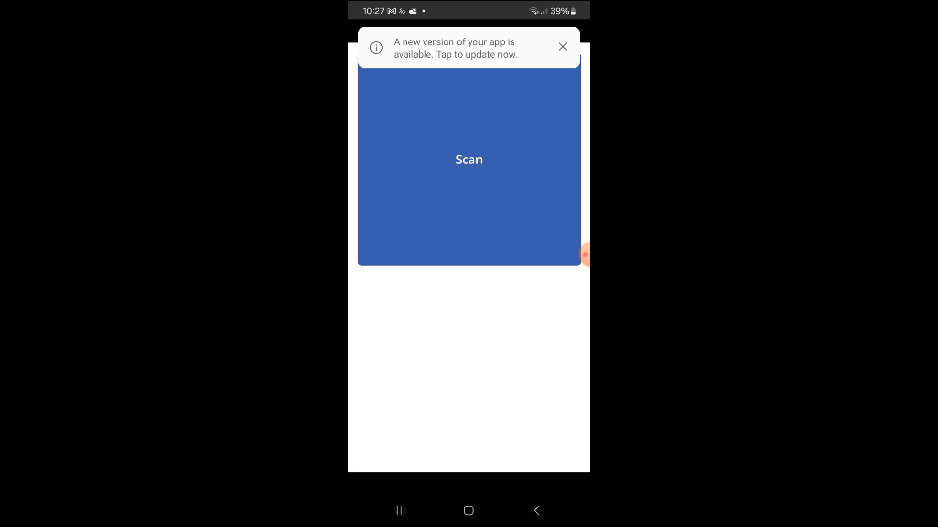
click(456, 47)
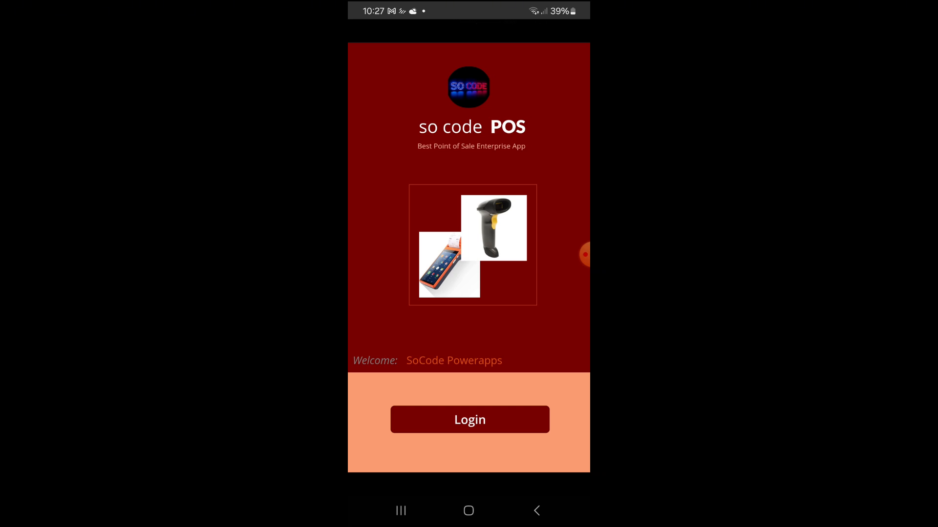
Log in, scan an item and submit it as Pizza with expiry date 31/10/2024 and price 23
click(470, 420)
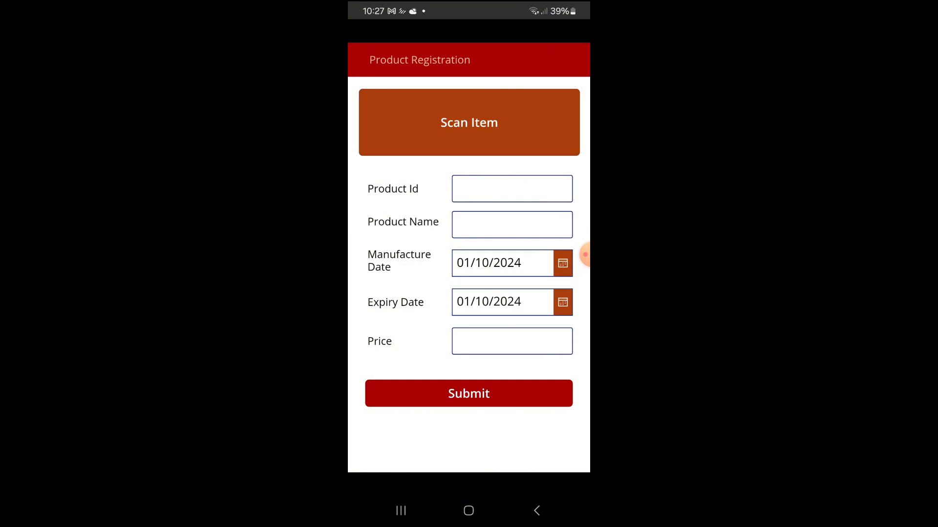
click(469, 123)
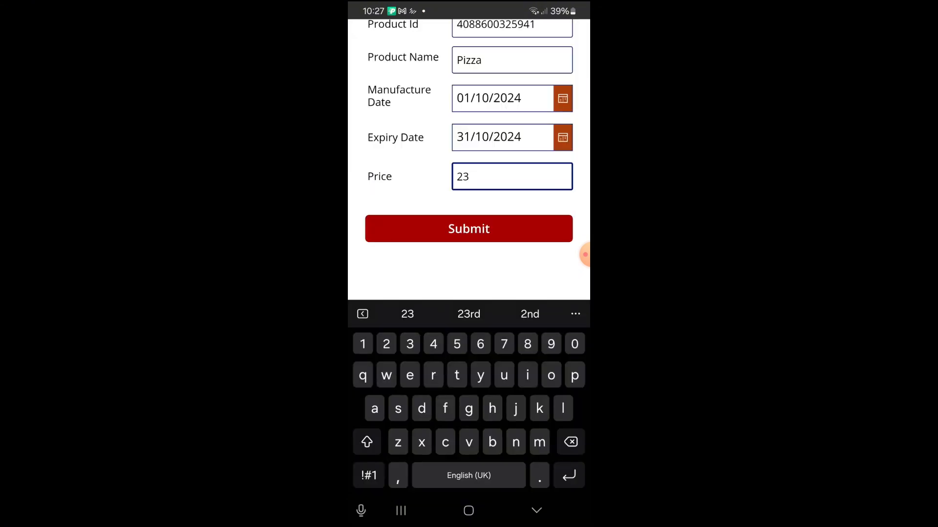
click(469, 229)
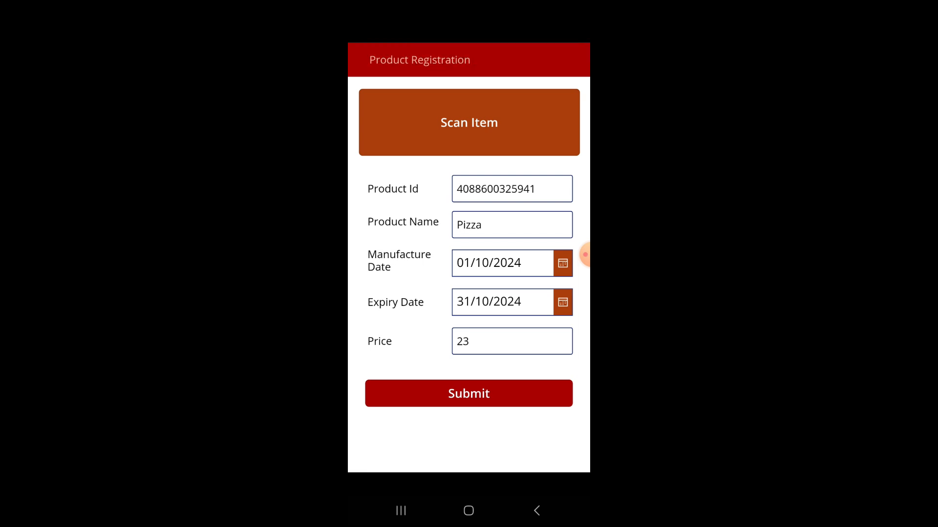
Scan another item and set its product name to Balm
click(469, 123)
click(470, 229)
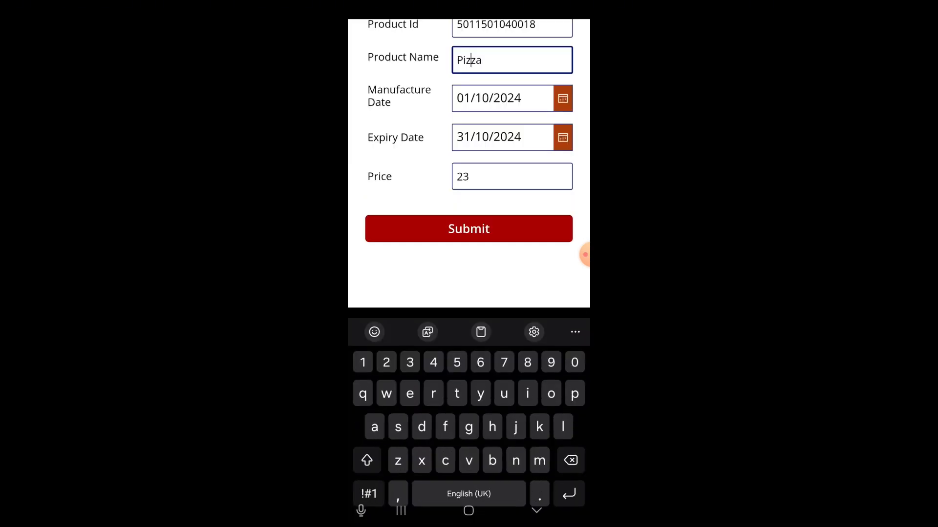
double_click(470, 225)
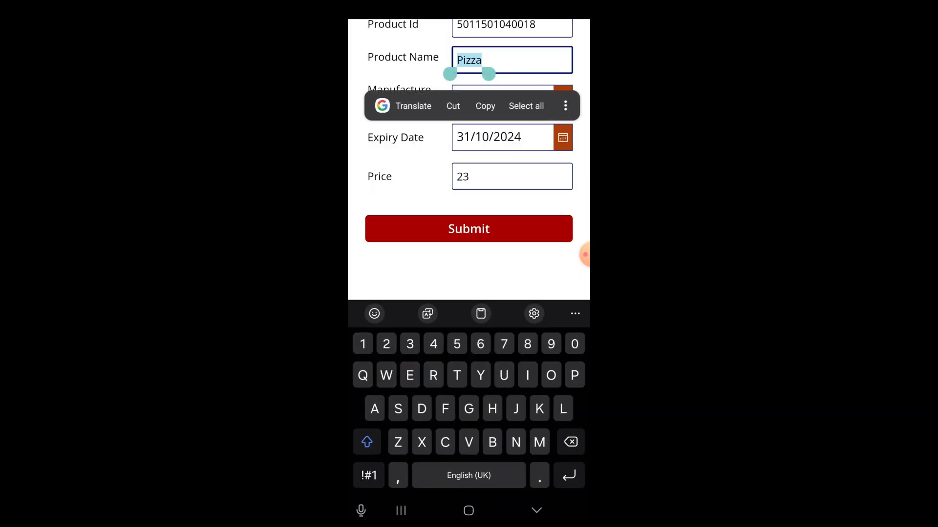
text(Balm)
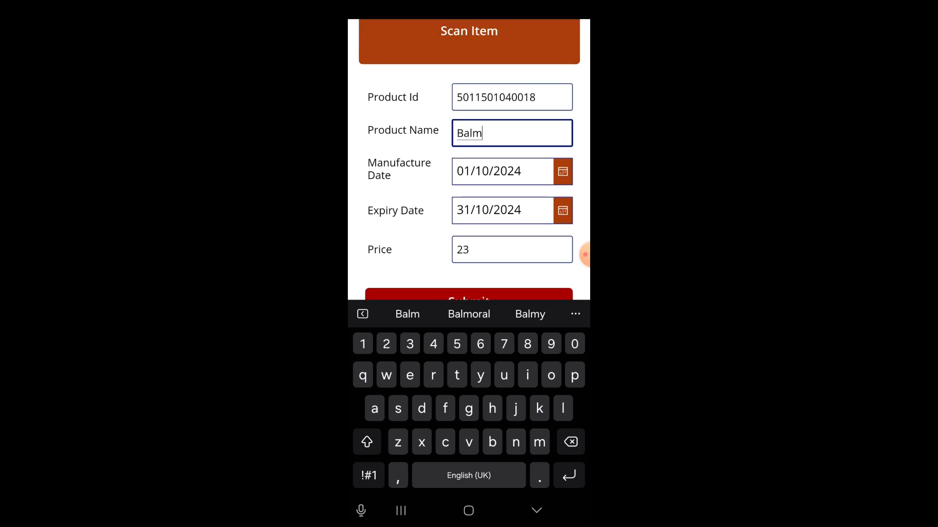
Set the product's expiry date to 28/11/2024
click(562, 210)
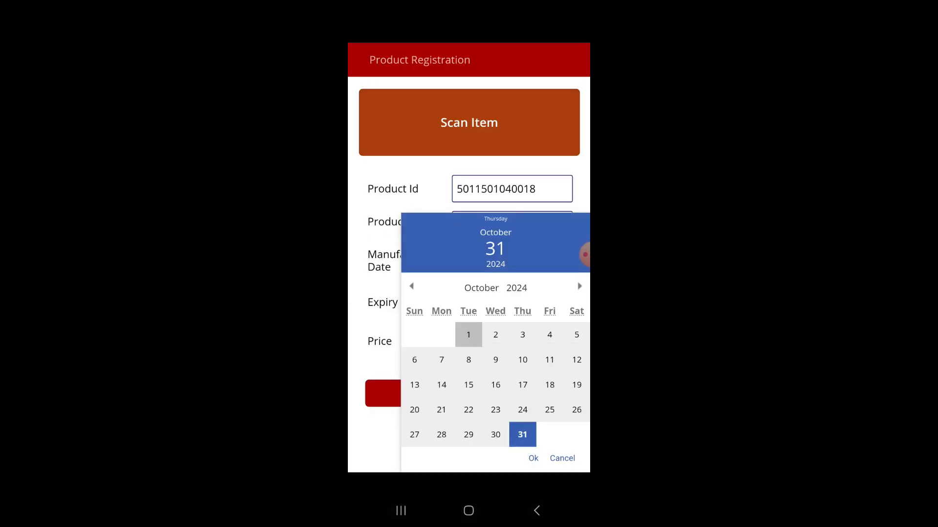
click(579, 286)
click(522, 435)
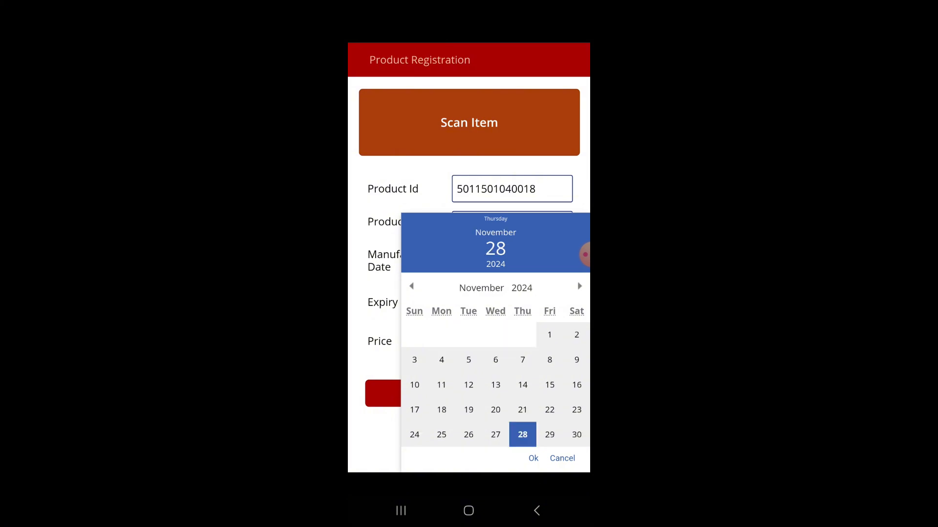
click(533, 458)
Set the Balm product's price to 12 and submit the registration
click(512, 341)
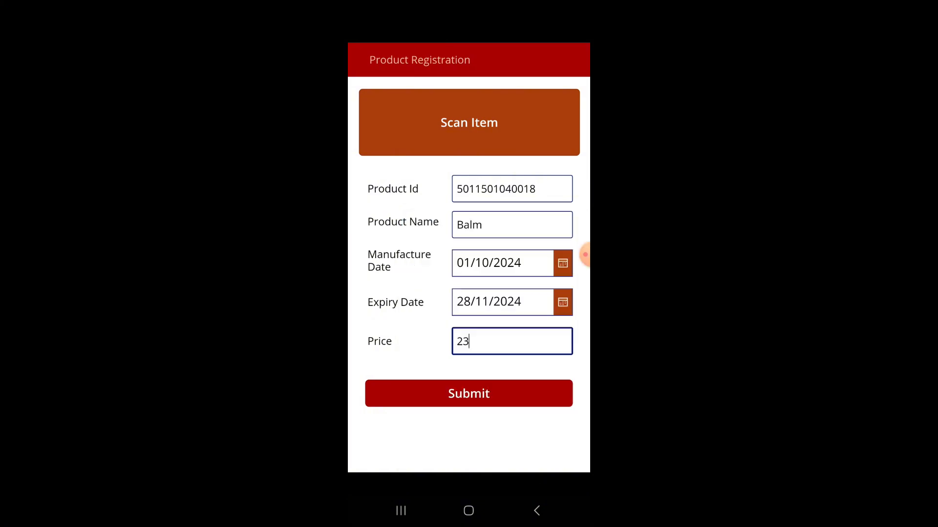
key(BackSpace)
key(BackSpace)
text(12)
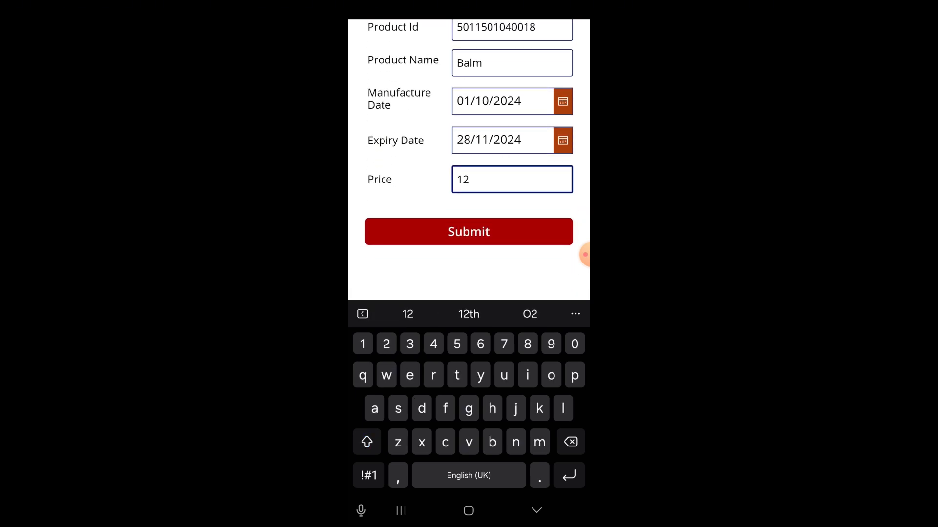
click(469, 224)
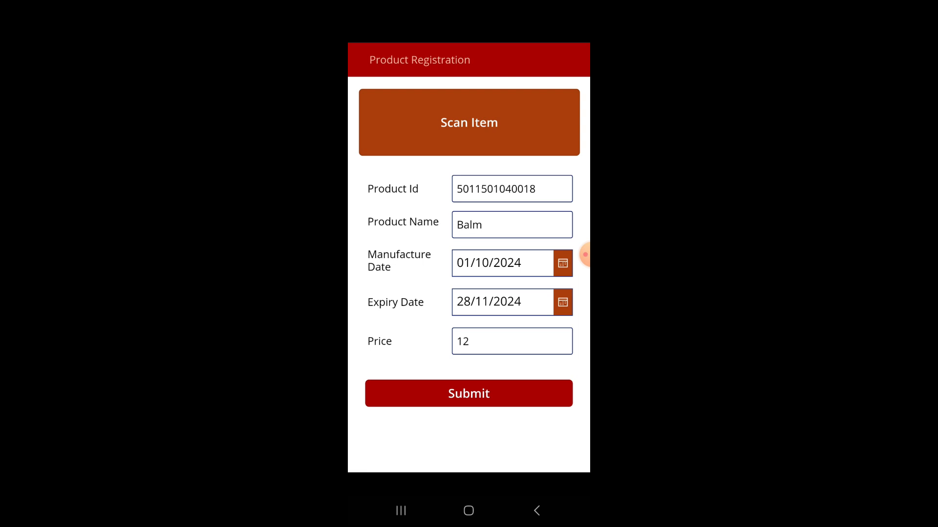
Scan a new item and submit it as Supplement with a price of 30
click(469, 122)
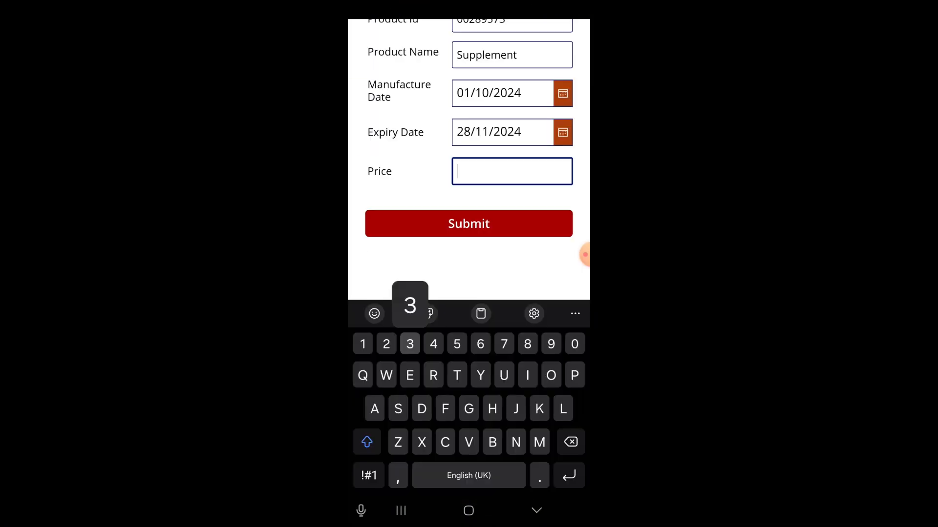
text(30)
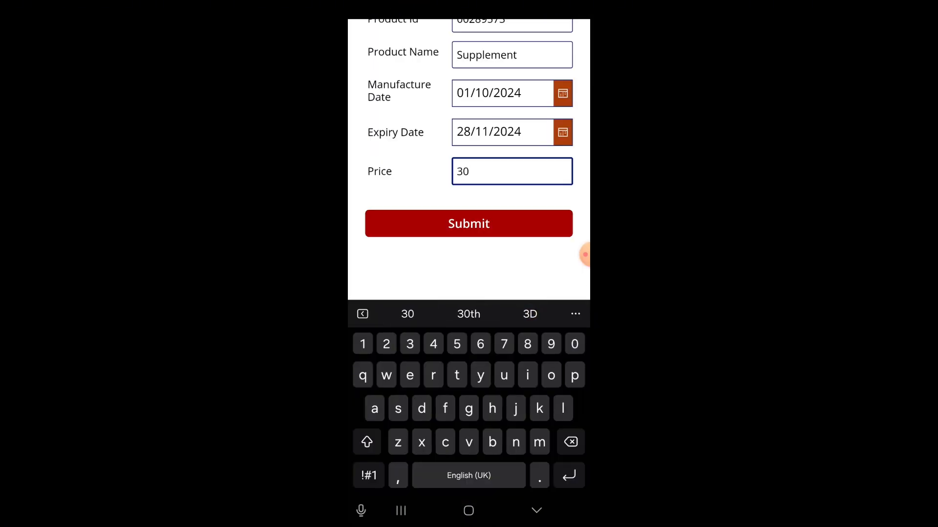
click(469, 223)
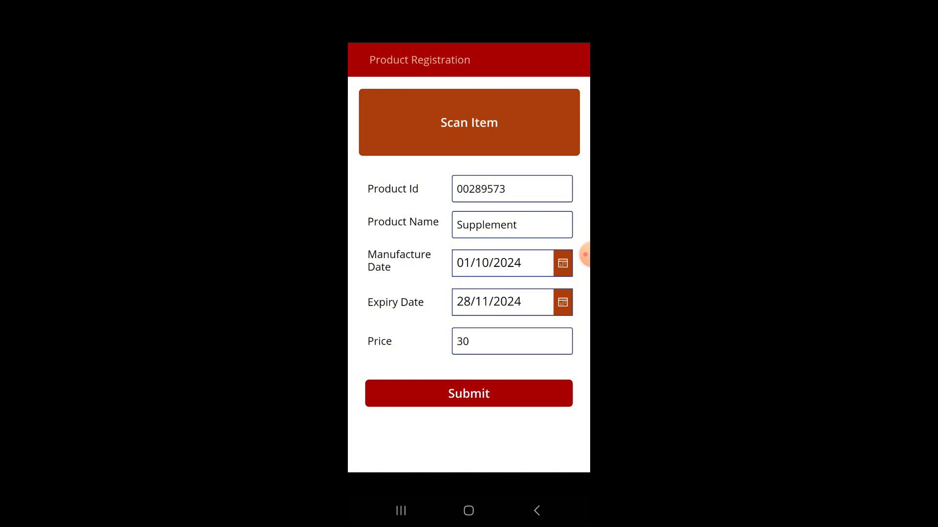
Scan the next item and submit it as Bagles with a price of 7
click(469, 123)
double_click(487, 225)
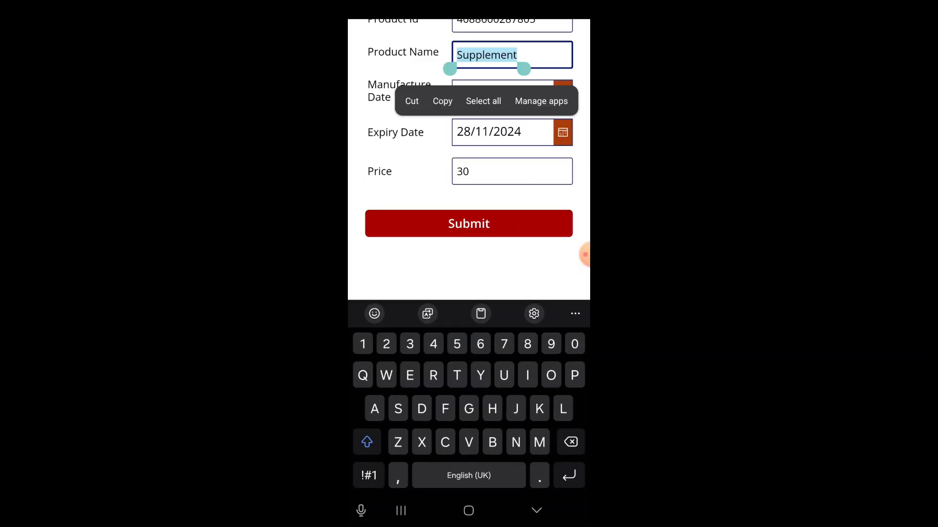
text(Nag)
text(7)
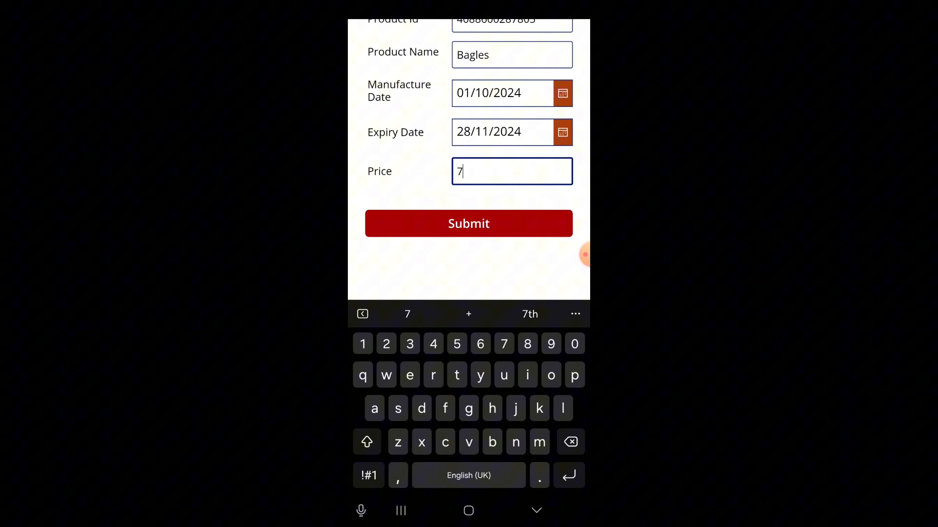
click(469, 223)
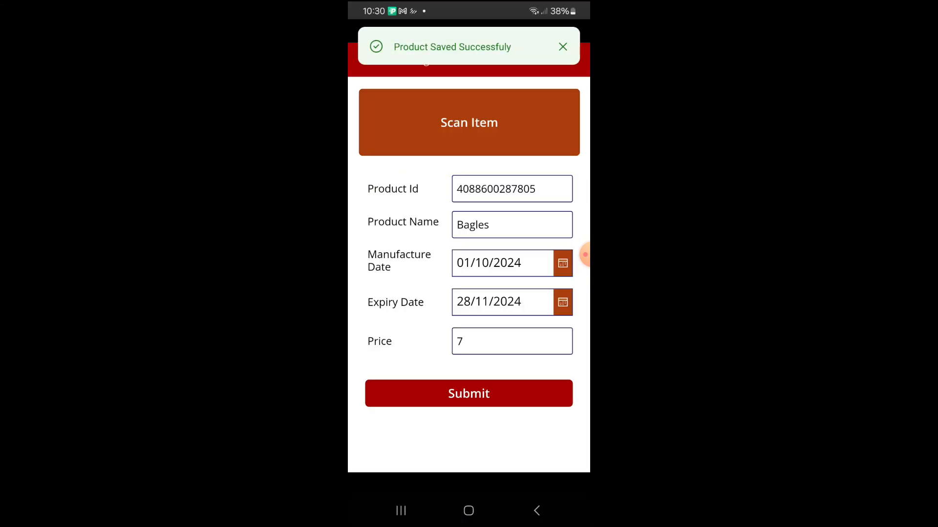
Scan another code and clear the scanned web address from the Product Id
click(468, 123)
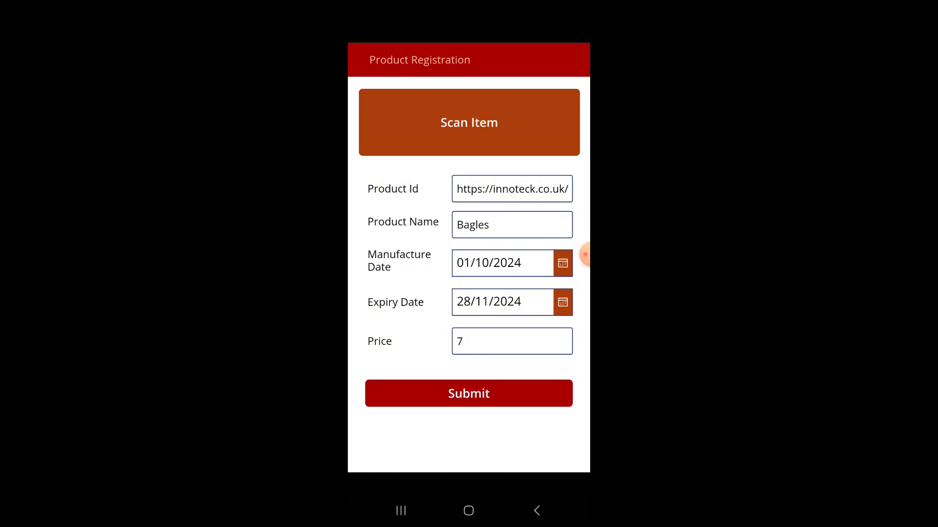
click(458, 341)
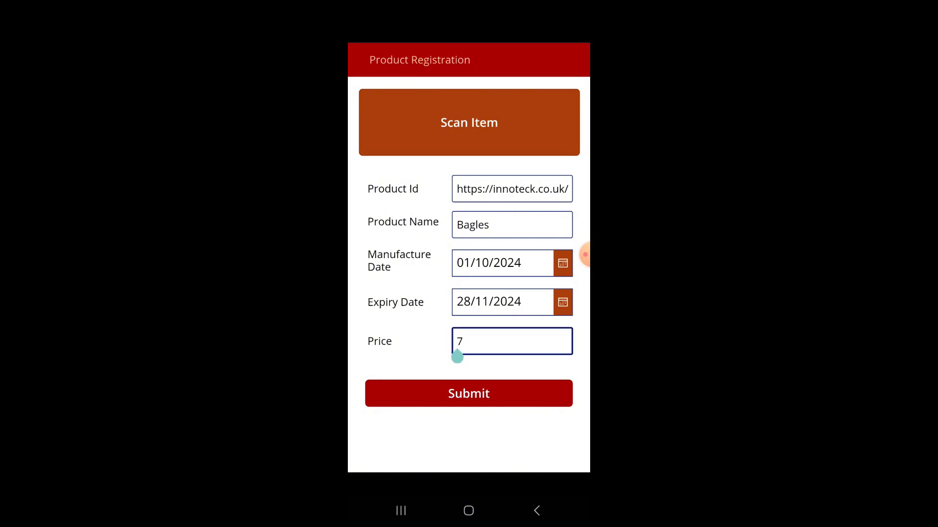
click(515, 189)
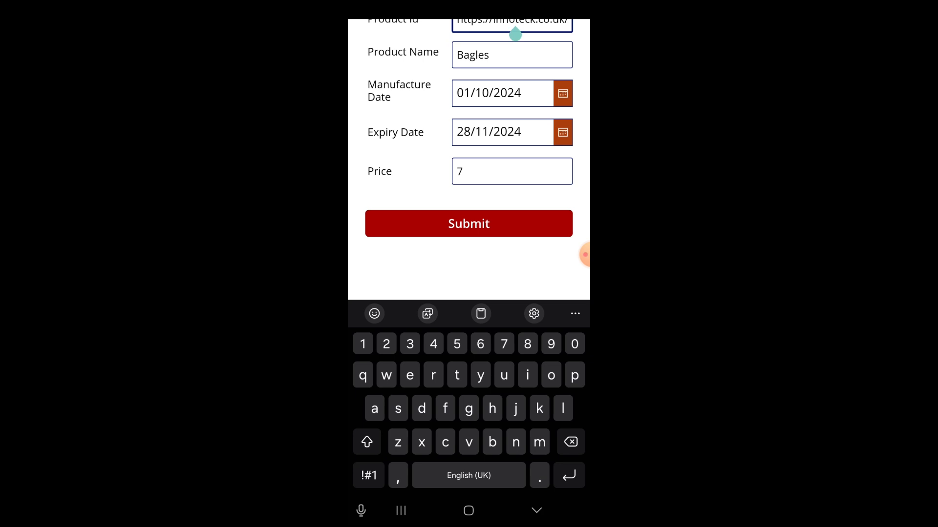
double_click(514, 124)
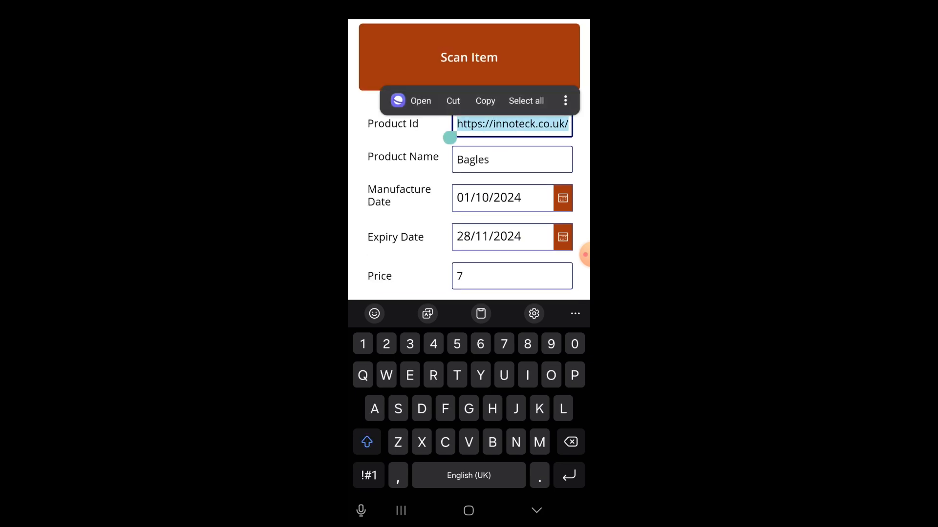
key(BackSpace)
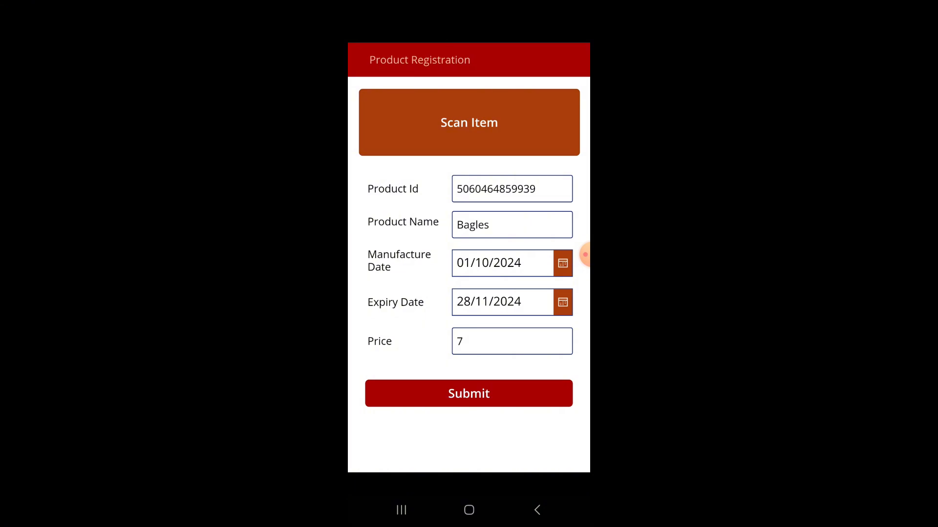
Set the scanned item's product name to Blender
click(482, 189)
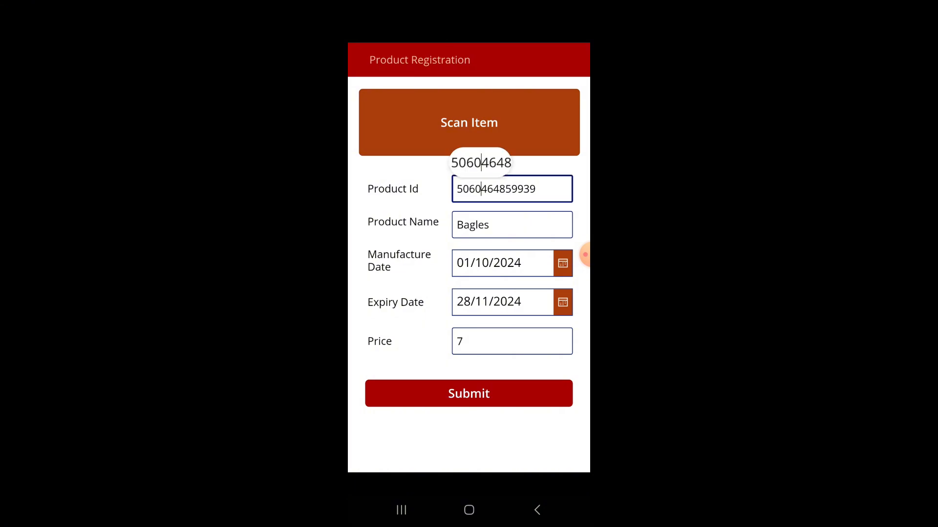
click(469, 226)
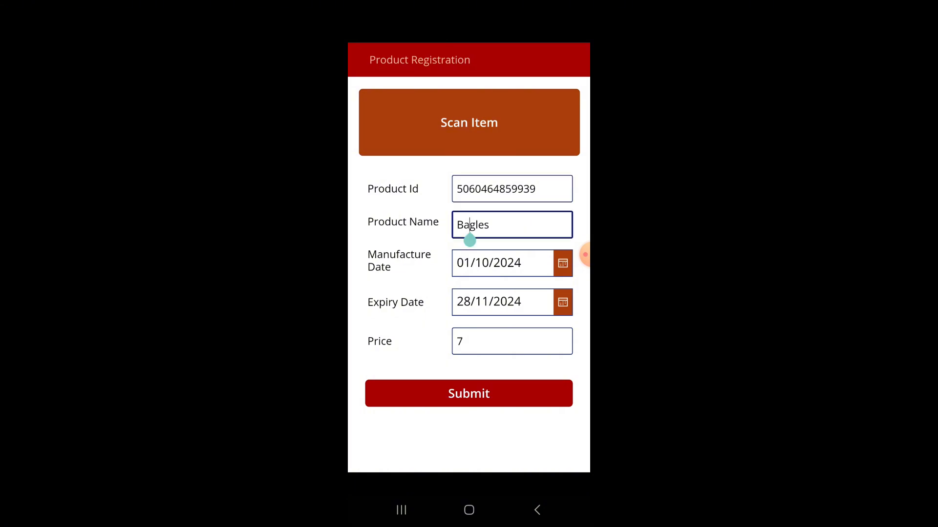
click(468, 237)
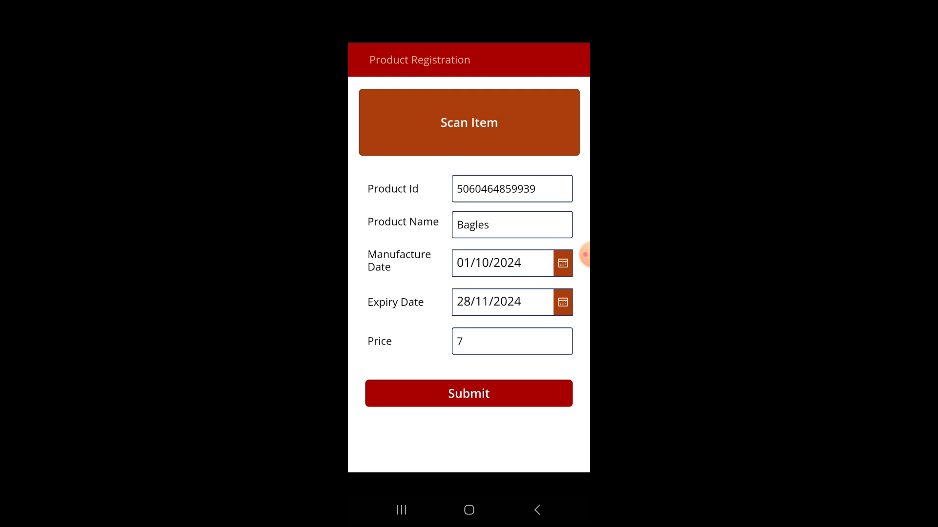
double_click(472, 225)
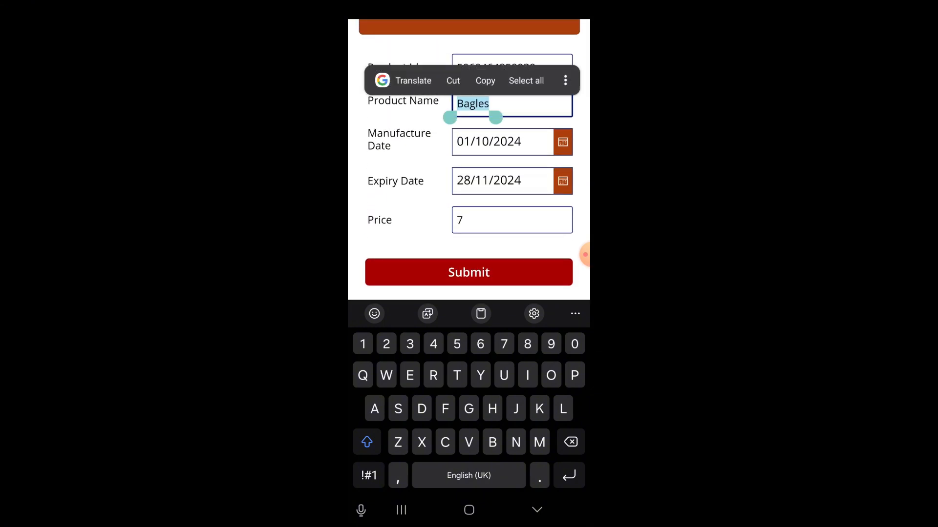
text(Blender)
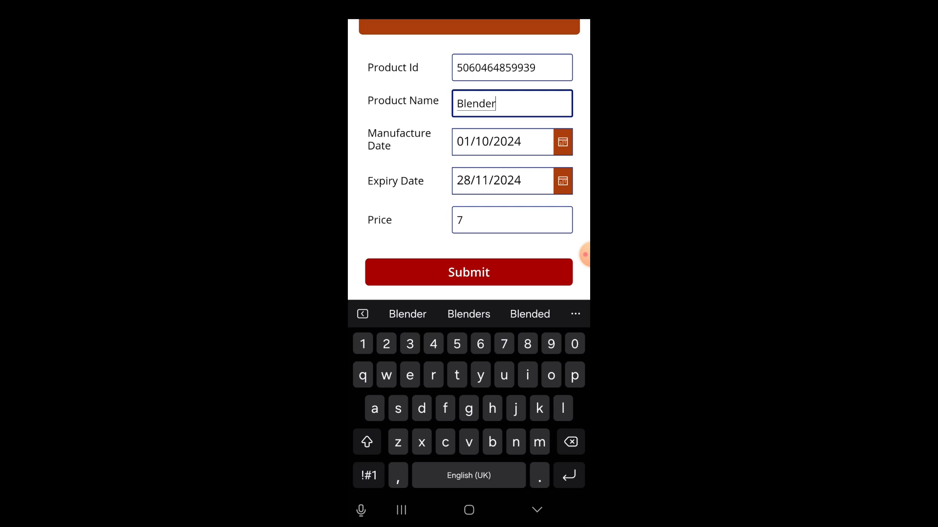
Set the Blender product's price to 34 and submit the registration
click(512, 220)
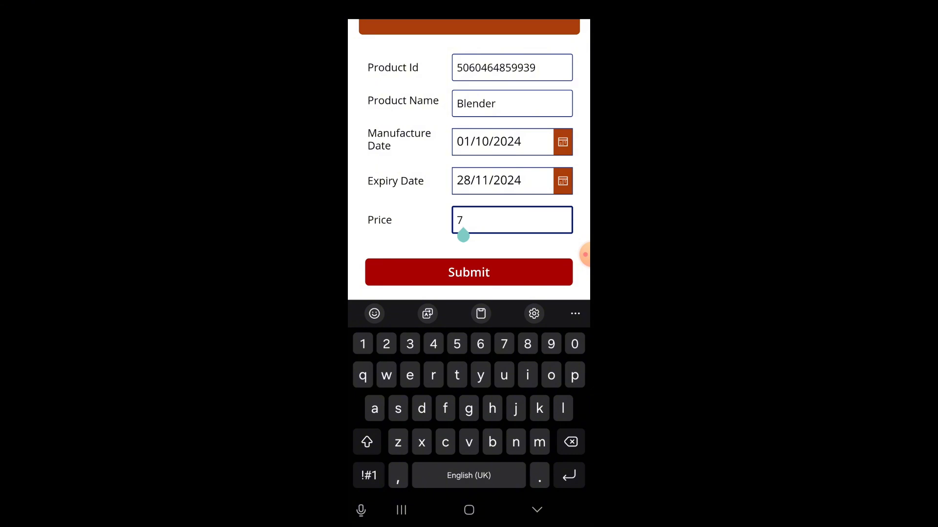
key(BackSpace)
text(34)
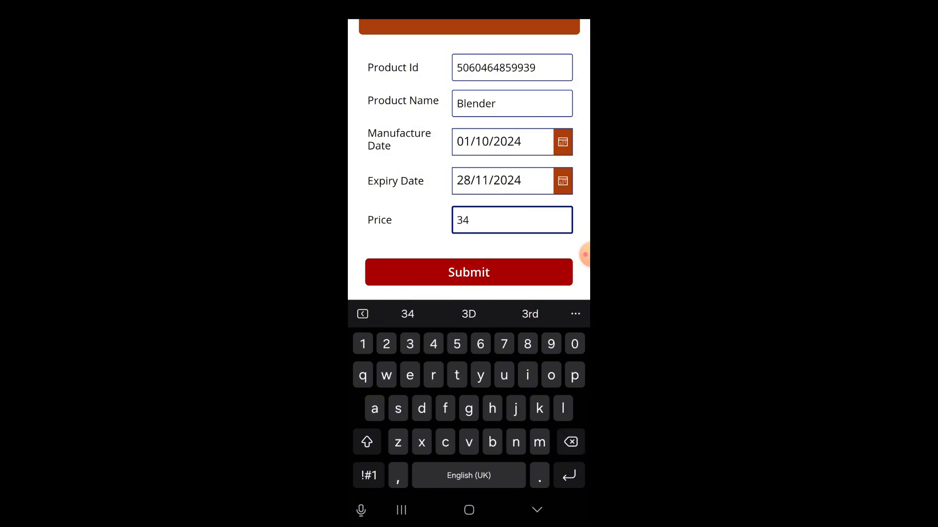
click(469, 273)
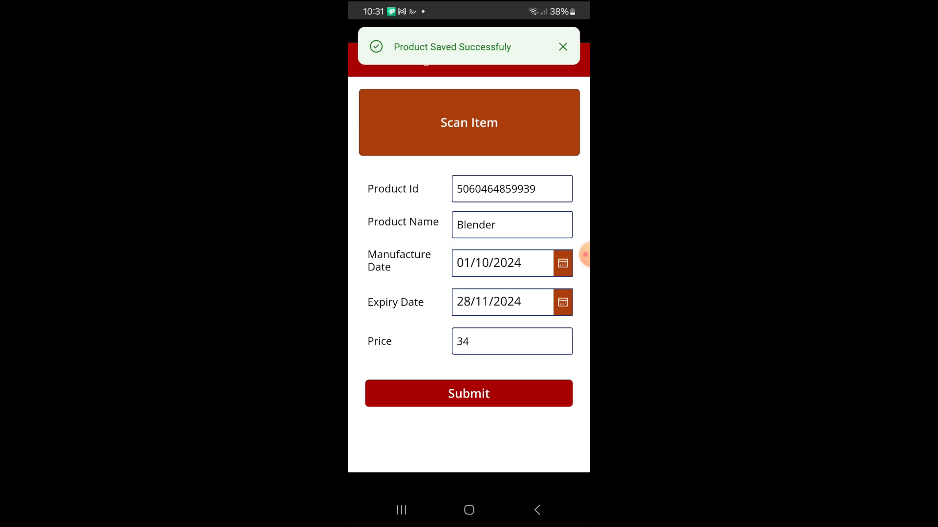